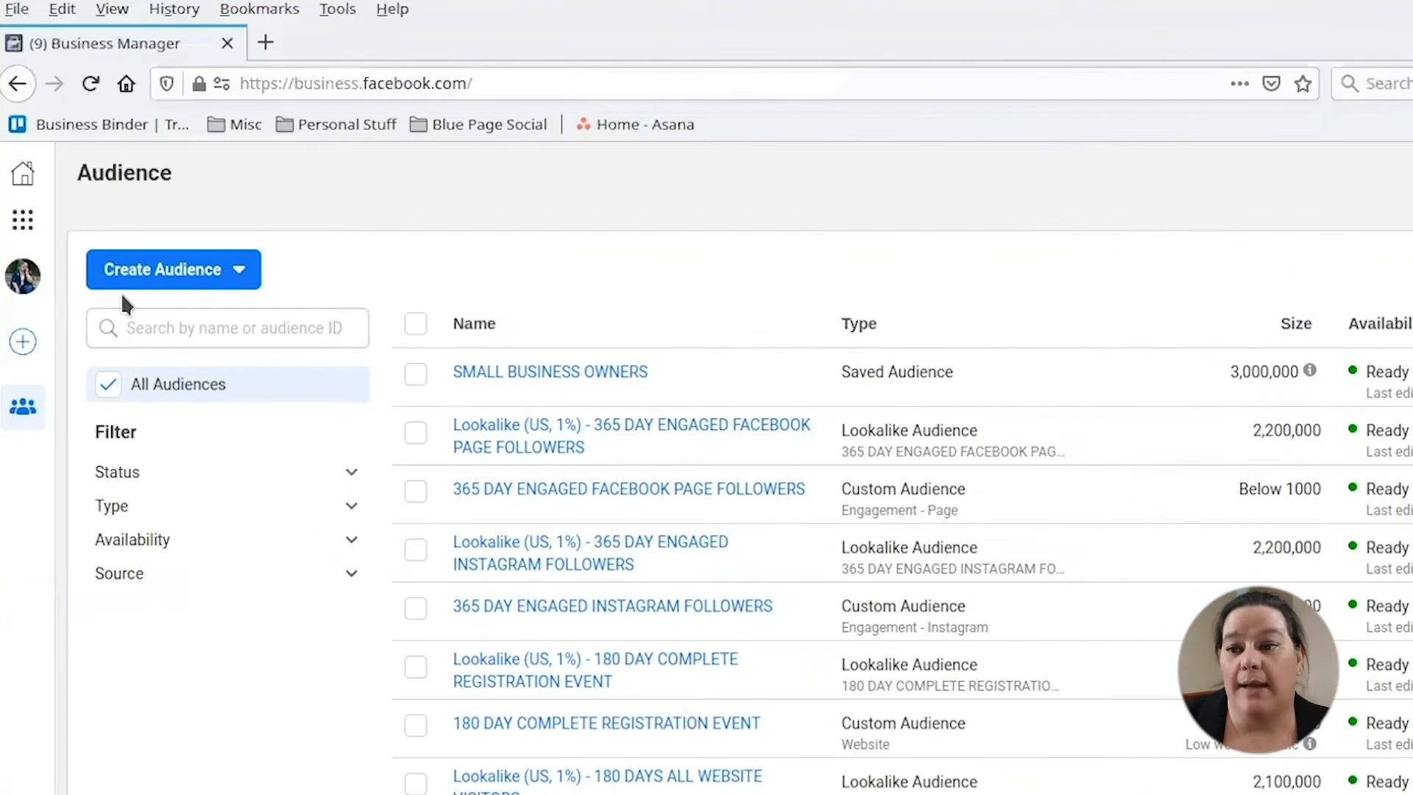
- Start a new custom audience and choose Customer list as its source
{"action": "left_click", "coordinate": [92, 185]}
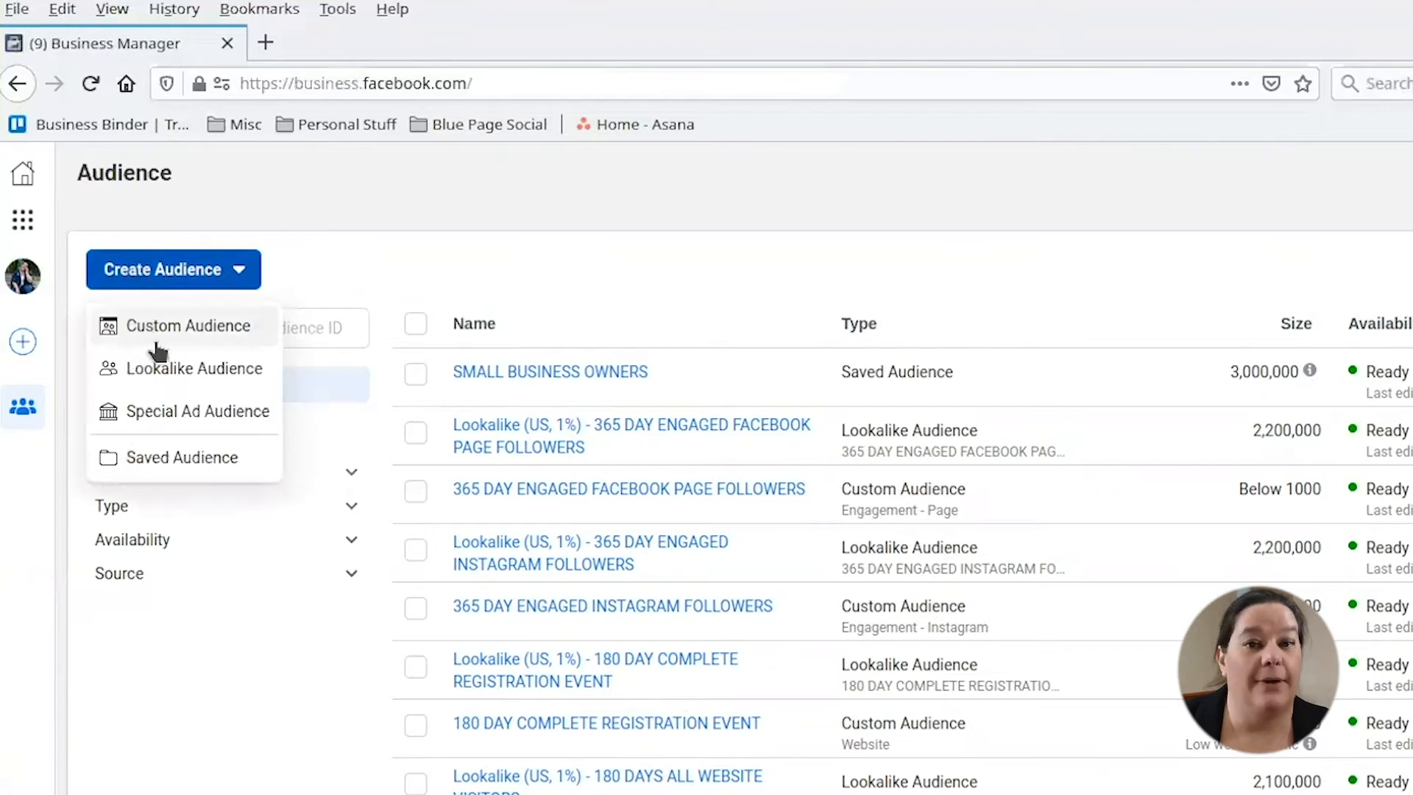
{"action": "left_click", "coordinate": [165, 335]}
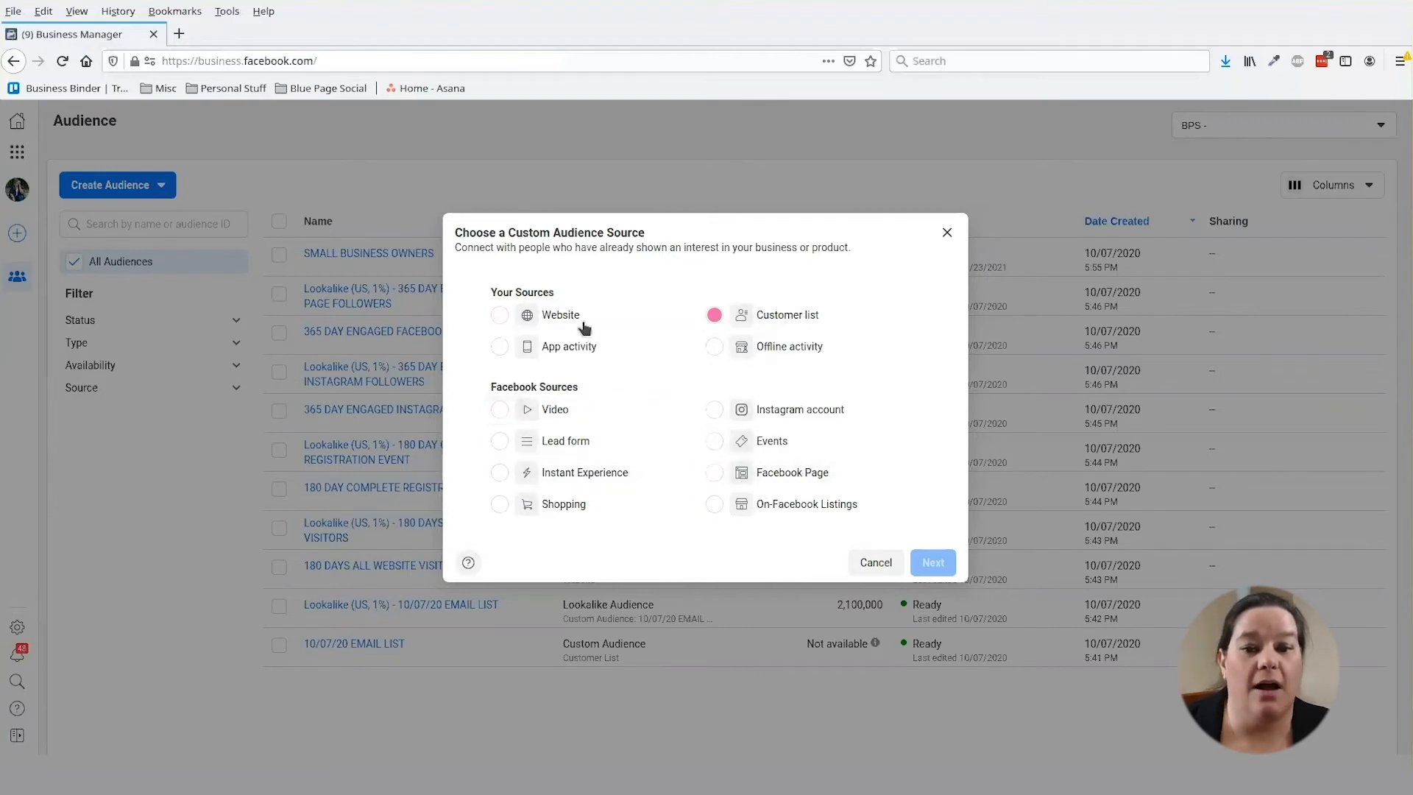
{"action": "mouse_move", "coordinate": [827, 325]}
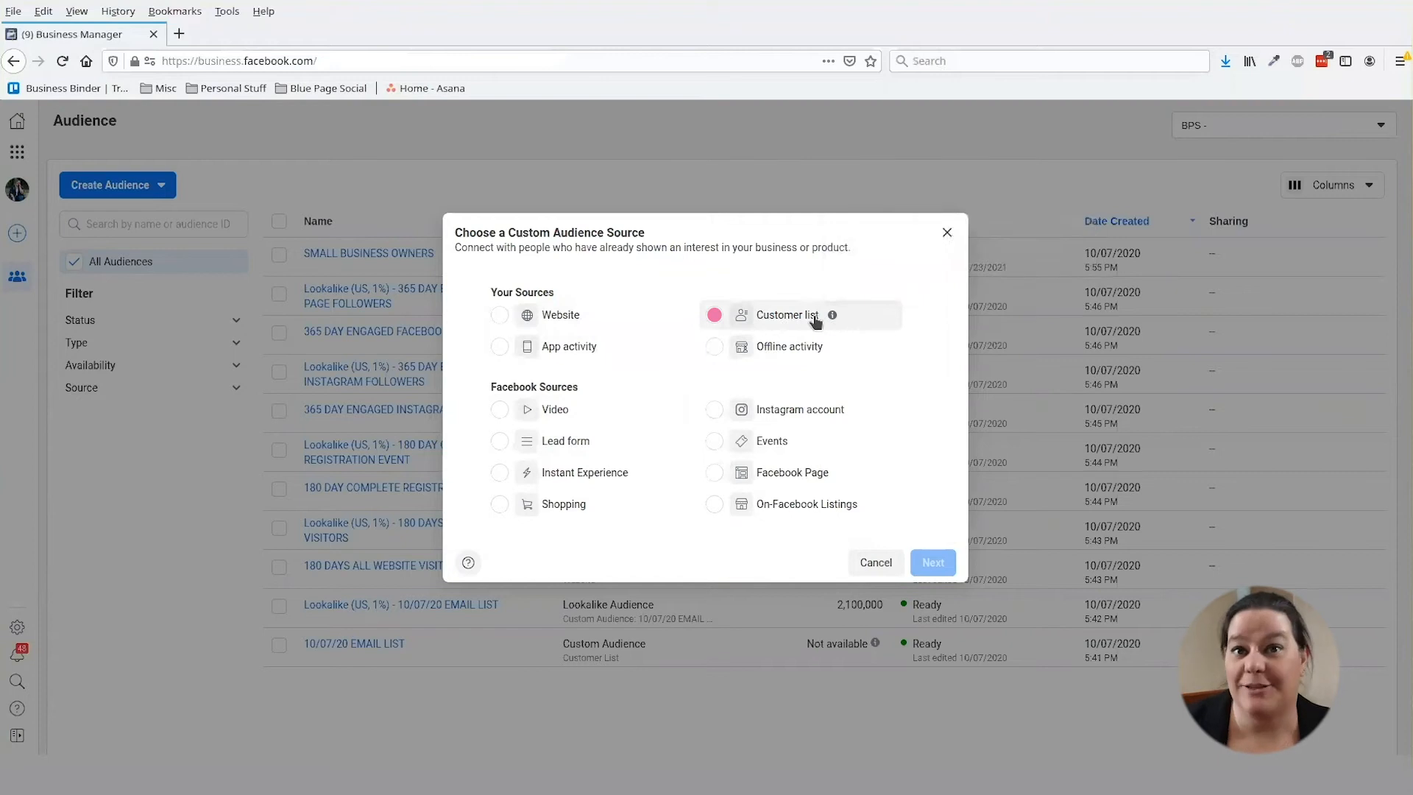
{"action": "left_click", "coordinate": [814, 317]}
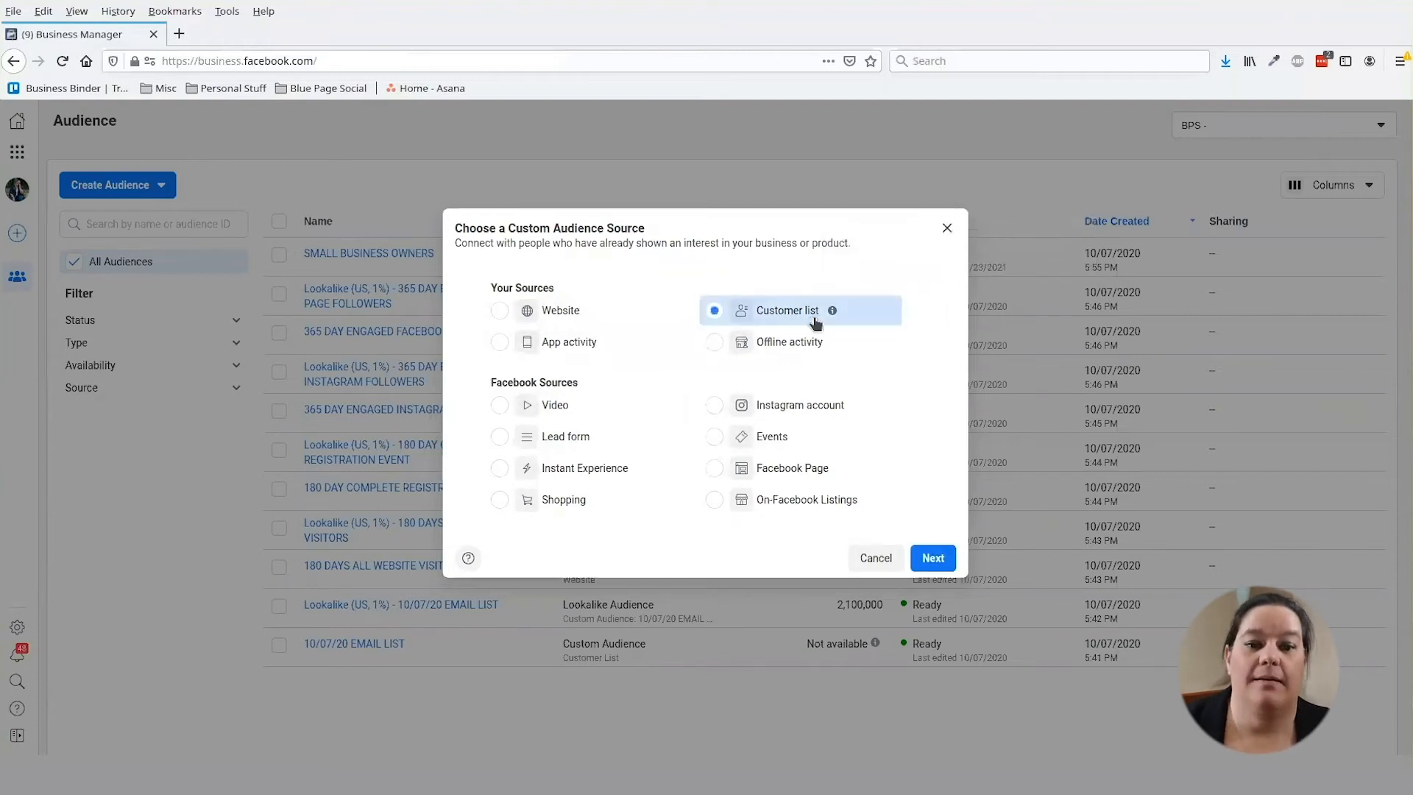
{"action": "left_click", "coordinate": [920, 562]}
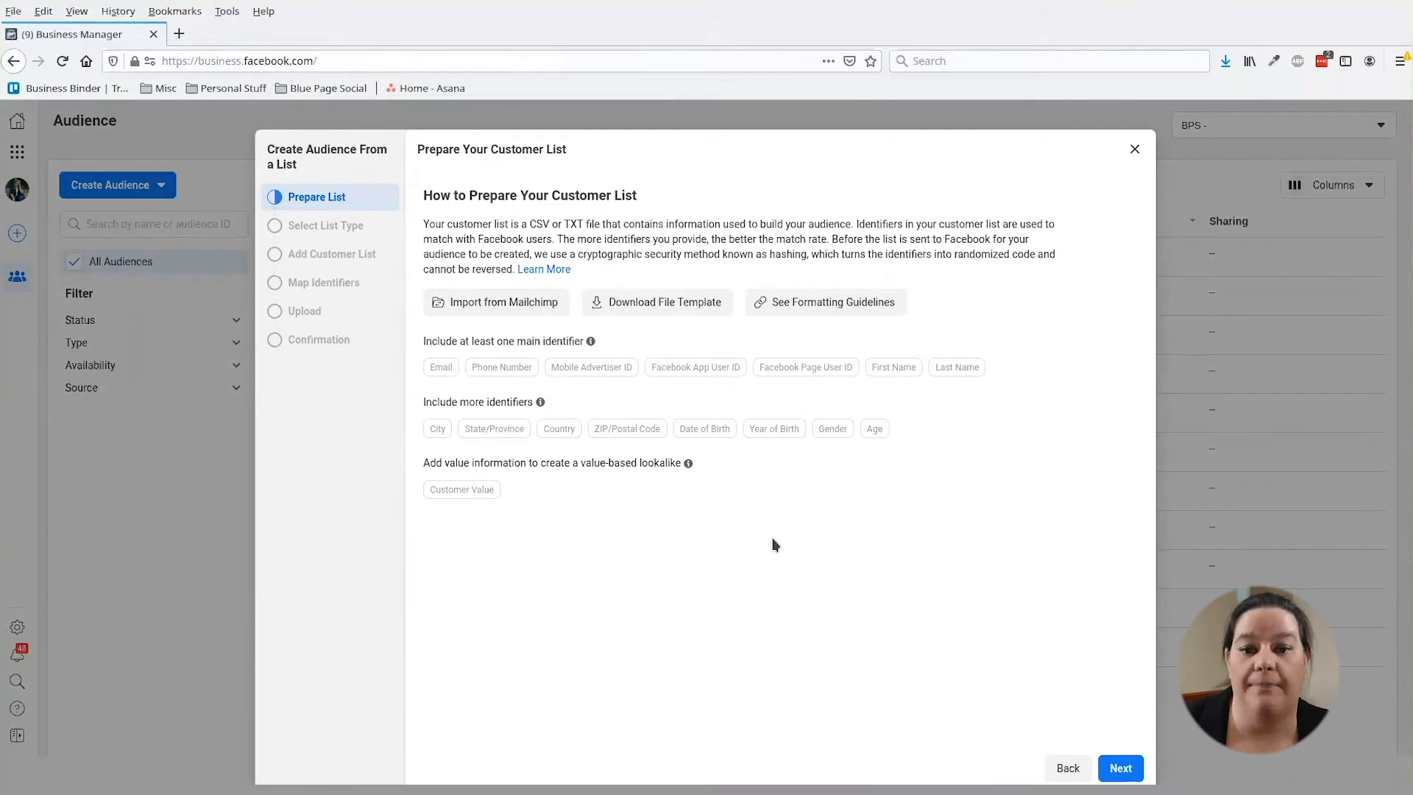
- Specify that the list has no customer value column and upload EMAIL LIST BPS - JAN 25_21.csv as the customer list
{"action": "mouse_move", "coordinate": [443, 369]}
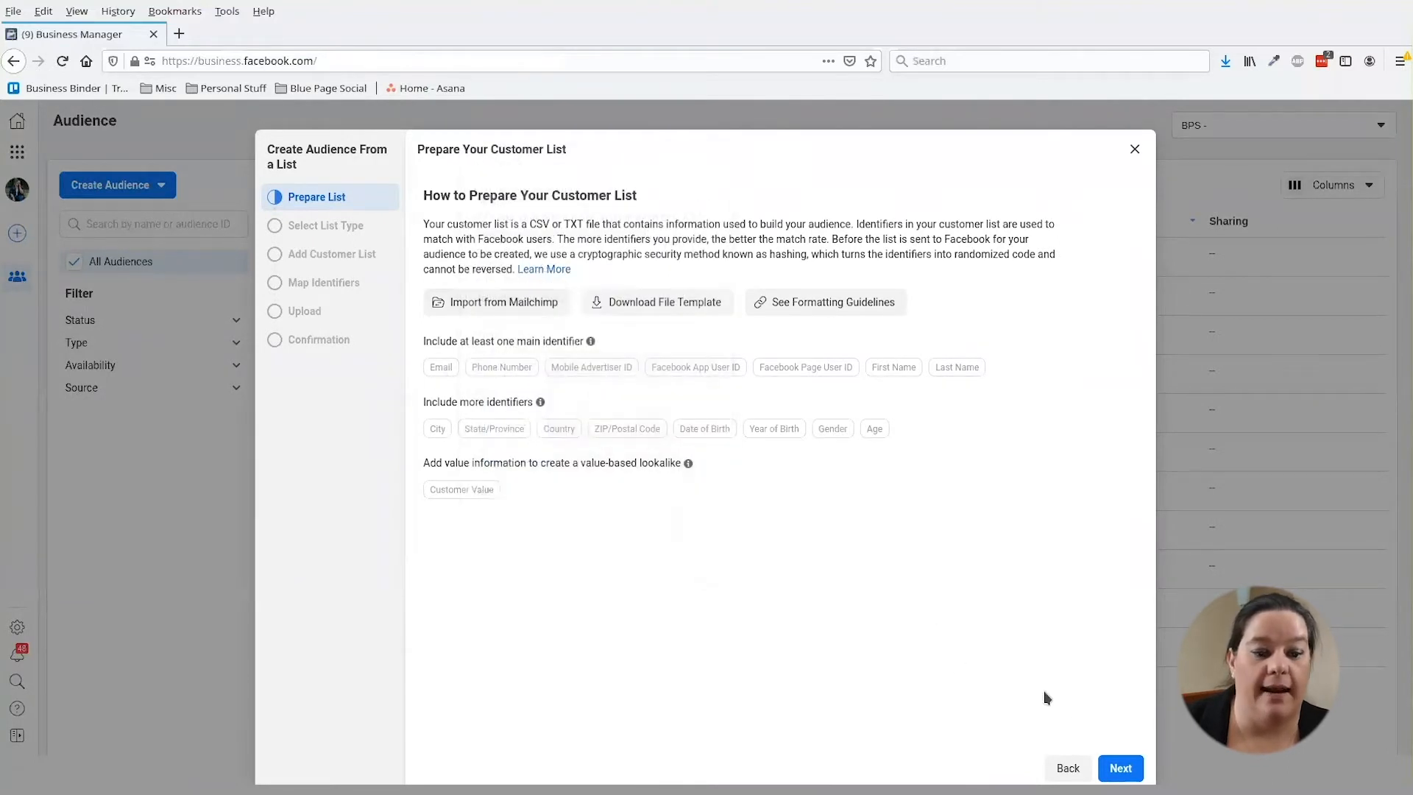
{"action": "left_click", "coordinate": [1111, 765]}
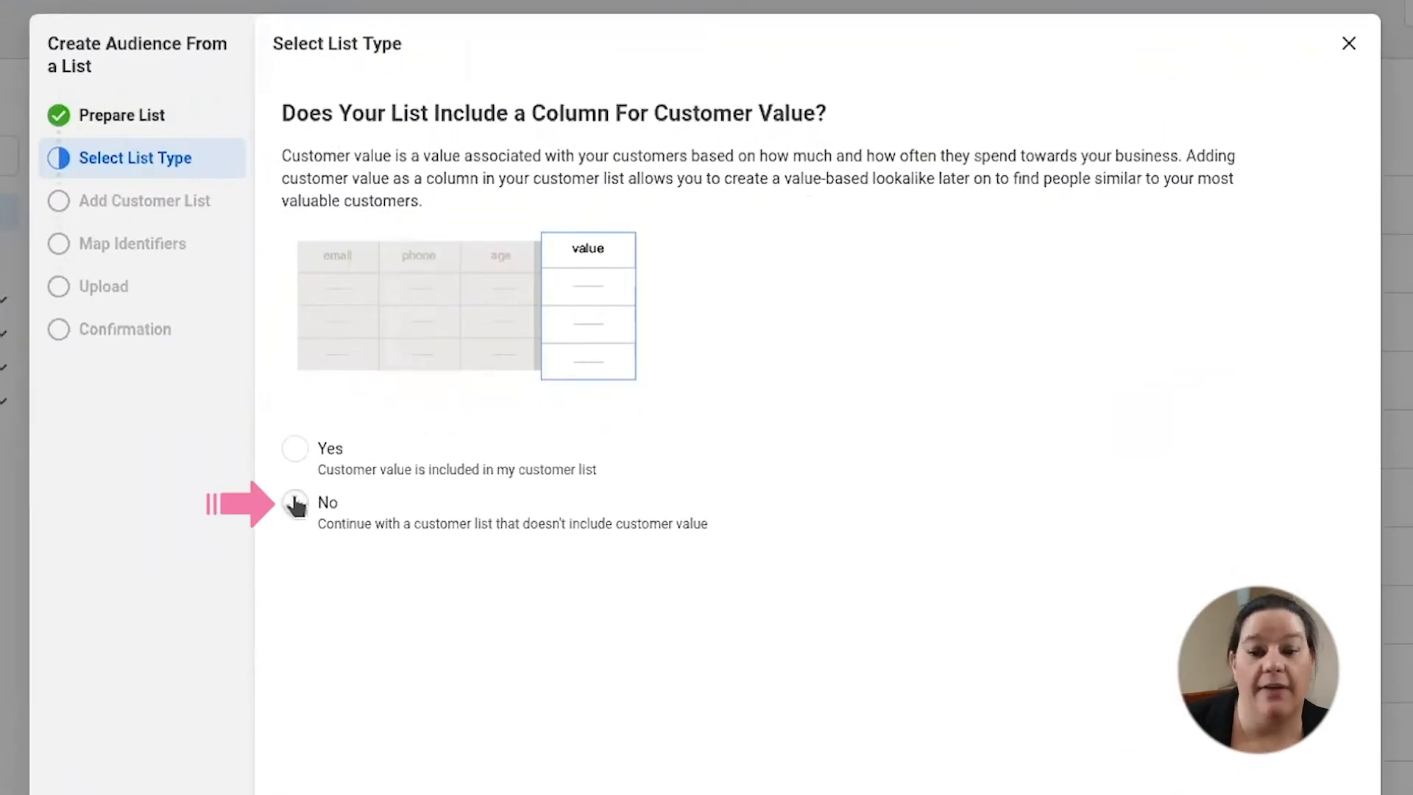
{"action": "left_click", "coordinate": [296, 504]}
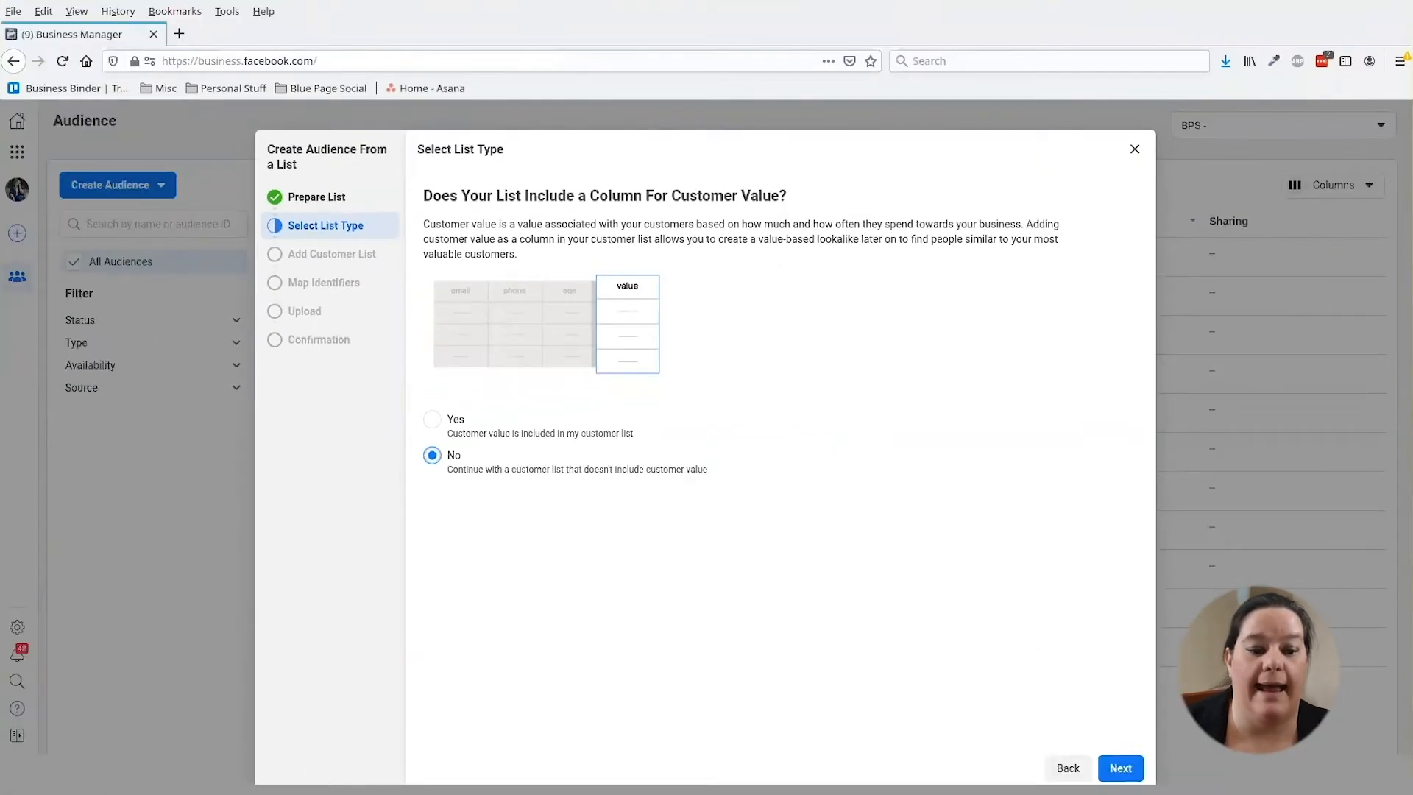
{"action": "left_click", "coordinate": [1120, 768]}
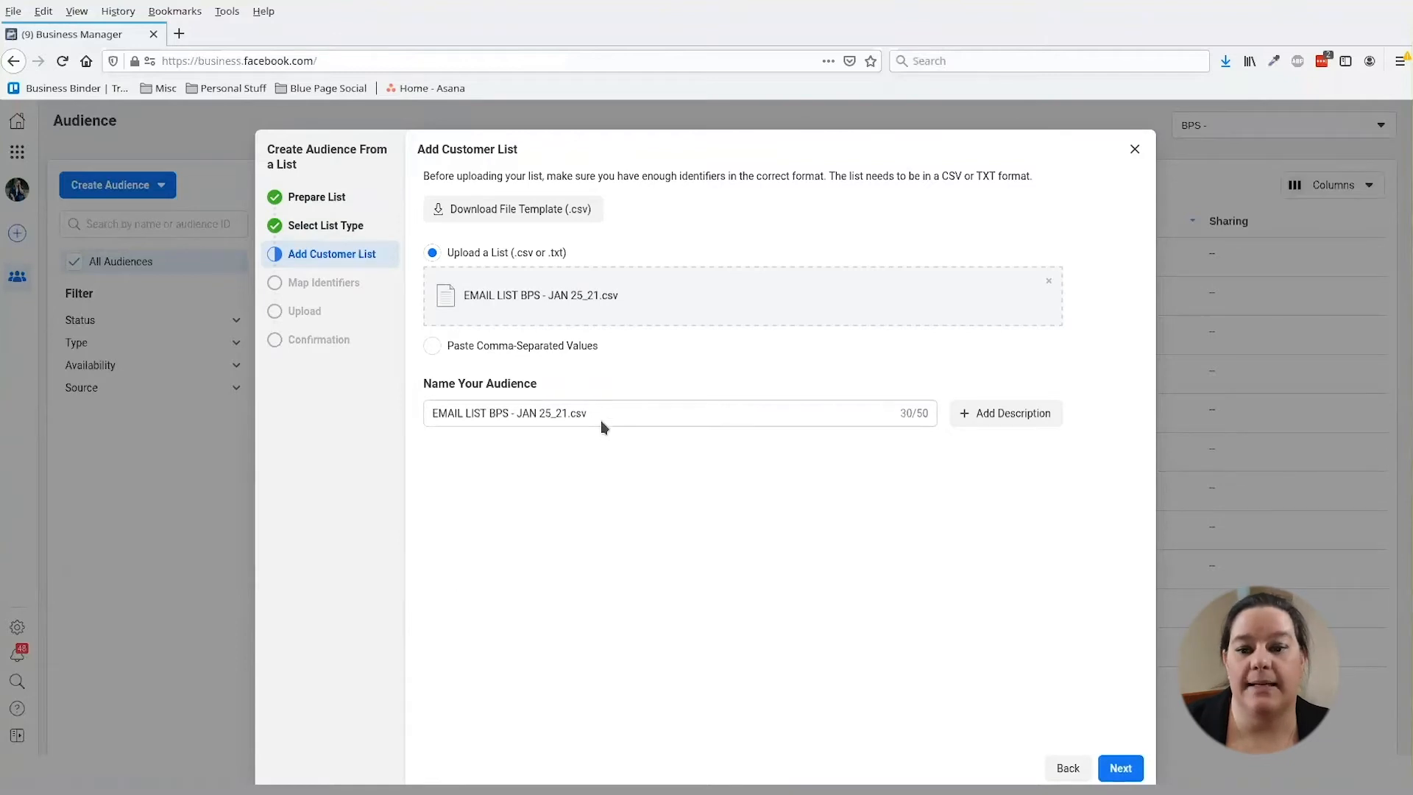
- Name the customer list audience EMAIL LIST BPS - JAN 25/21 and proceed to mapping the identifiers
{"action": "left_click", "coordinate": [598, 406]}
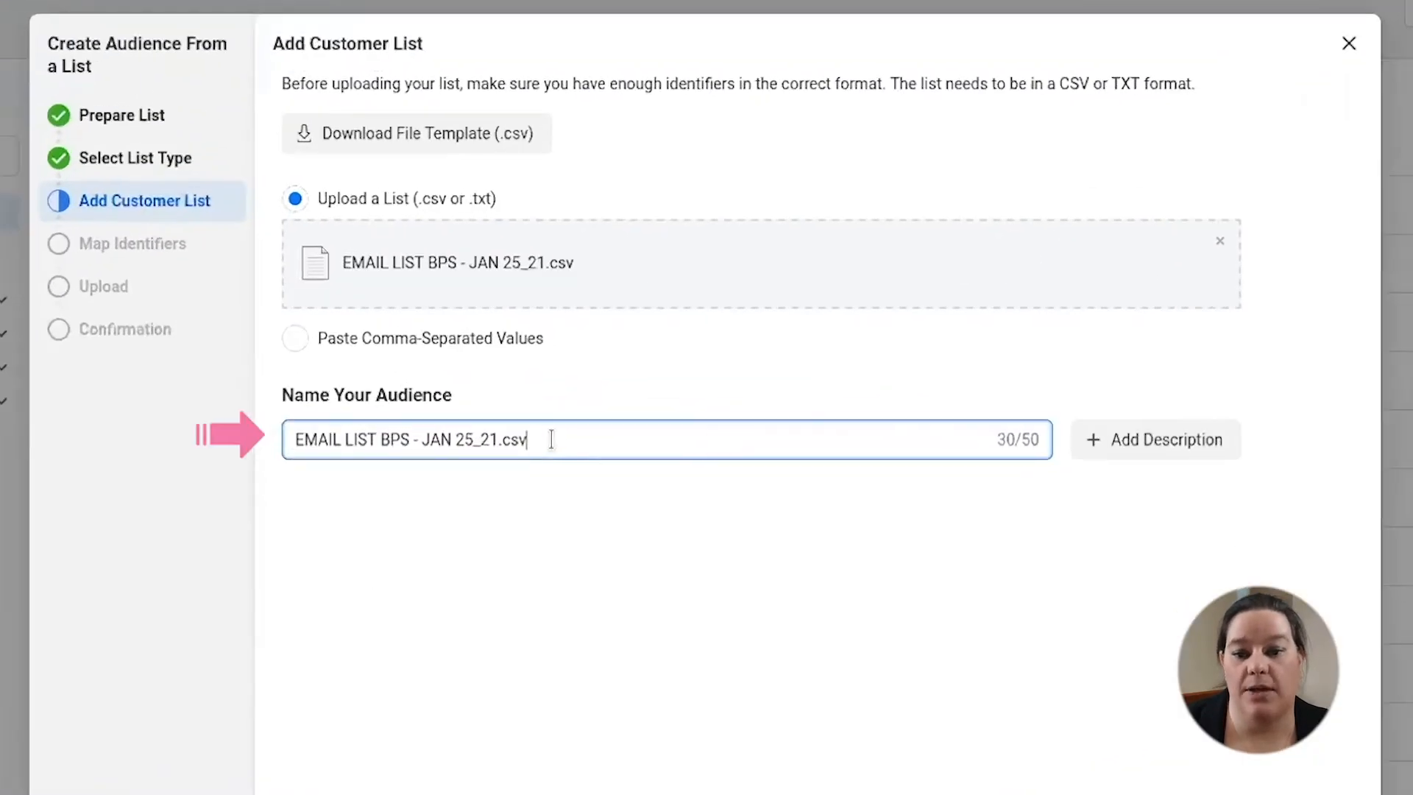
{"action": "key", "text": "BackSpace"}
{"action": "key", "text": "BackSpace"}
{"action": "key", "text": "BackSpace"}
{"action": "key", "text": "BackSpace"}
{"action": "key", "text": "BackSpace"}
{"action": "key", "text": "BackSpace"}
{"action": "key", "text": "BackSpace"}
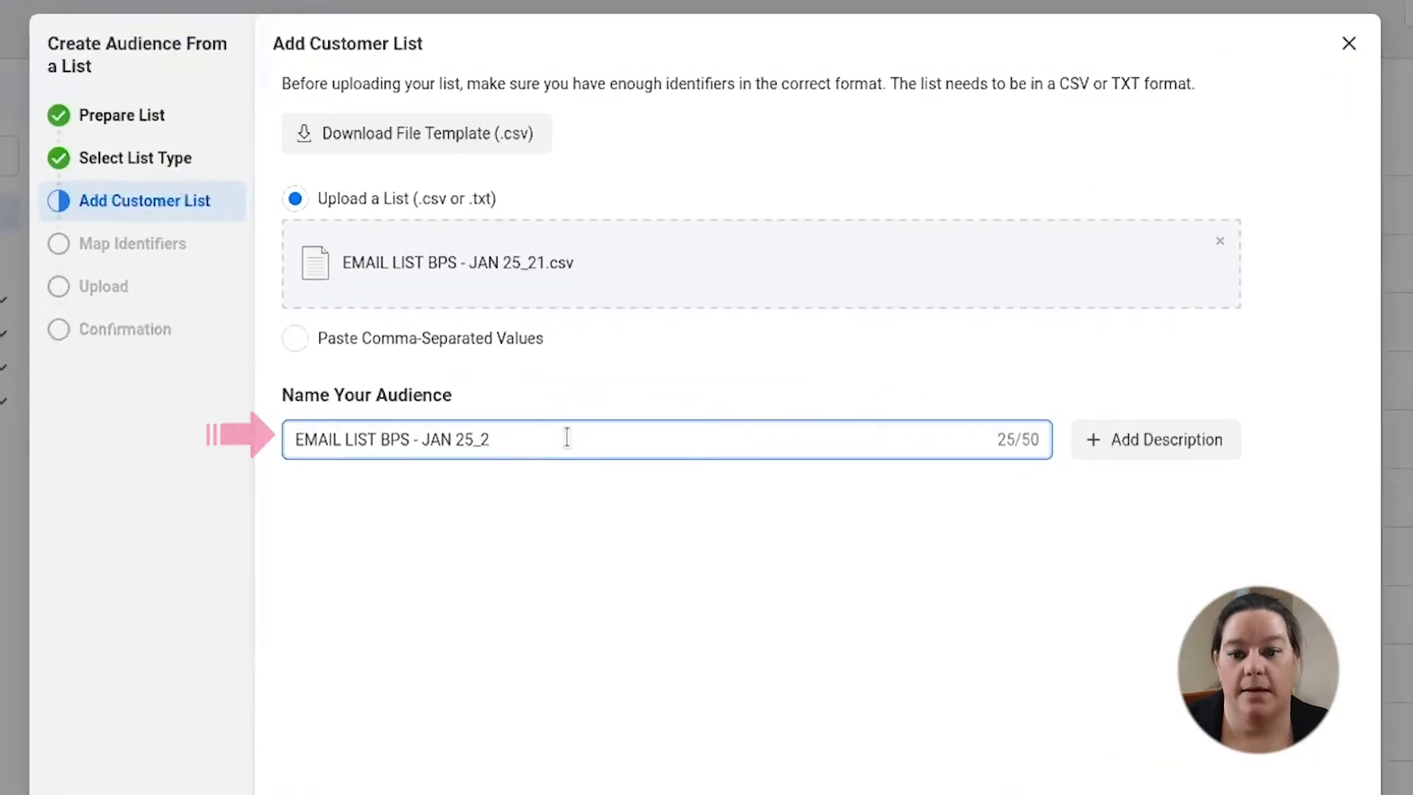
{"action": "type", "text": "/21"}
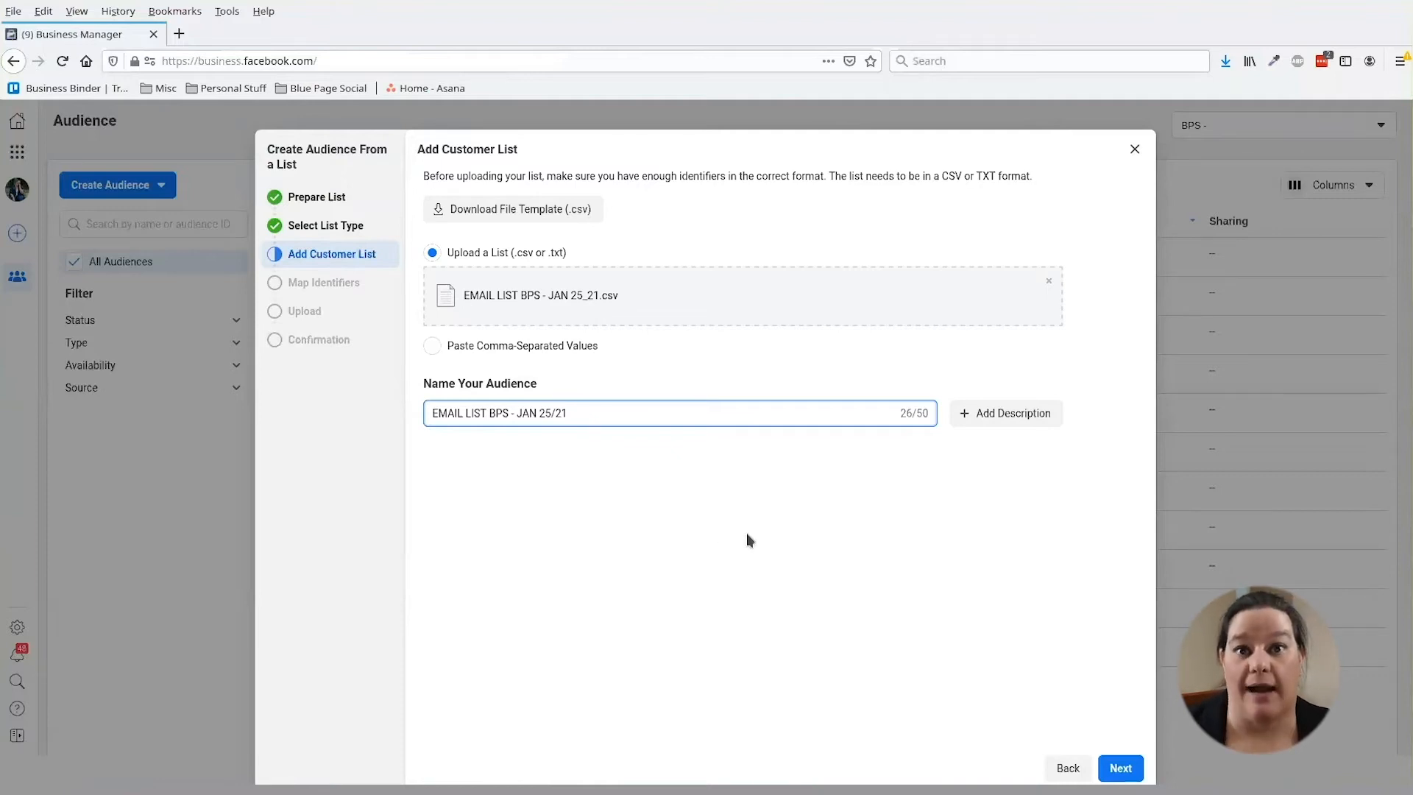
{"action": "left_click", "coordinate": [1120, 767]}
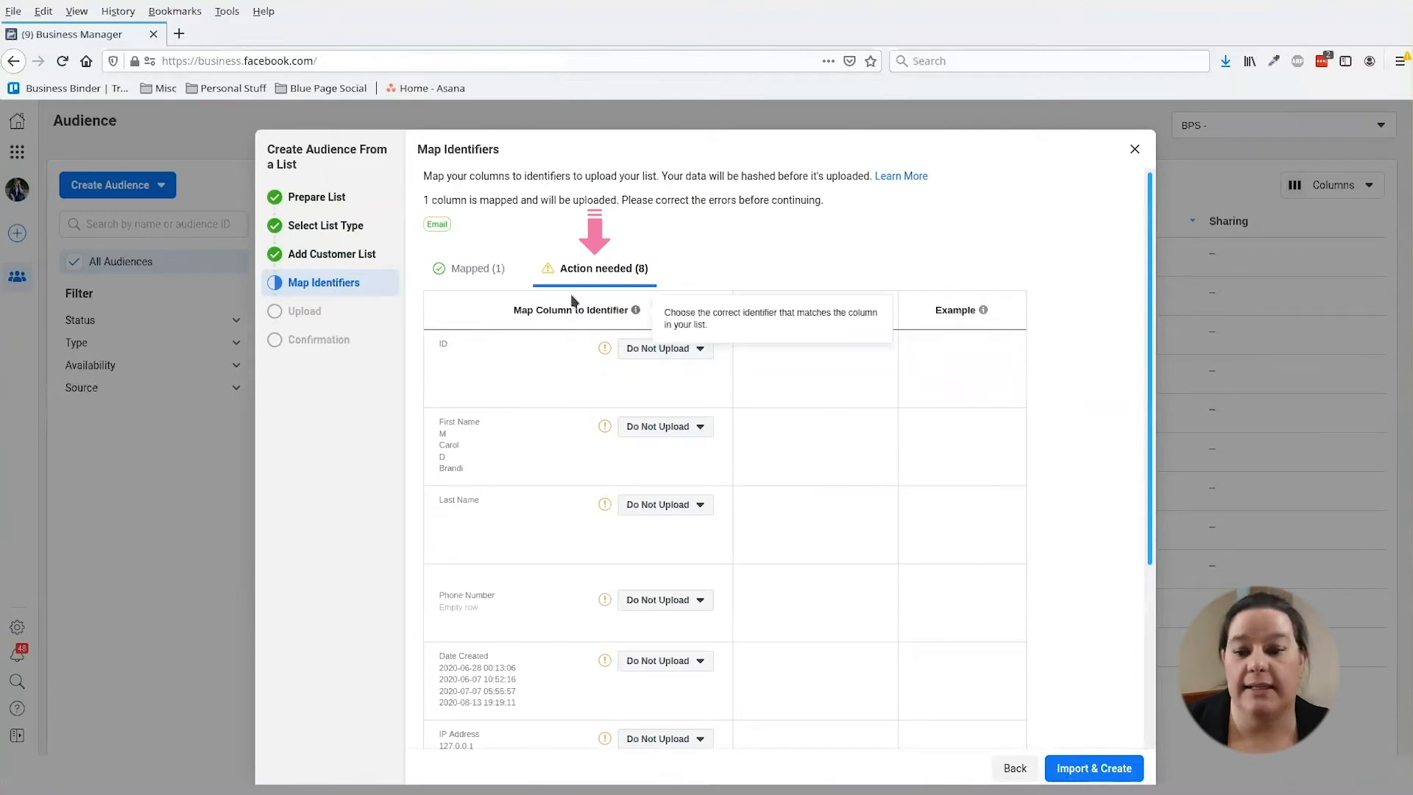
- Map the list's First Name and Last Name columns to the matching First Name and Last Name identifiers
{"action": "scroll", "coordinate": [575, 339], "scroll_direction": "down", "scroll_amount": 1}
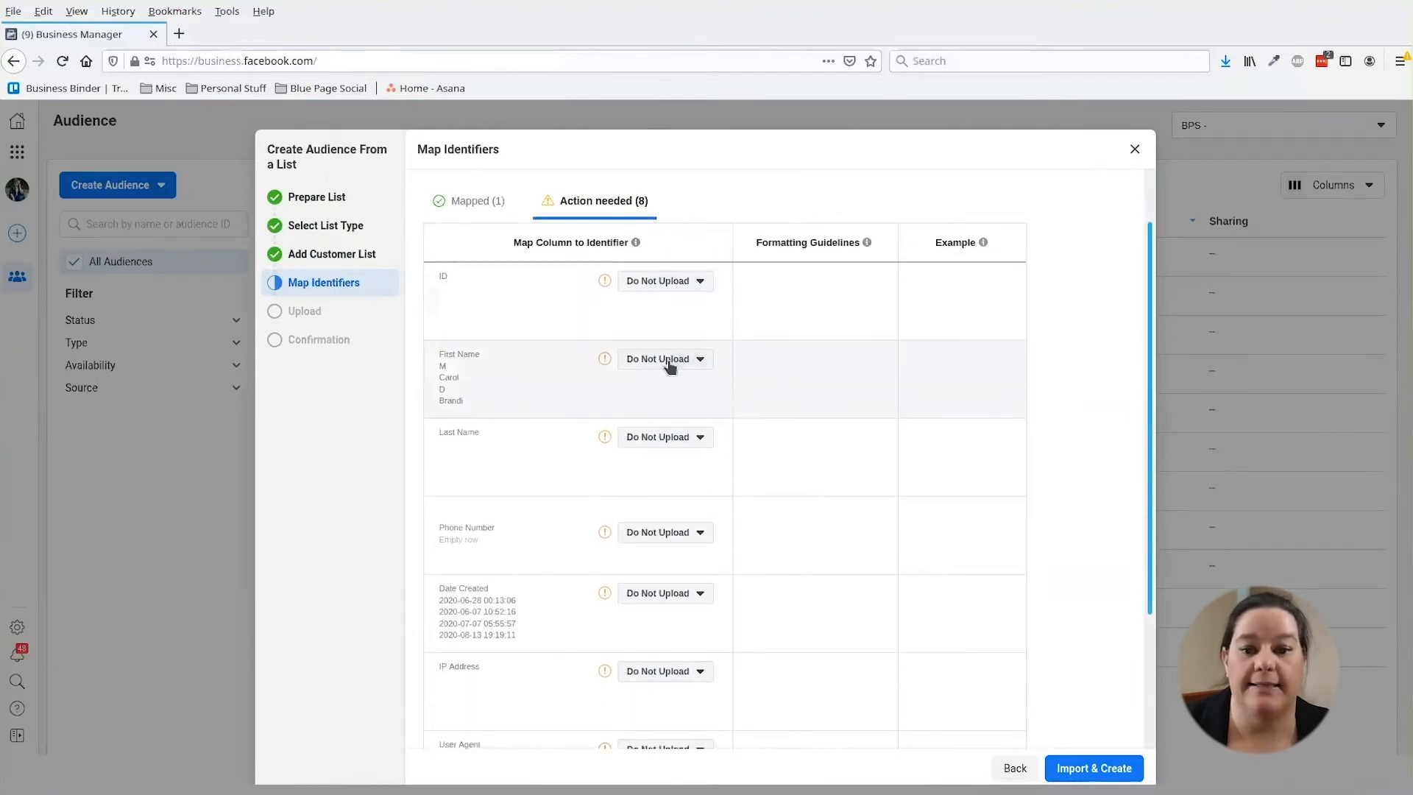
{"action": "left_click", "coordinate": [670, 361]}
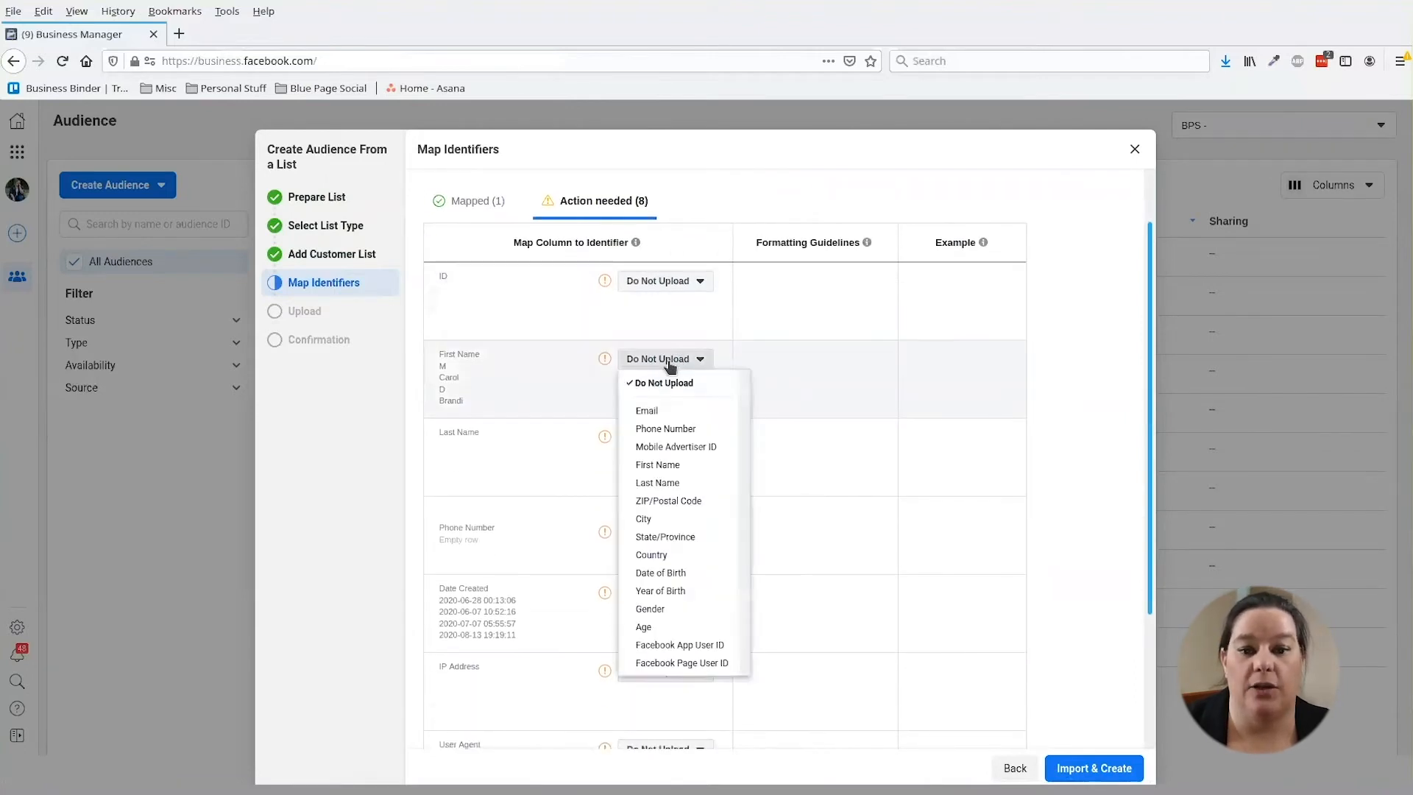
{"action": "left_click", "coordinate": [642, 466]}
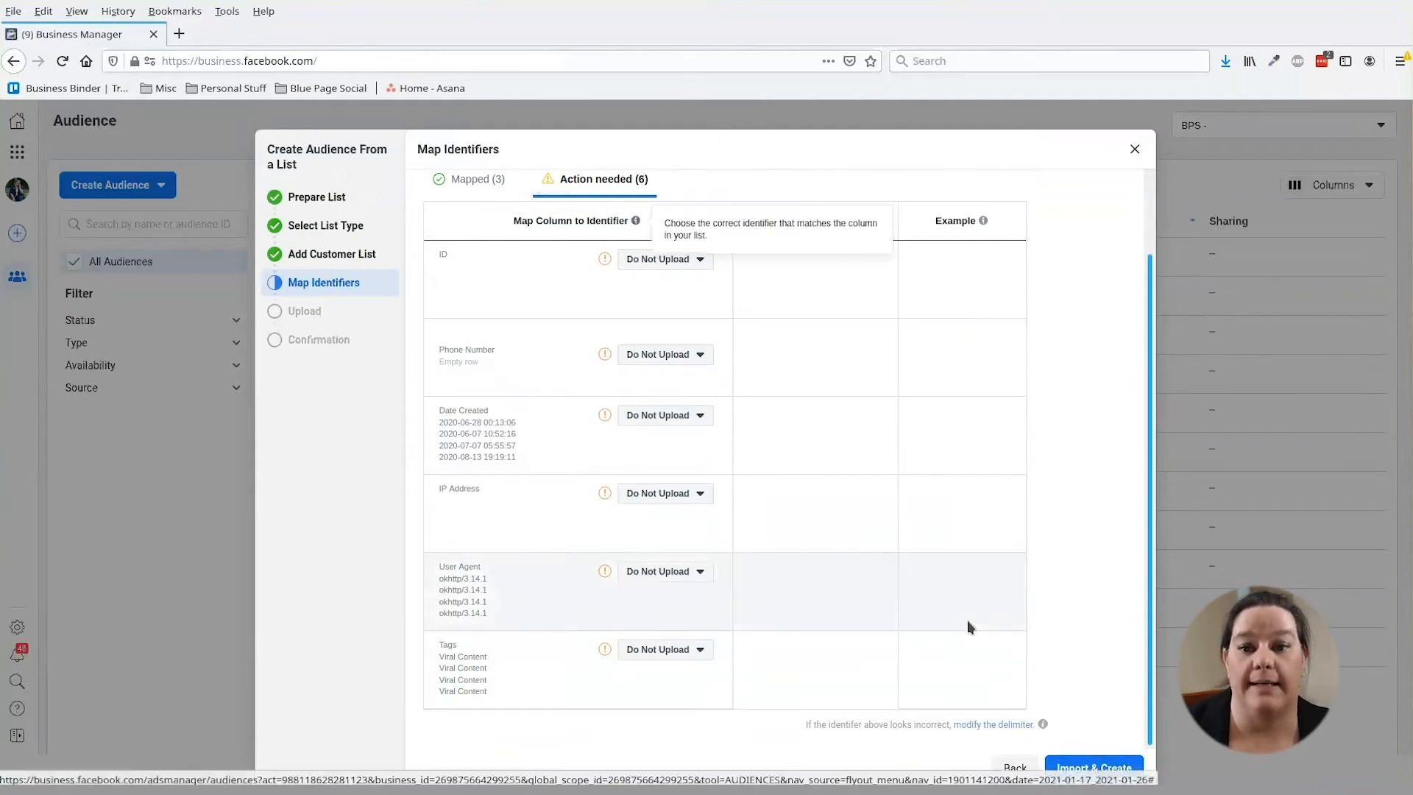
- Import the mapped customer list, create the audience from it, and return to the audience list
{"action": "left_click", "coordinate": [1097, 767]}
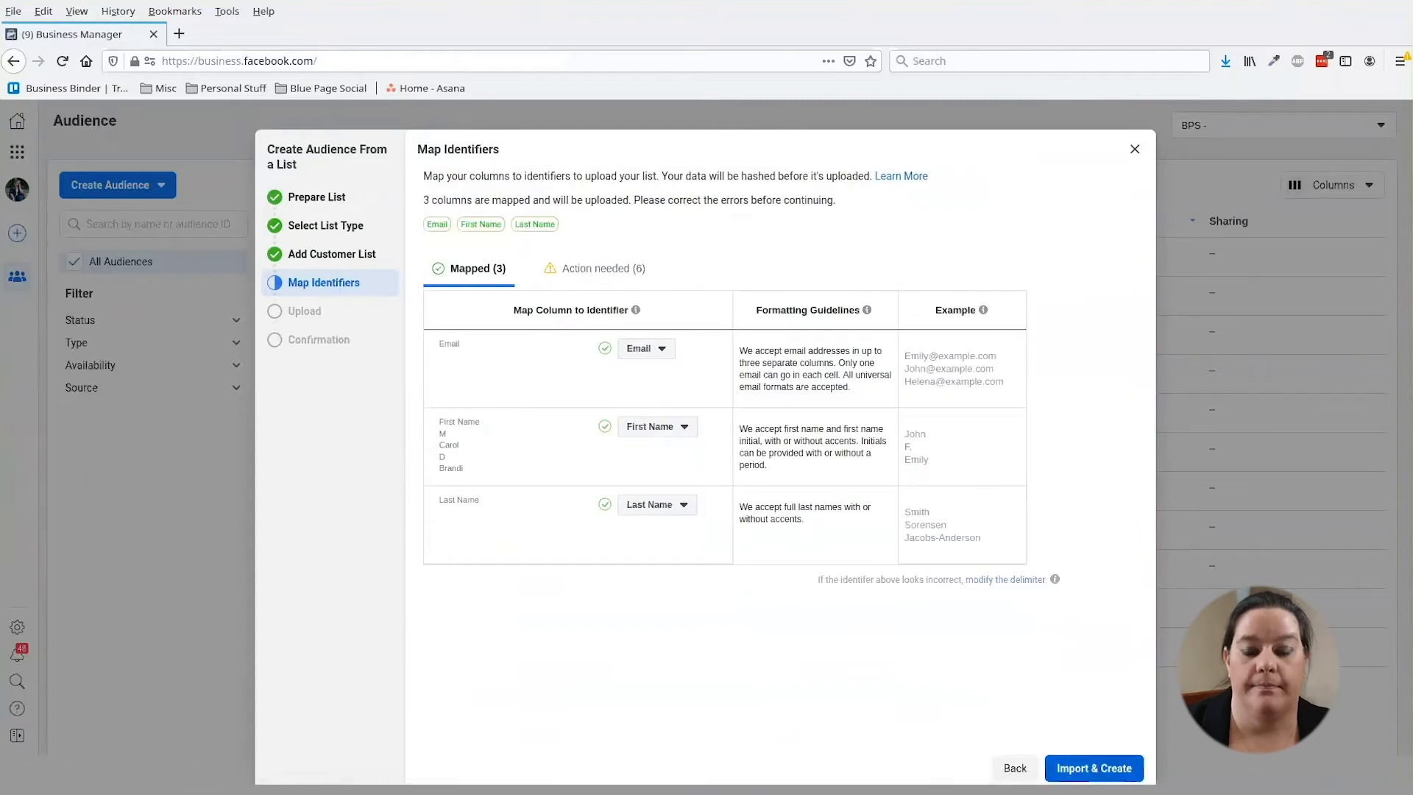
{"action": "left_click", "coordinate": [1101, 765]}
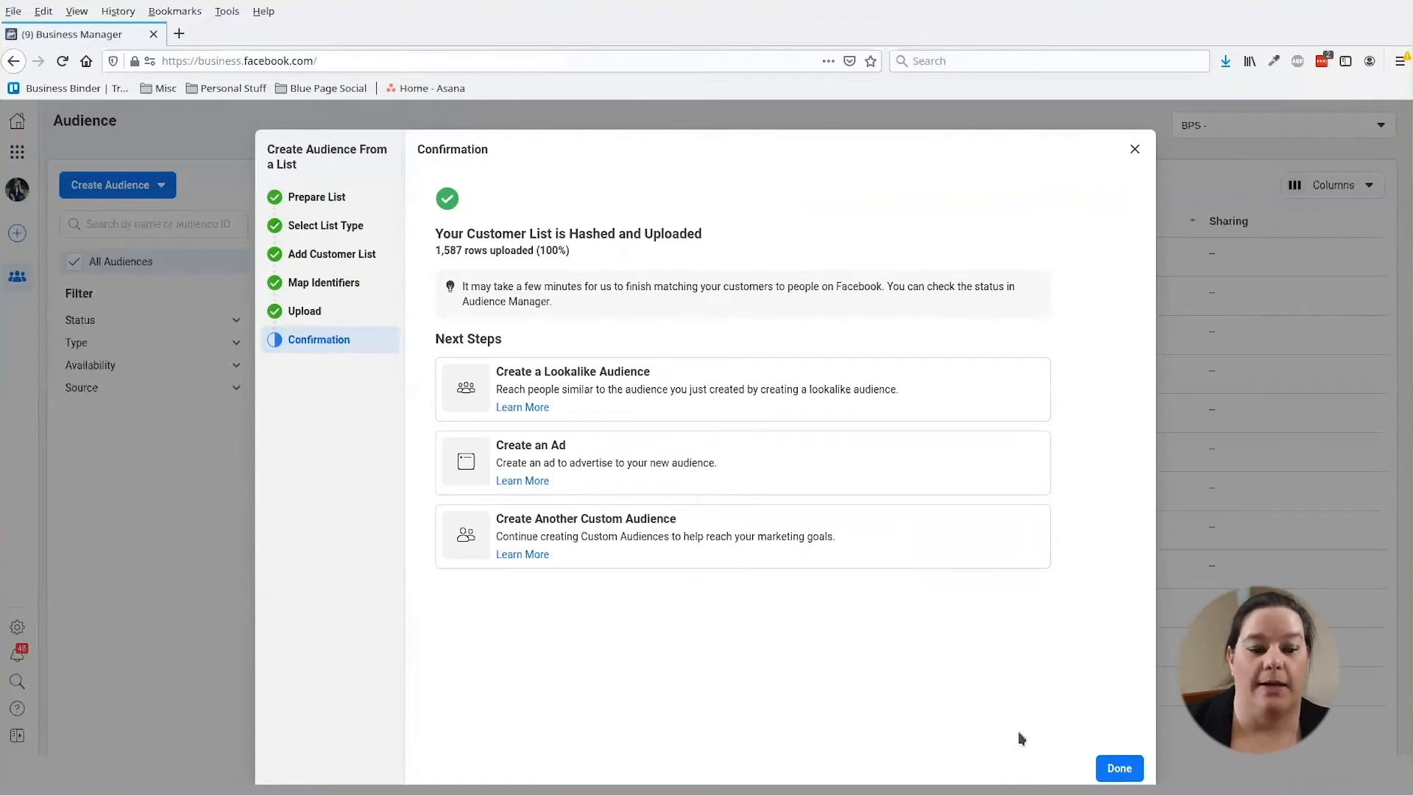
{"action": "left_click", "coordinate": [1119, 767]}
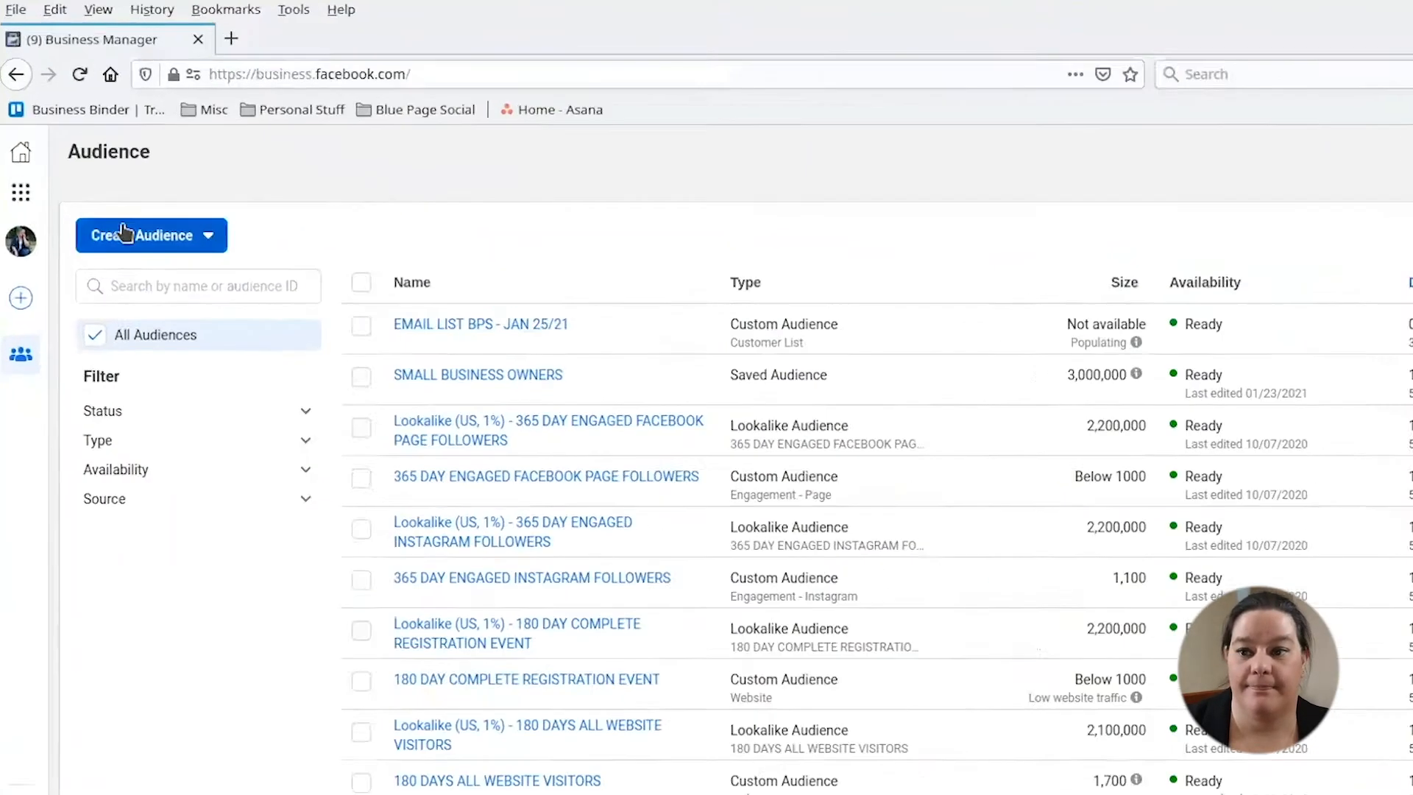
- Start another custom audience using Facebook Page as its source
{"action": "left_click", "coordinate": [99, 185]}
{"action": "left_click", "coordinate": [233, 324]}
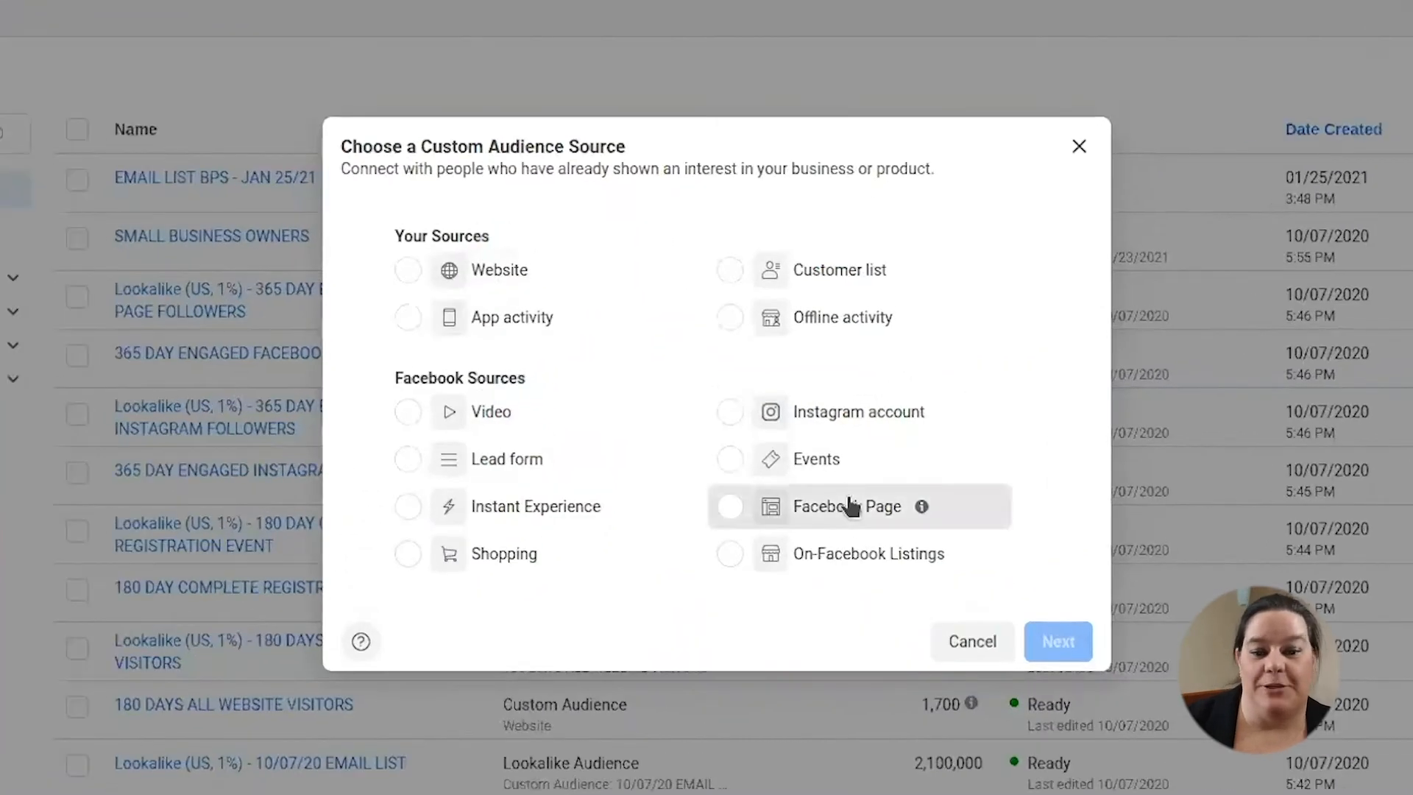
{"action": "left_click", "coordinate": [794, 475]}
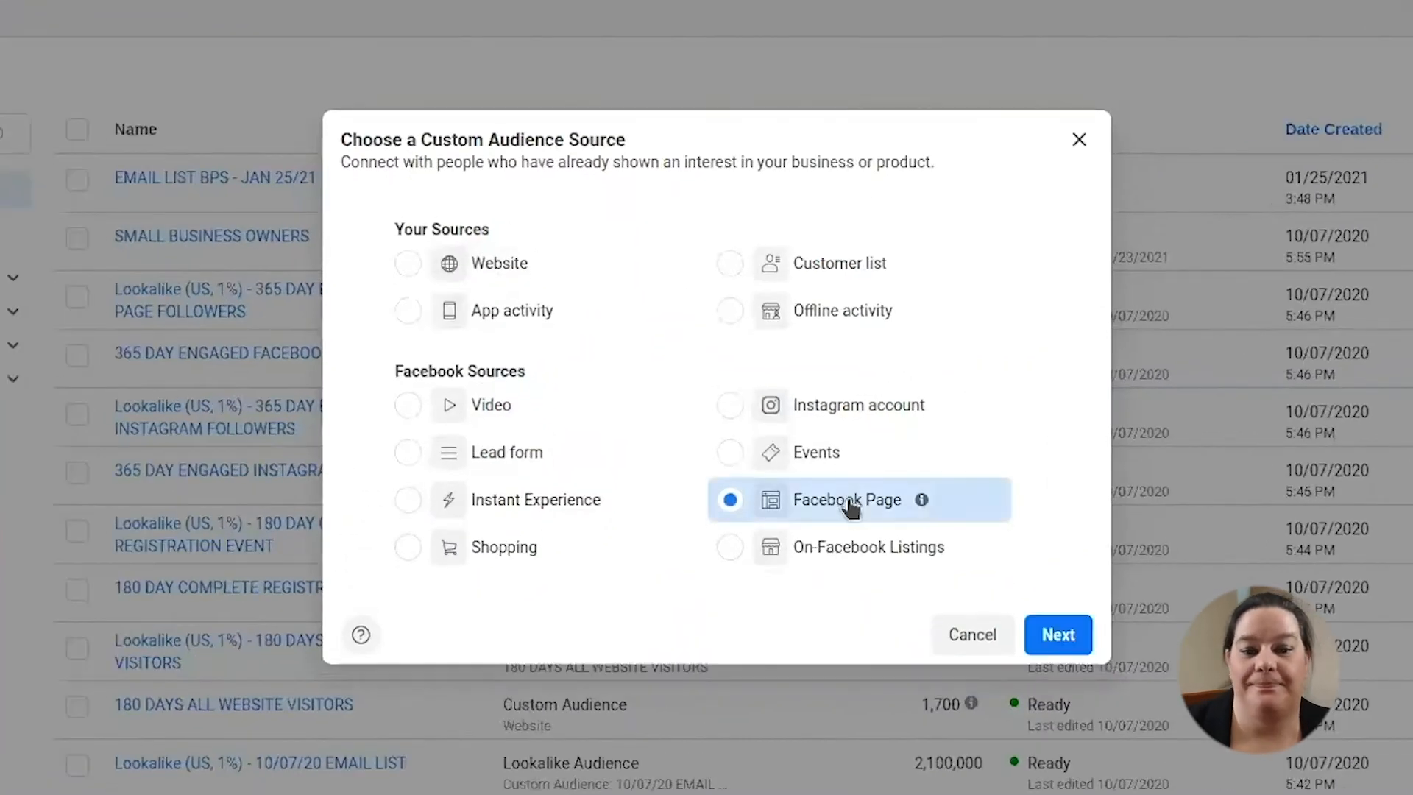
{"action": "left_click", "coordinate": [1068, 644]}
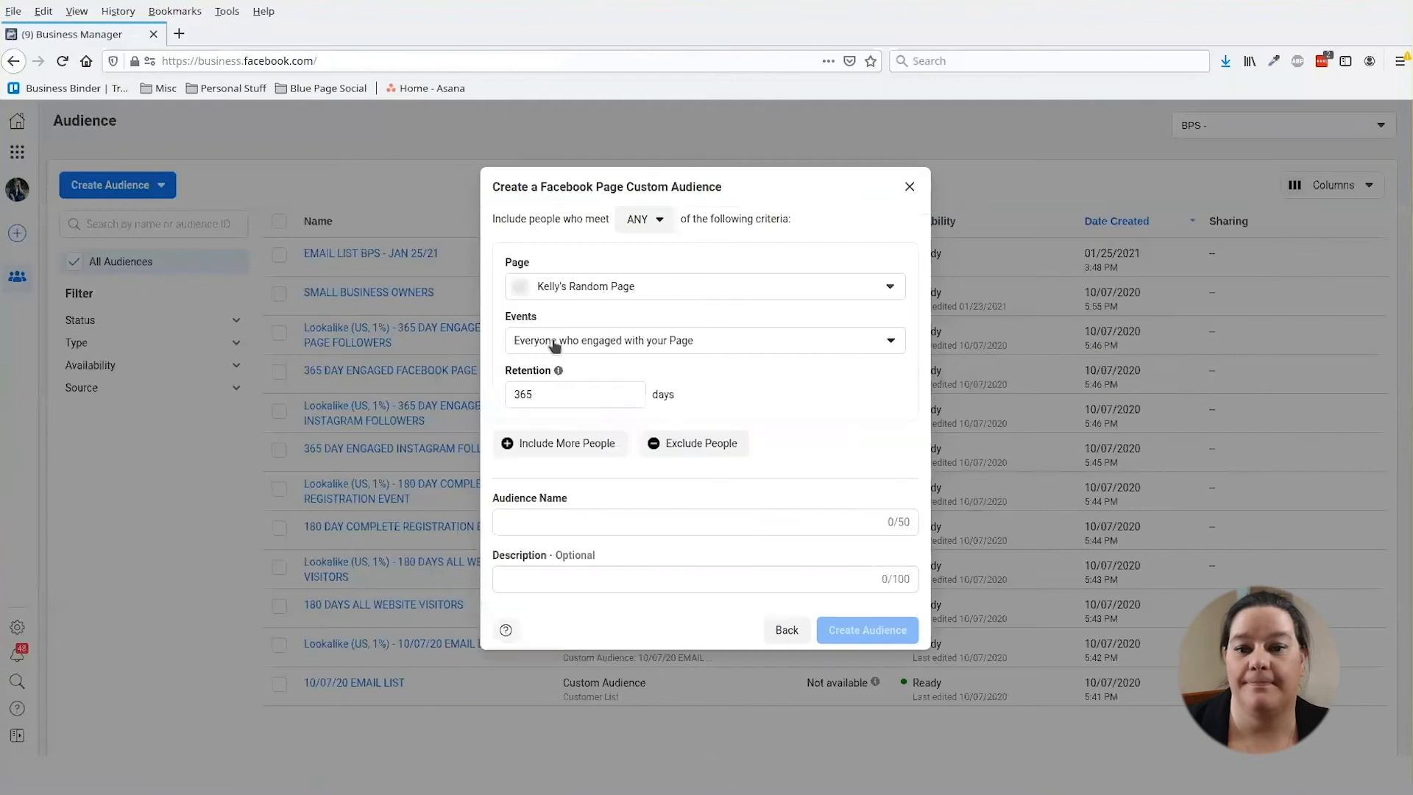
- Select the page bearing the owner's full name as the source Page and include everyone who engaged with it
{"action": "left_click", "coordinate": [544, 294]}
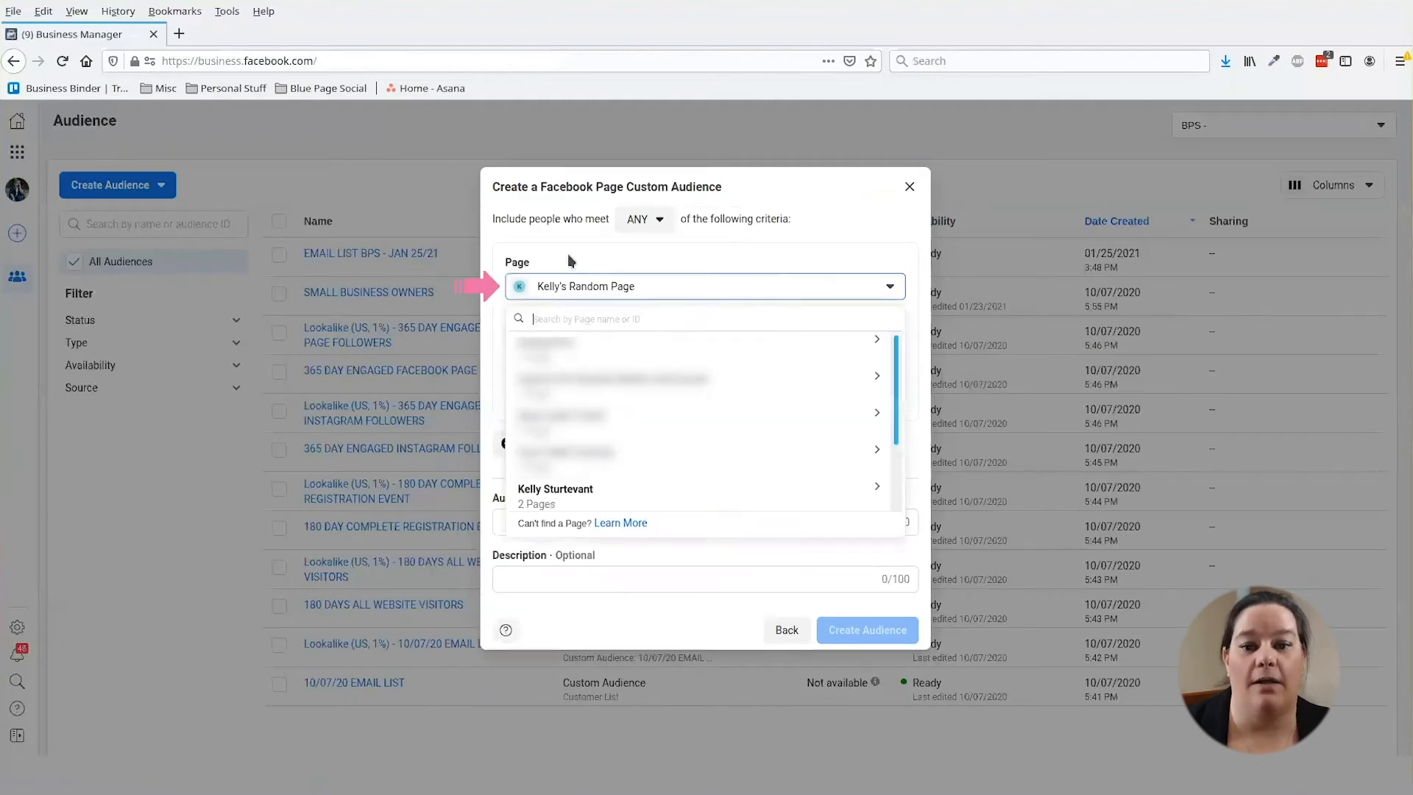
{"action": "left_click", "coordinate": [555, 499]}
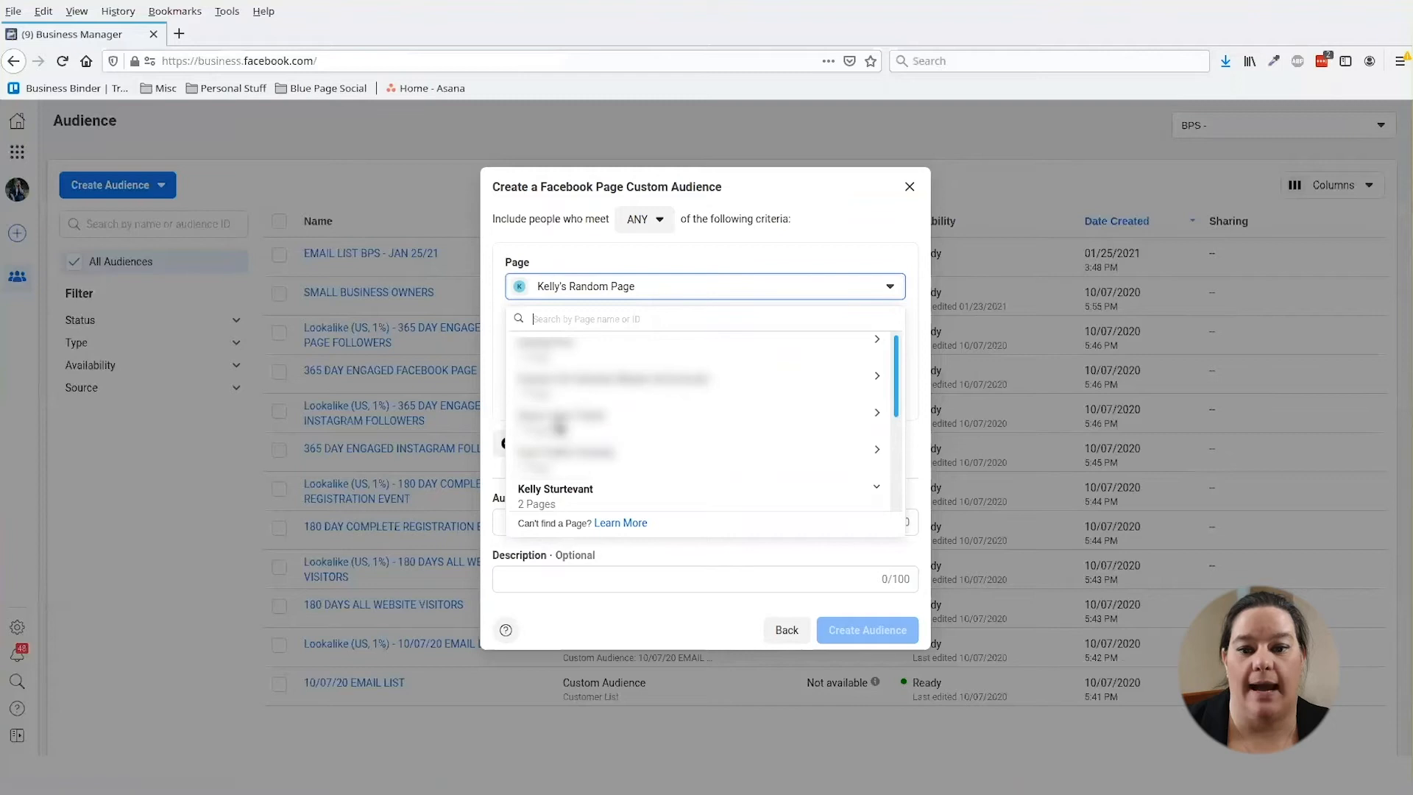
{"action": "scroll", "coordinate": [589, 489], "scroll_direction": "down", "scroll_amount": 2}
{"action": "left_click", "coordinate": [584, 500]}
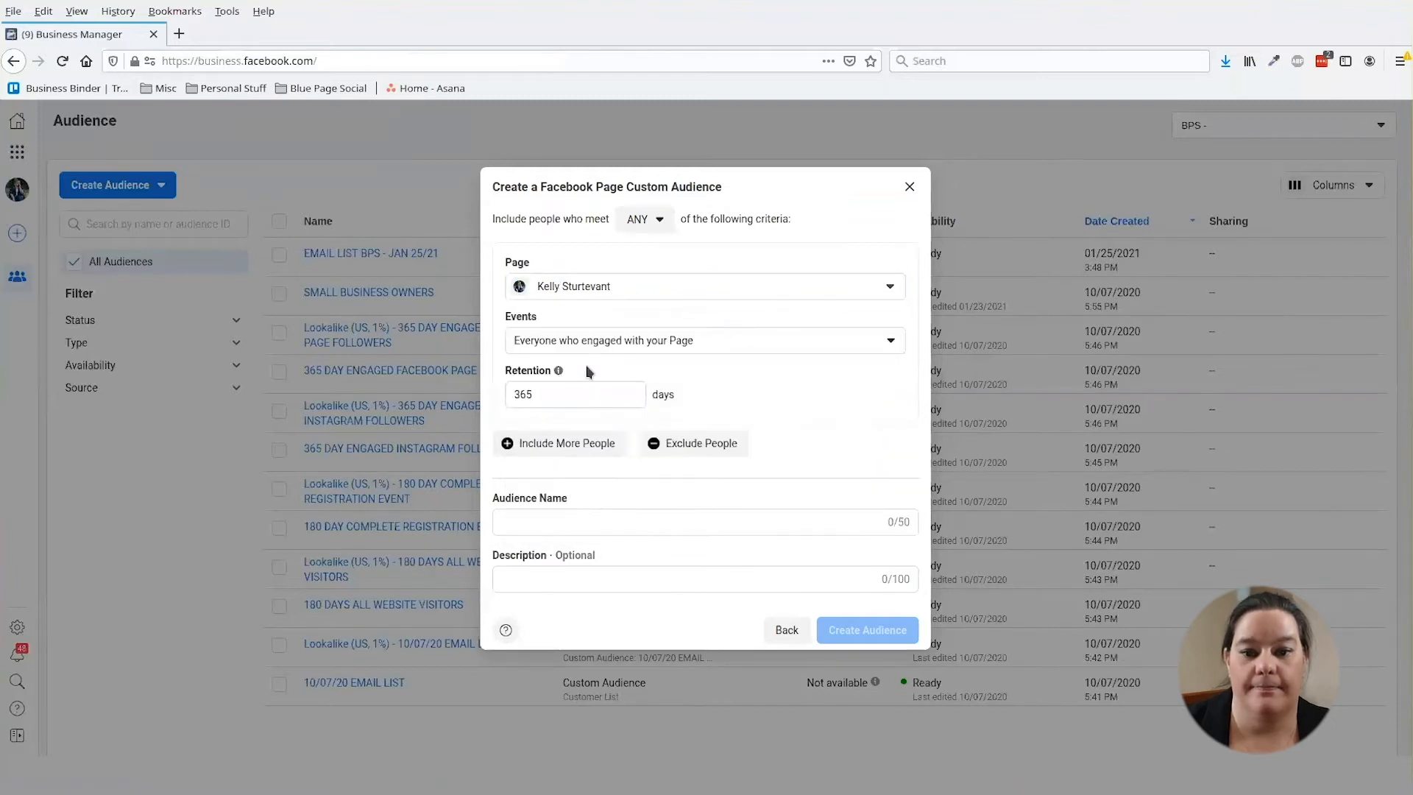
{"action": "left_click", "coordinate": [587, 346]}
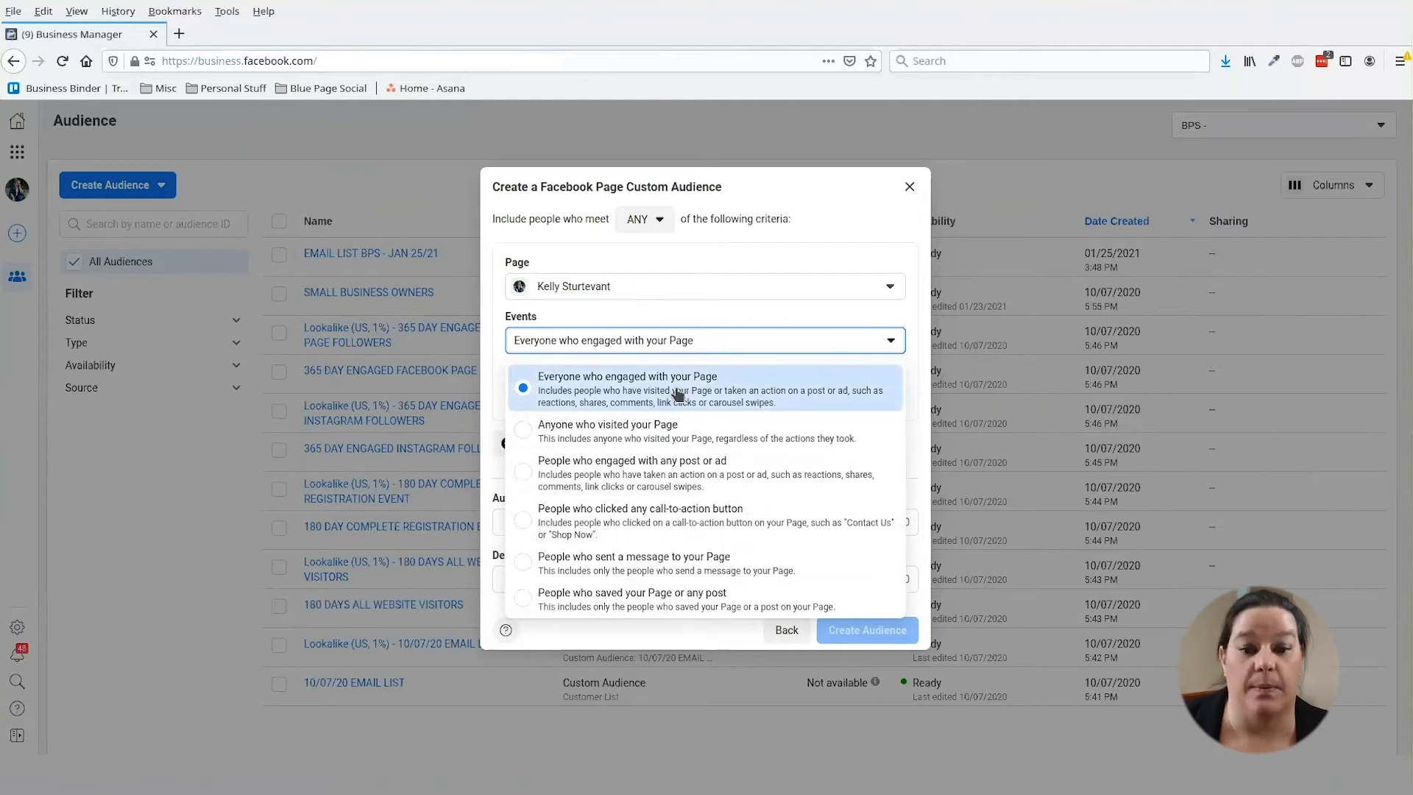
{"action": "left_click", "coordinate": [788, 390]}
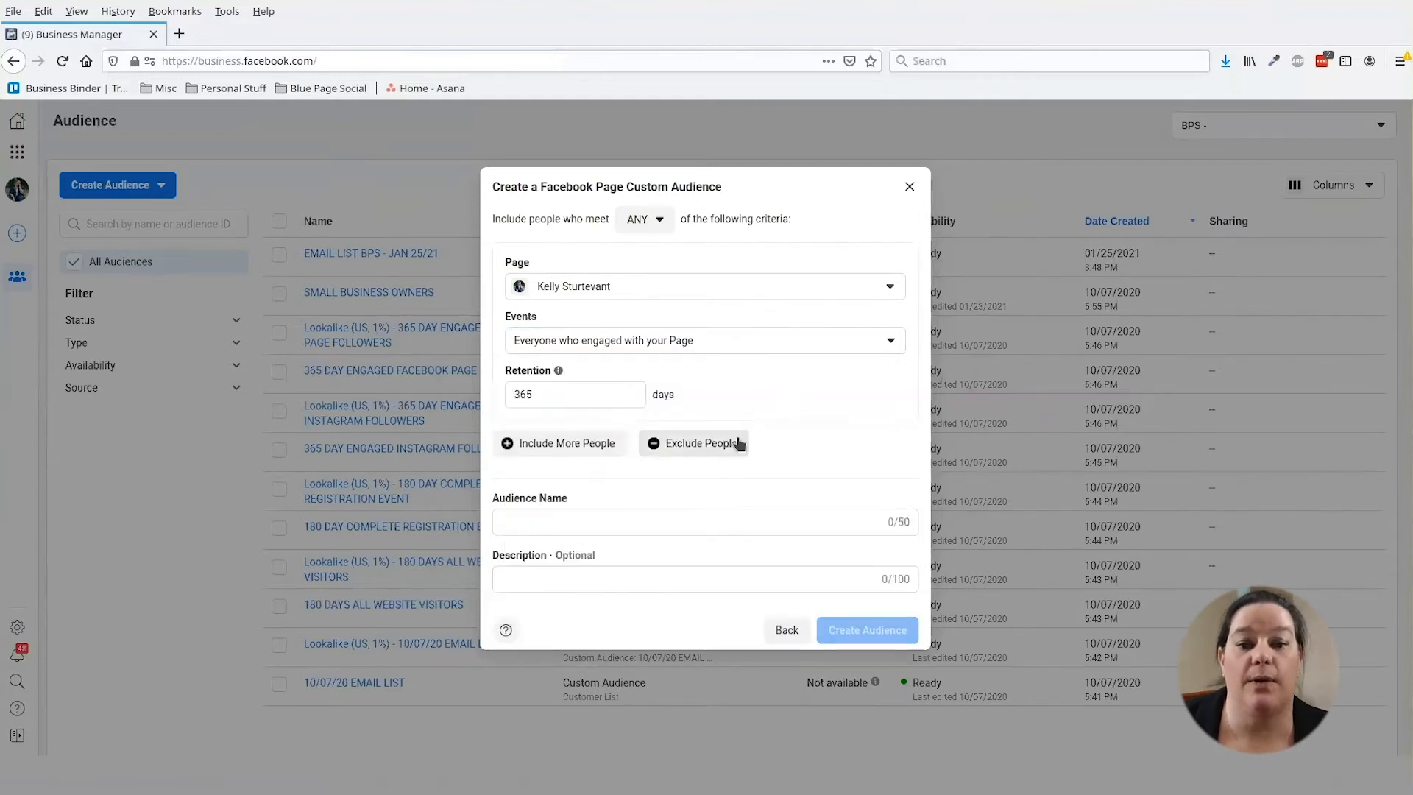
- Set the Facebook Page audience's retention period to 90 days
{"action": "left_click", "coordinate": [570, 391]}
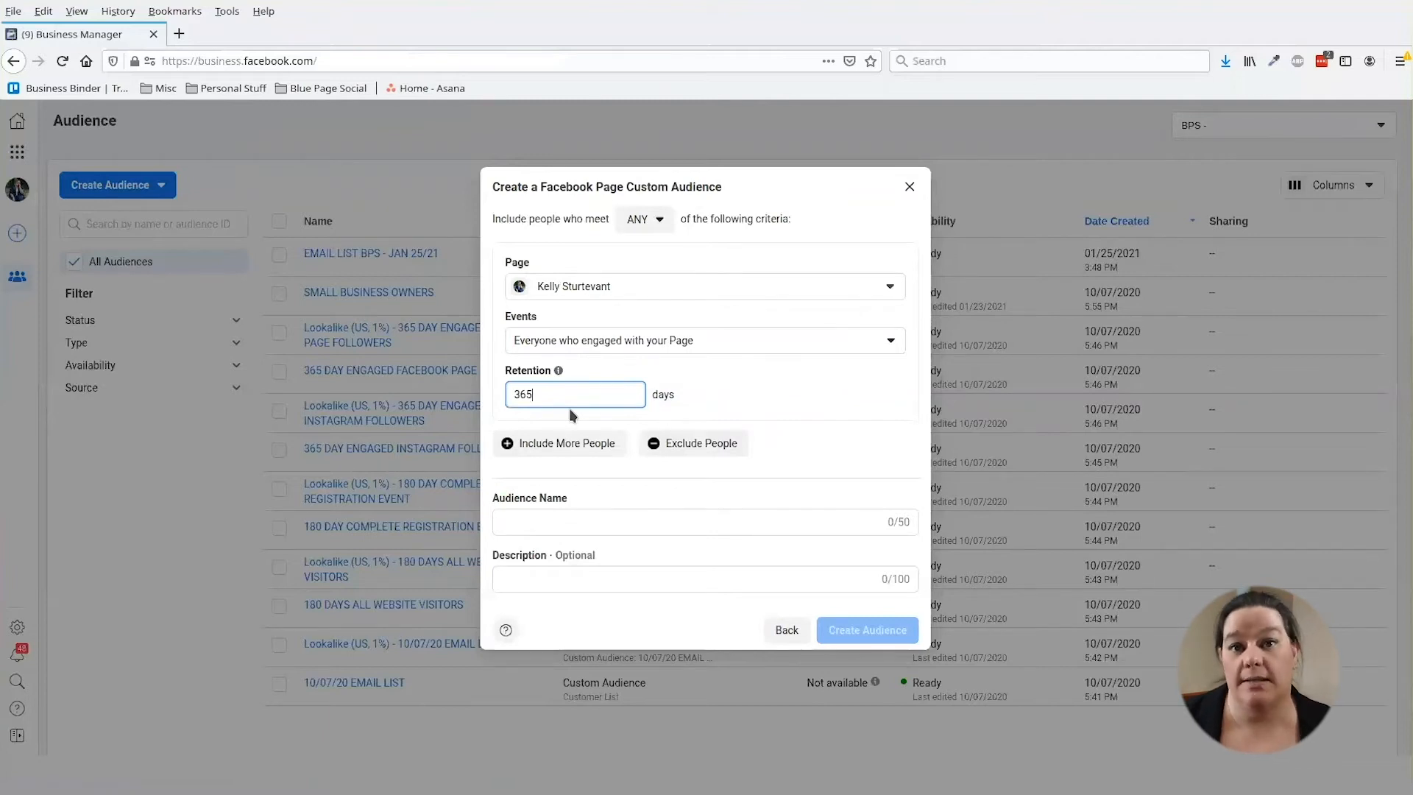
{"action": "key", "text": "BackSpace"}
{"action": "key", "text": "BackSpace"}
{"action": "key", "text": "BackSpace"}
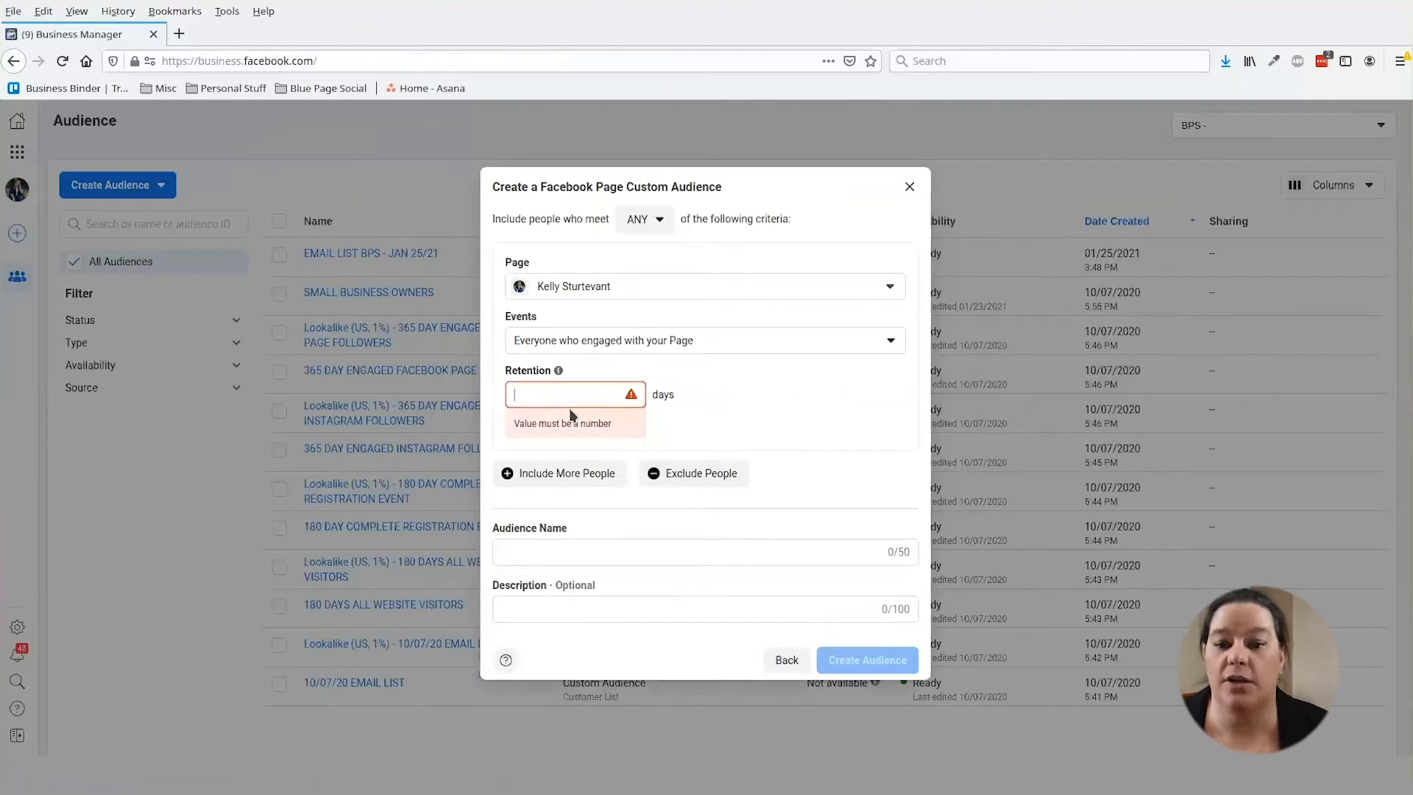
{"action": "type", "text": "180"}
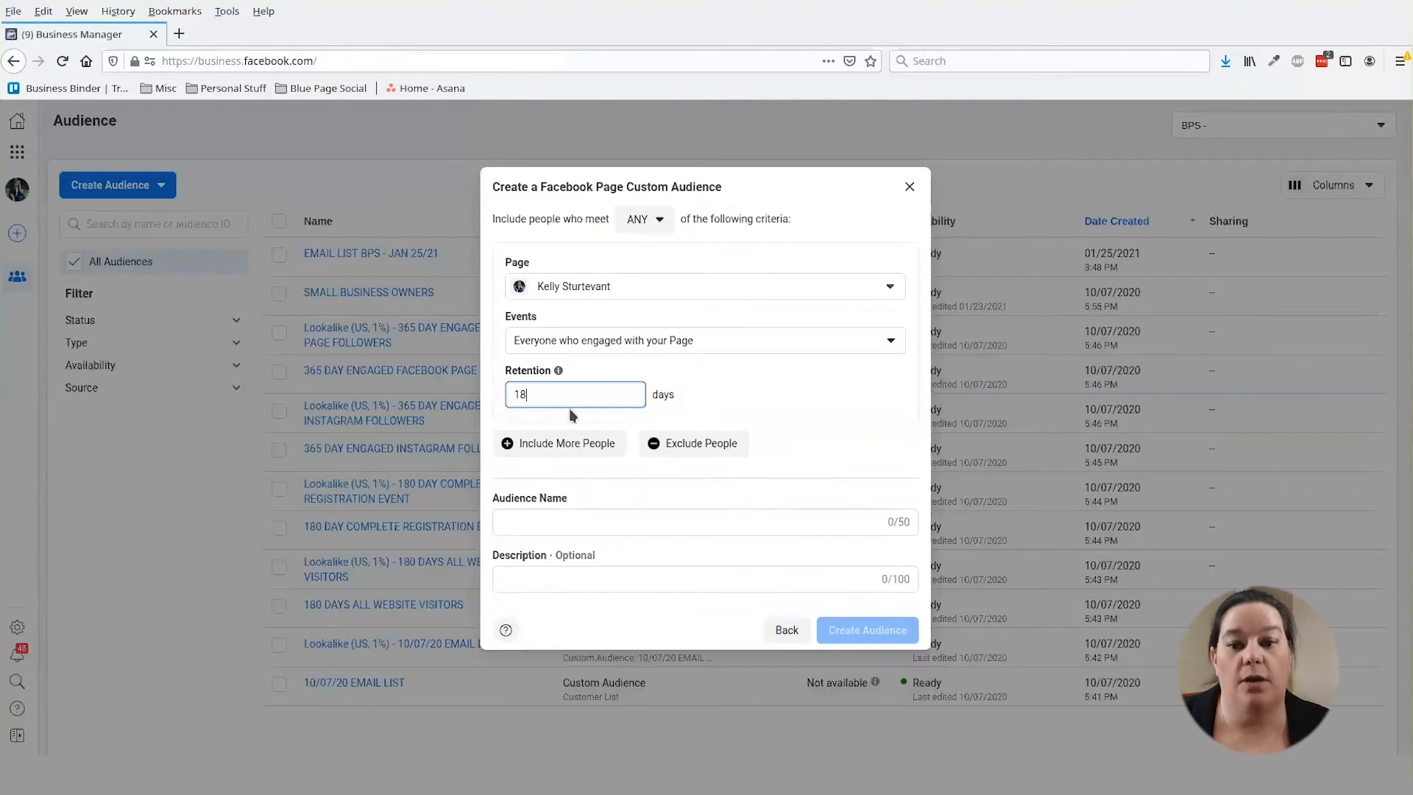
{"action": "key", "text": "BackSpace"}
{"action": "key", "text": "BackSpace"}
{"action": "key", "text": "BackSpace"}
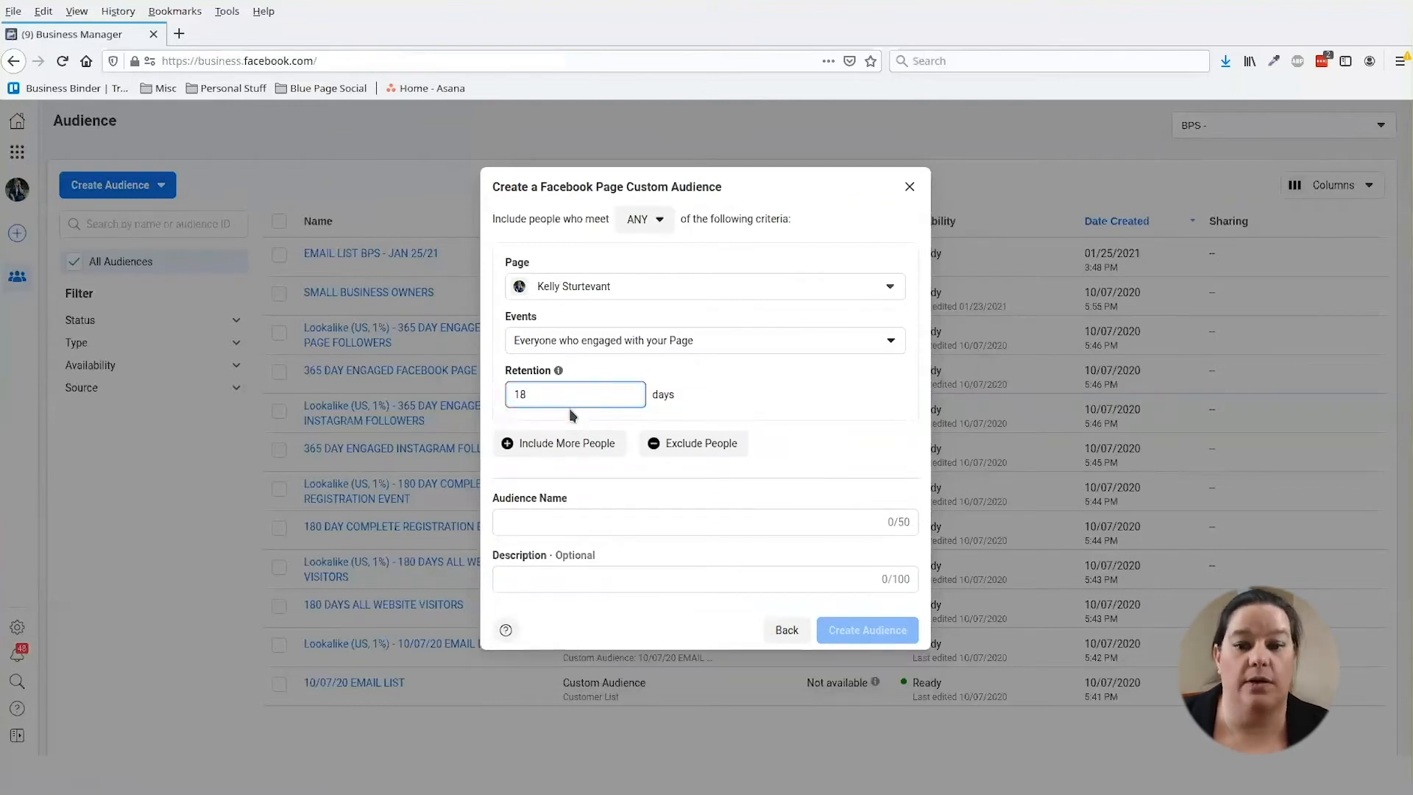
{"action": "type", "text": "90"}
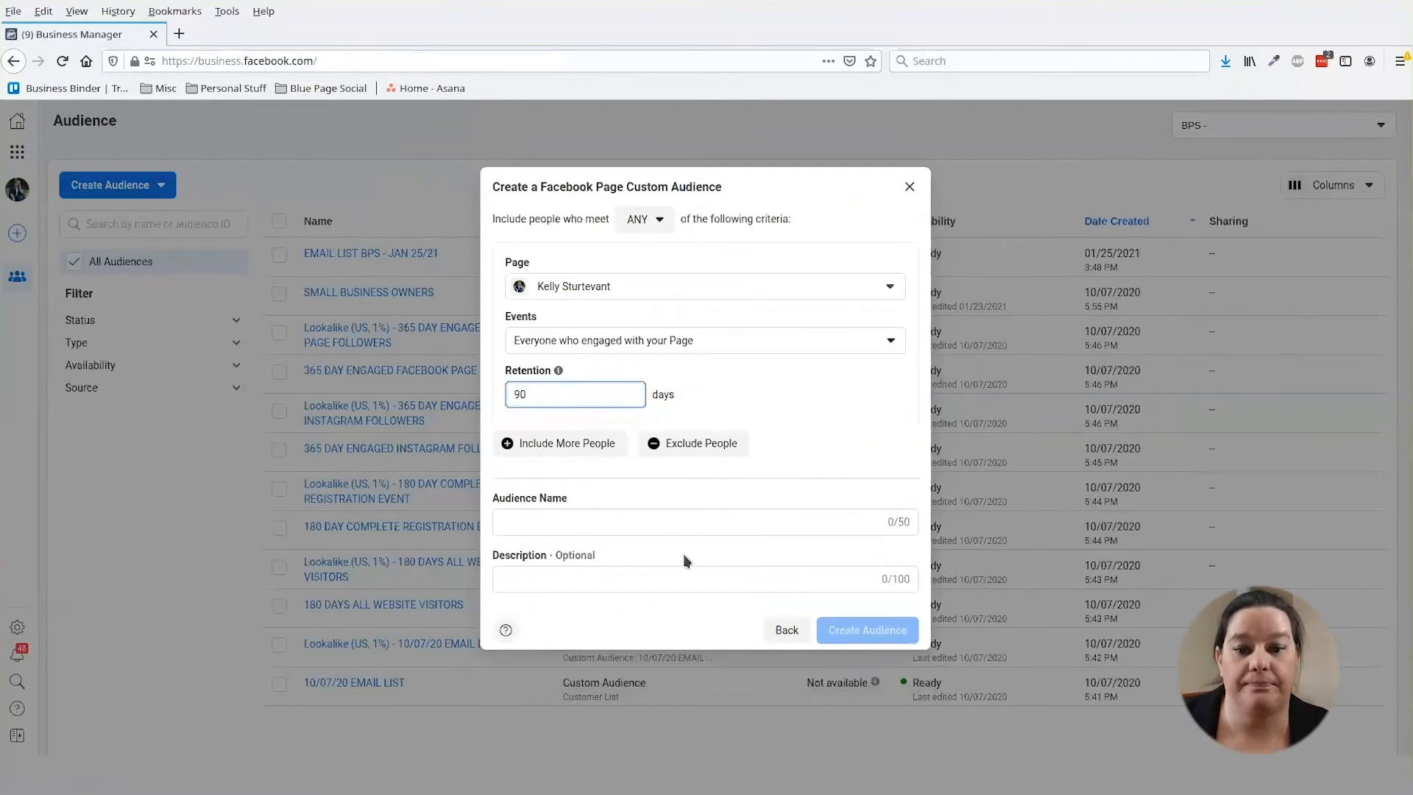
- Name the audience "BPS - ENGAGED FACEBOOK PAGE USERS", create it, and return to the audience list
{"action": "left_click", "coordinate": [671, 523]}
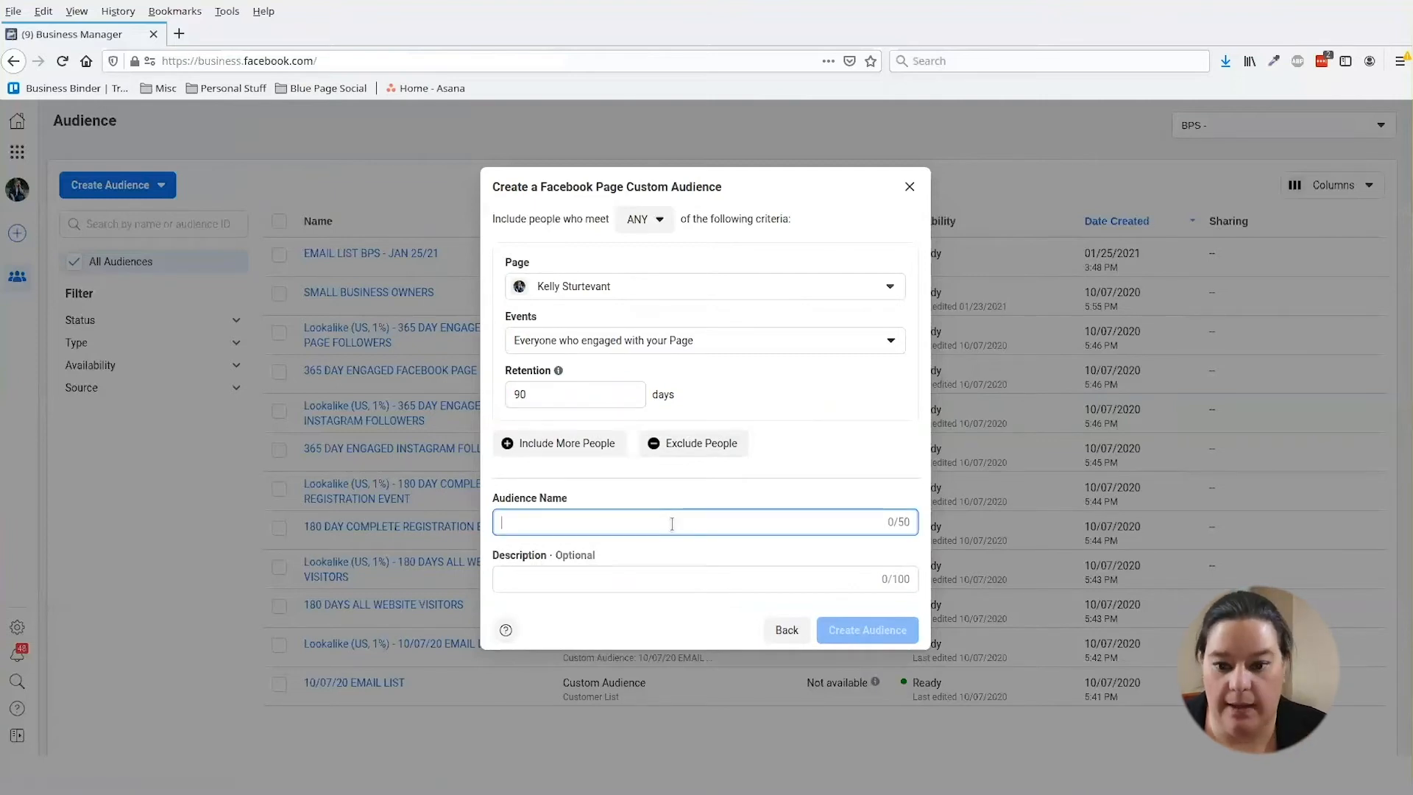
{"action": "type", "text": "BPS - "}
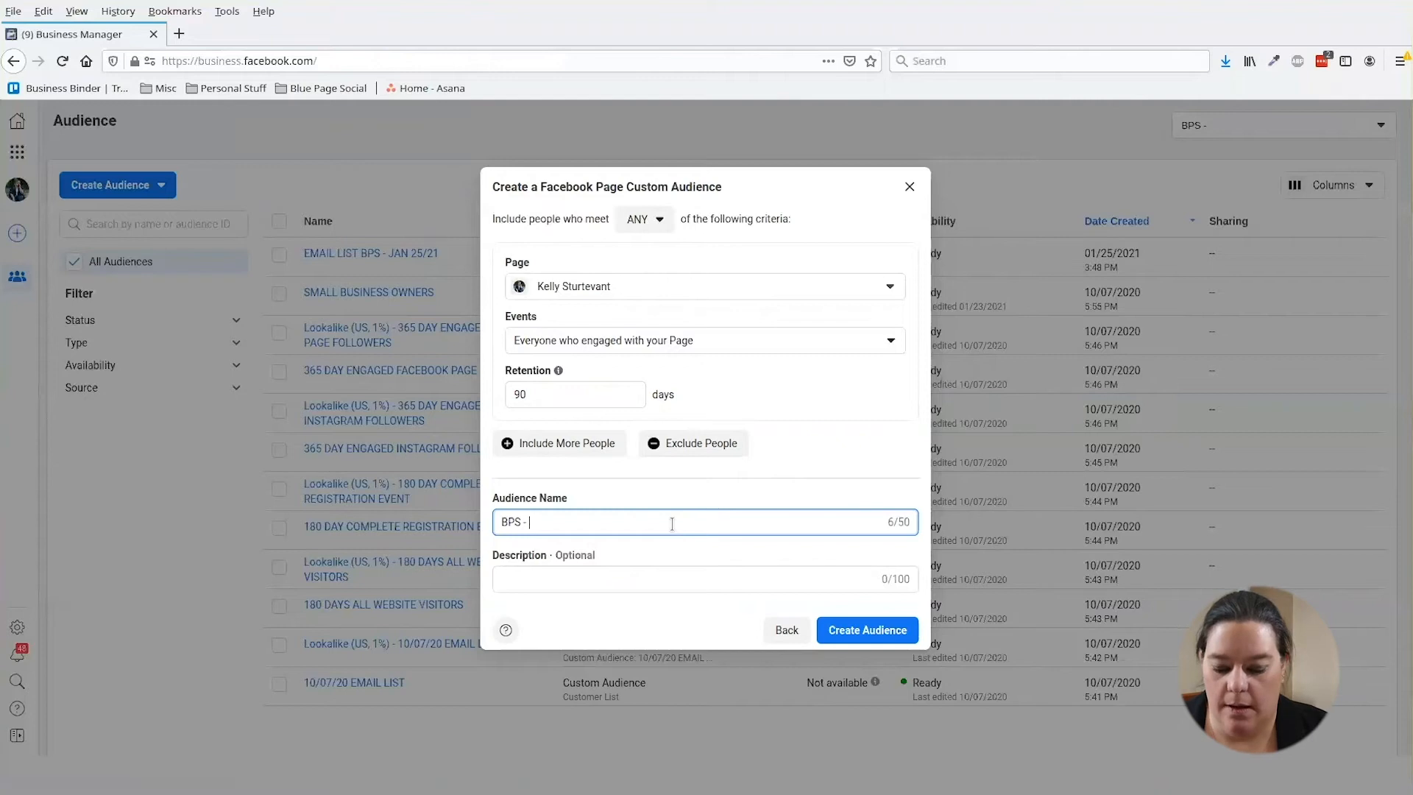
{"action": "type", "text": "ENGAGED"}
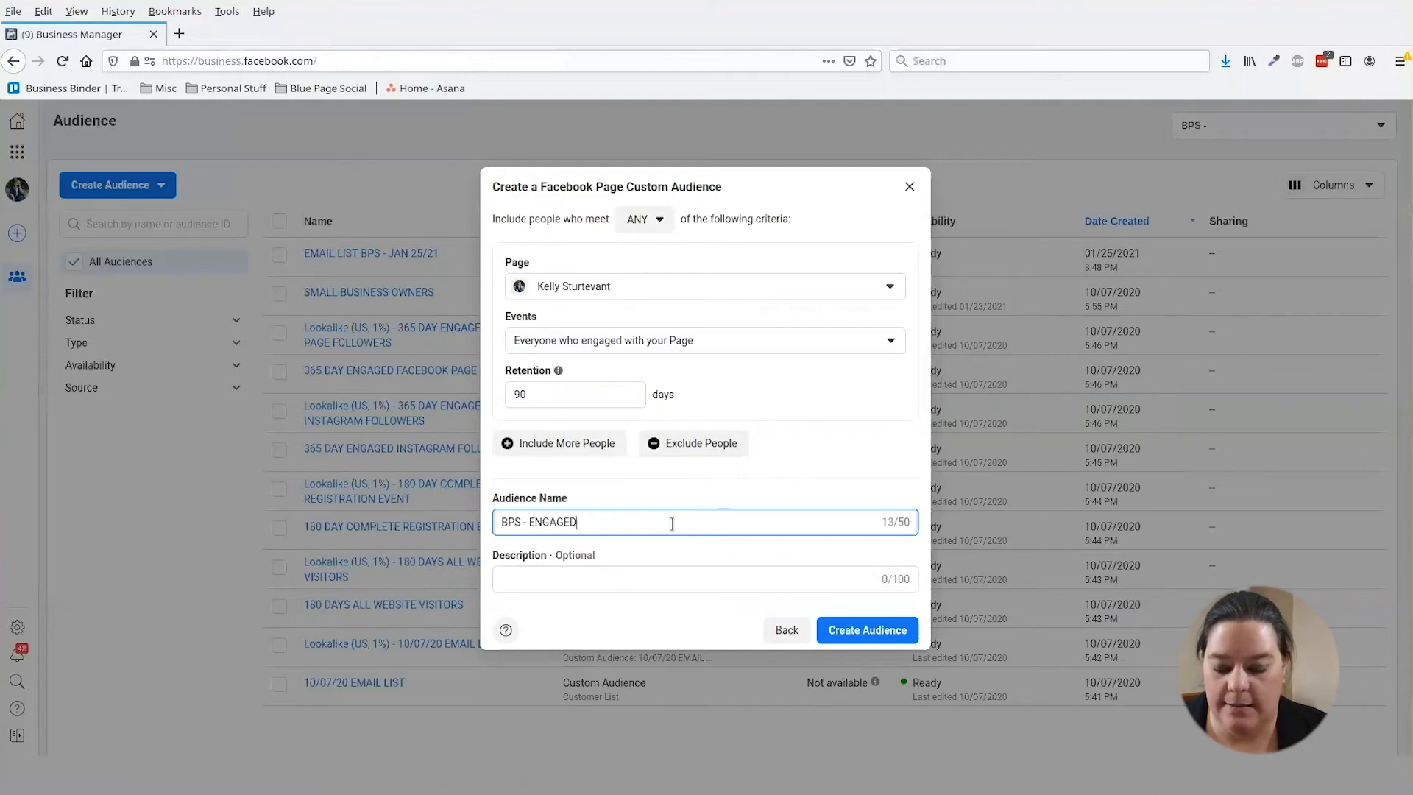
{"action": "type", "text": " FACEBOOK"}
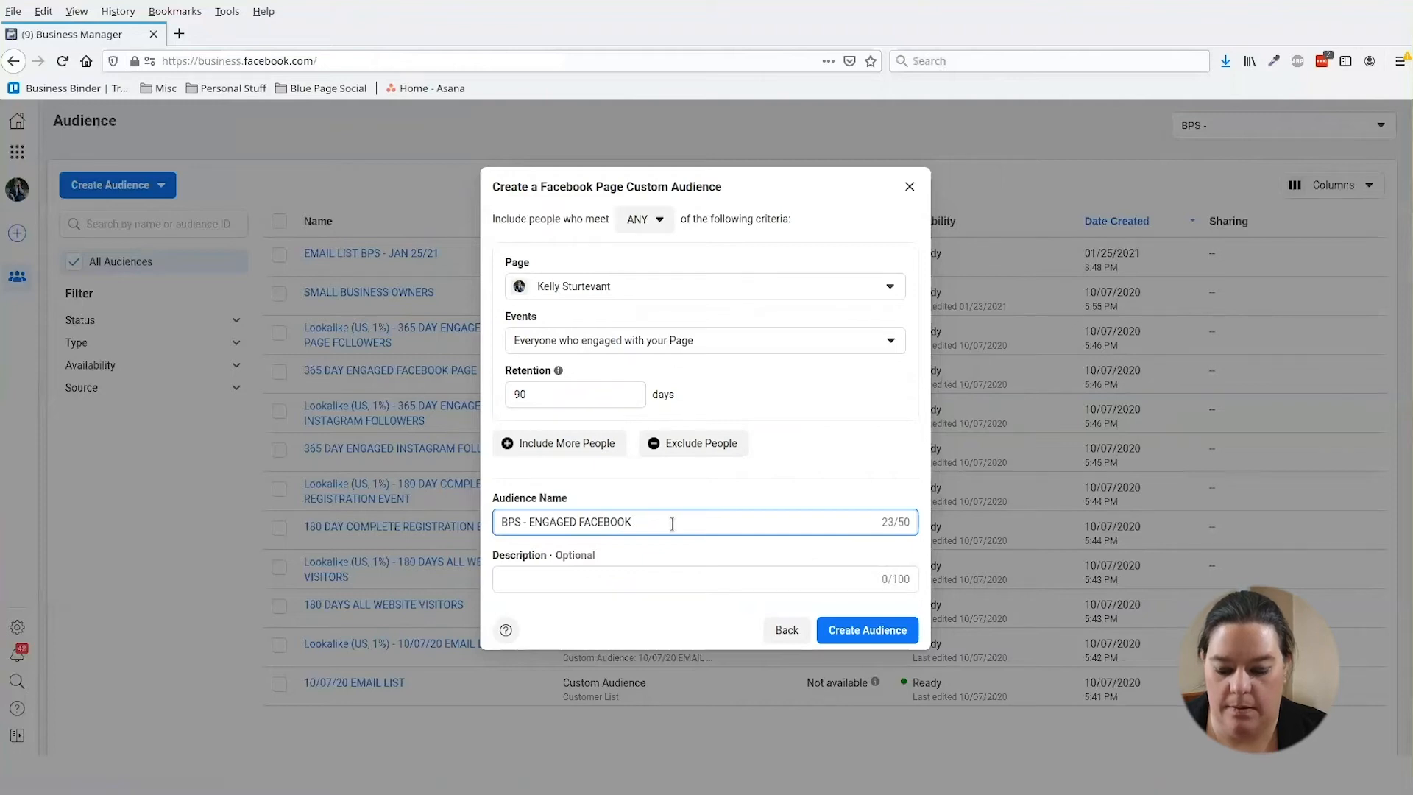
{"action": "type", "text": "GE FOLL"}
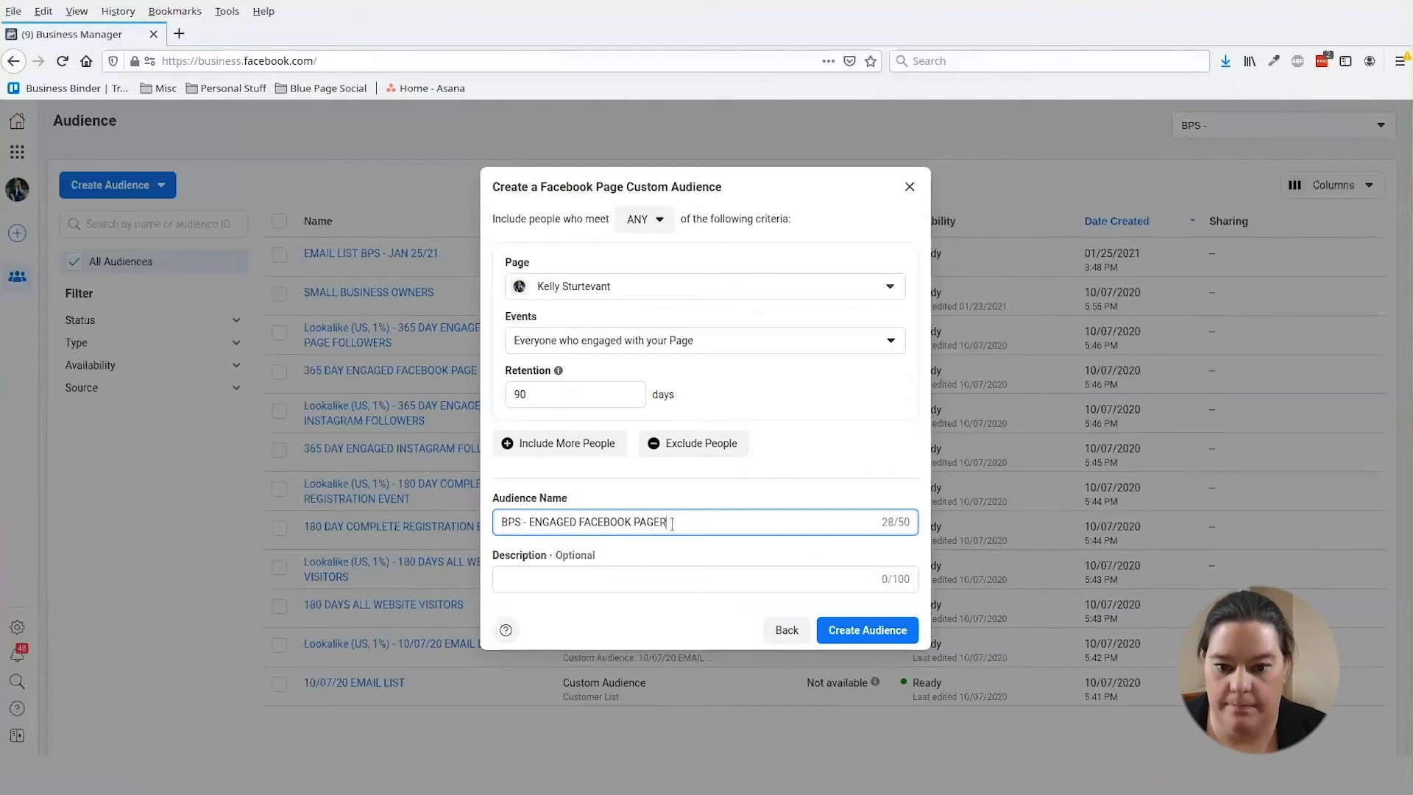
{"action": "key", "text": "BackSpace"}
{"action": "key", "text": "BackSpace"}
{"action": "key", "text": "BackSpace"}
{"action": "key", "text": "BackSpace"}
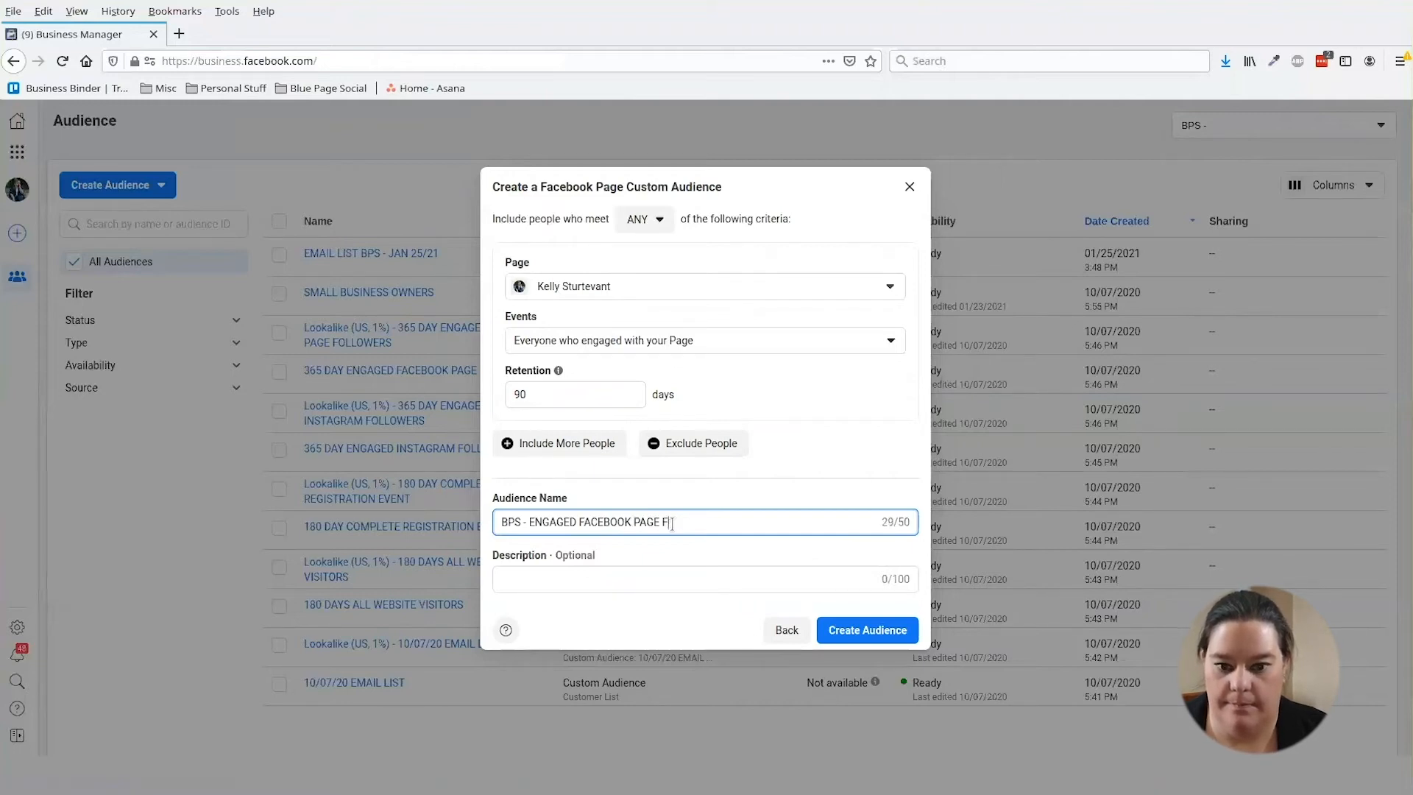
{"action": "type", "text": "USERS"}
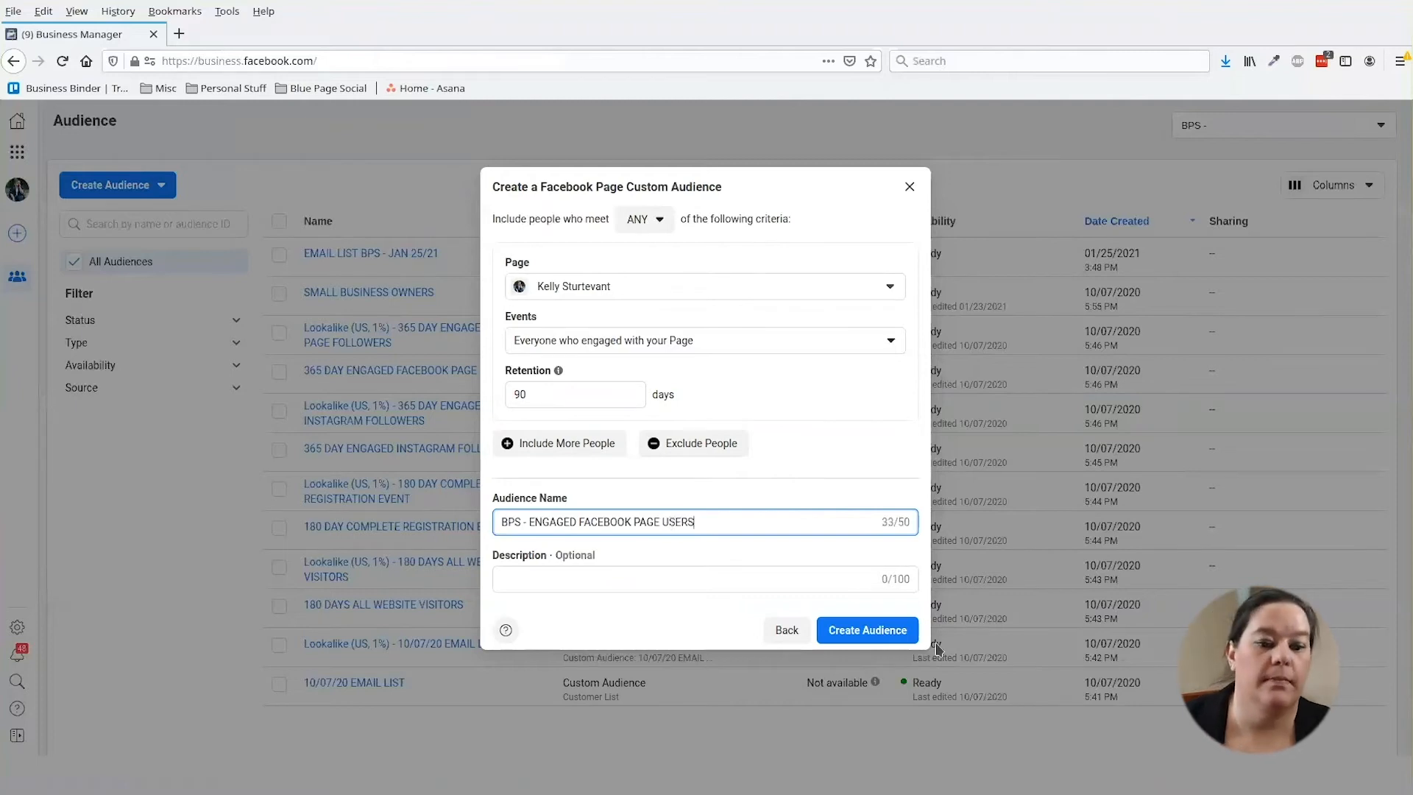
{"action": "left_click", "coordinate": [881, 637]}
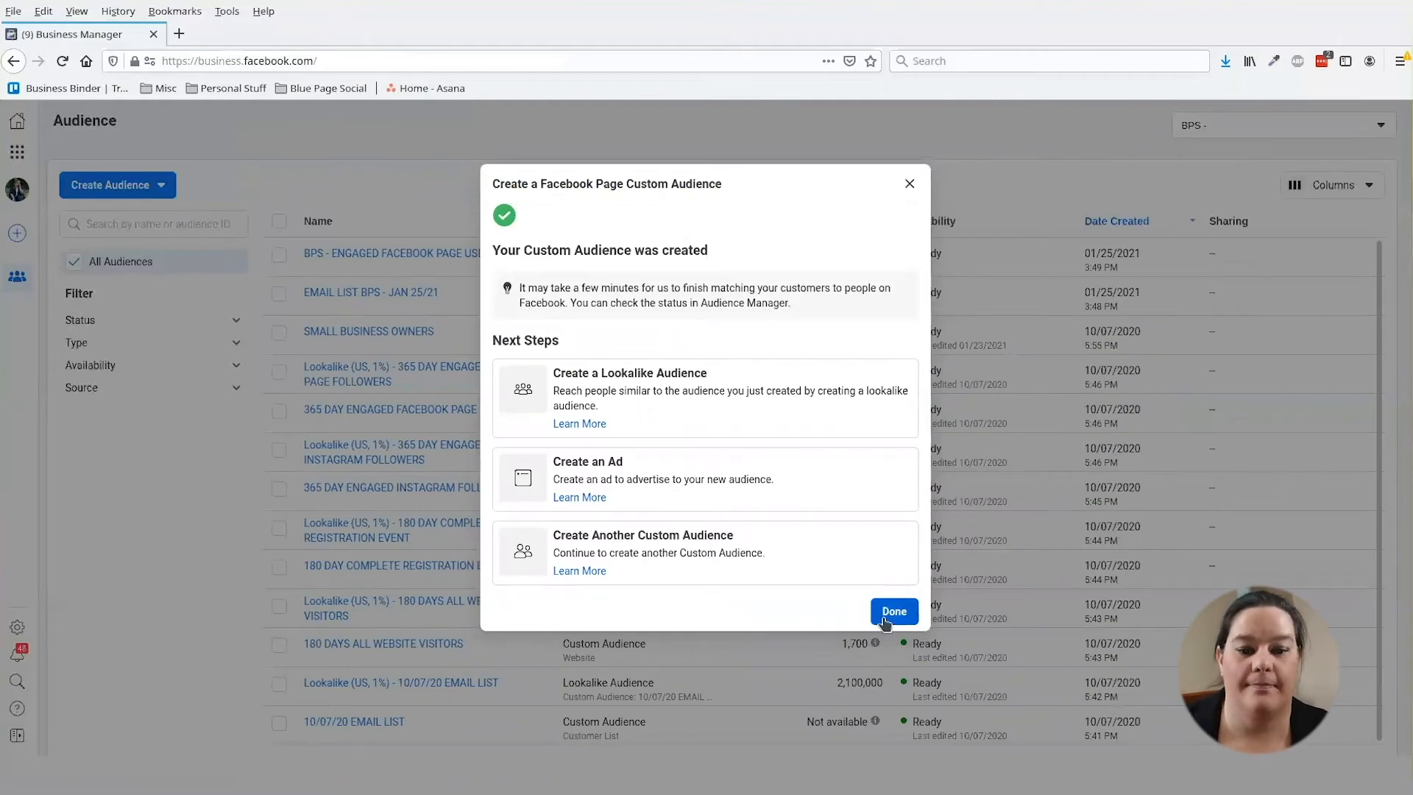
{"action": "left_click", "coordinate": [892, 611]}
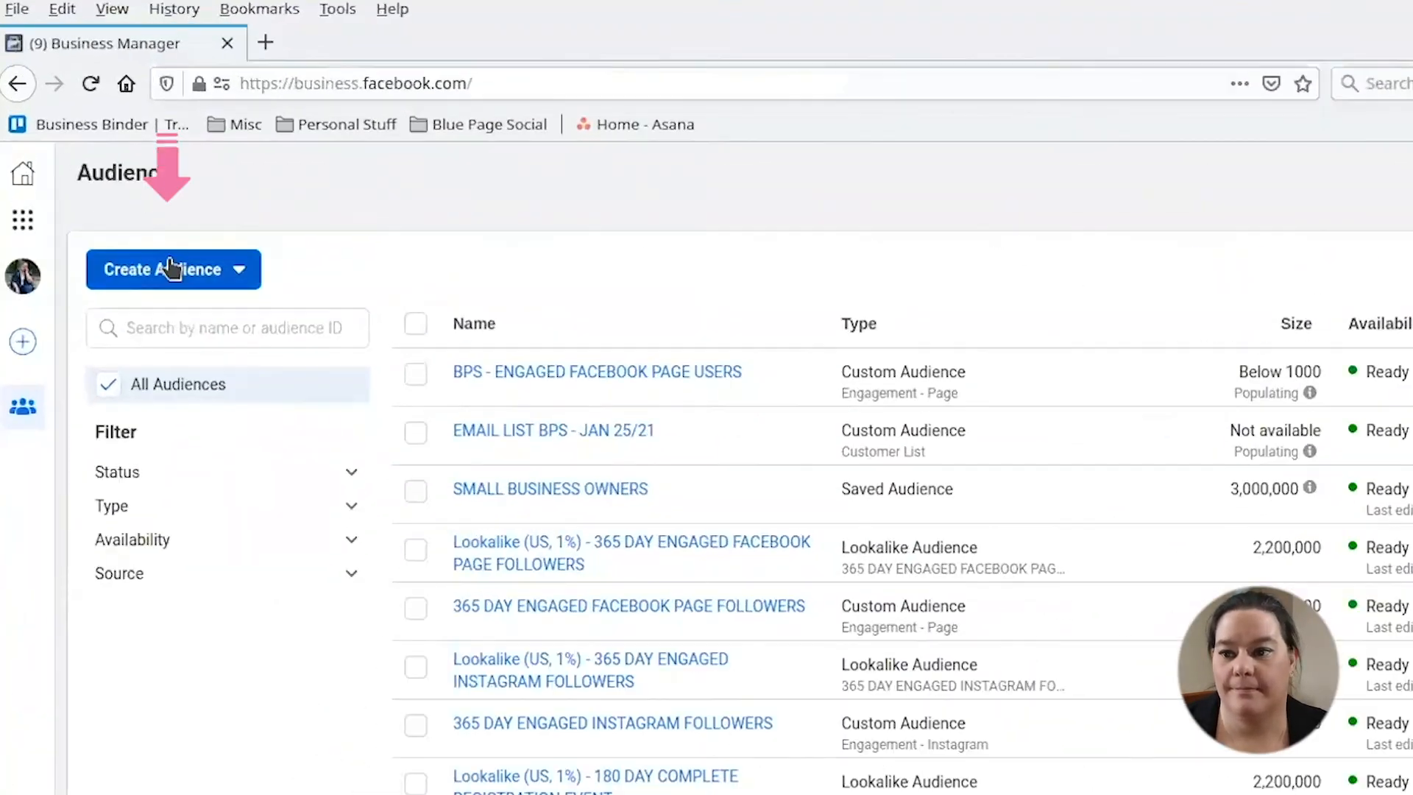
- Start another custom audience using Instagram account as its source
{"action": "left_click", "coordinate": [120, 183]}
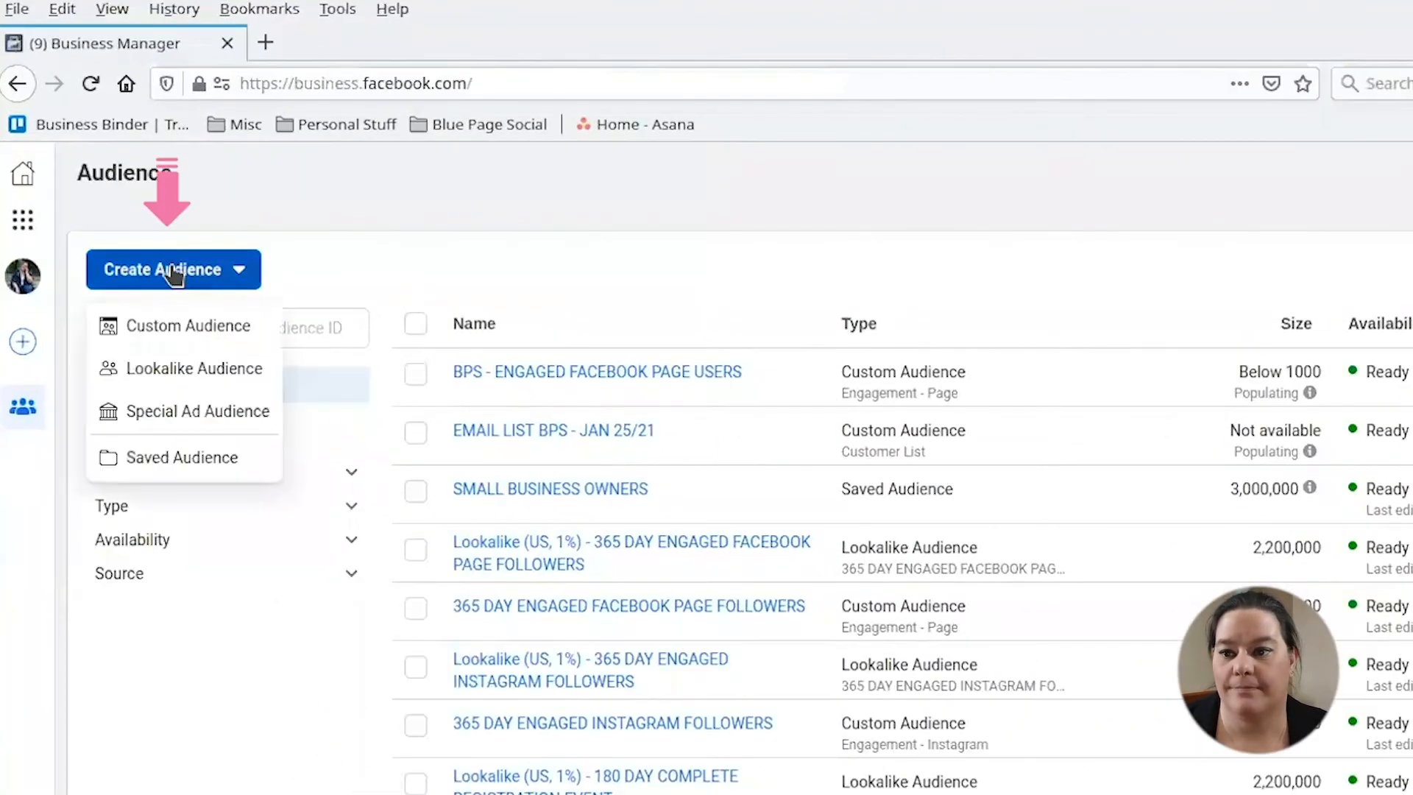
{"action": "left_click", "coordinate": [186, 343]}
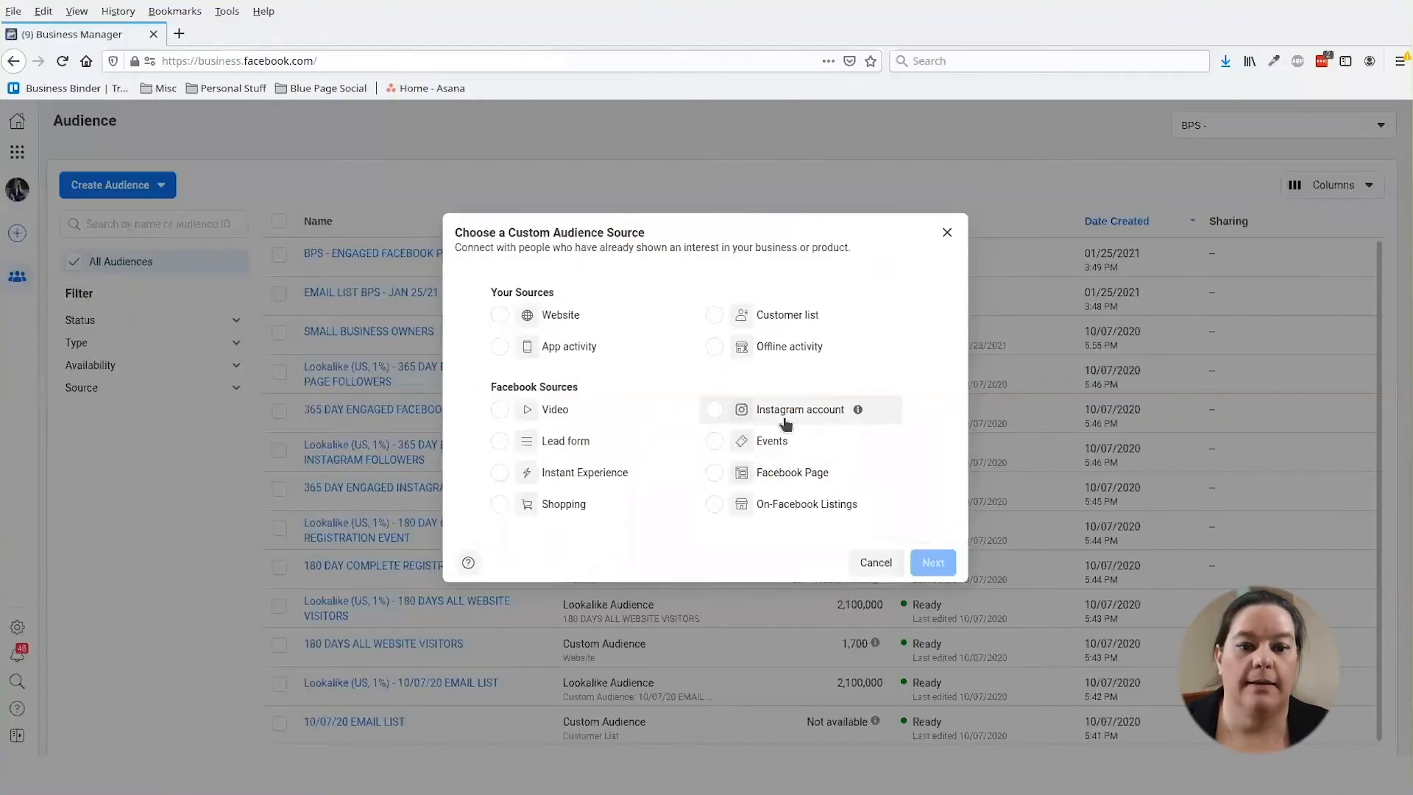
{"action": "left_click", "coordinate": [785, 412]}
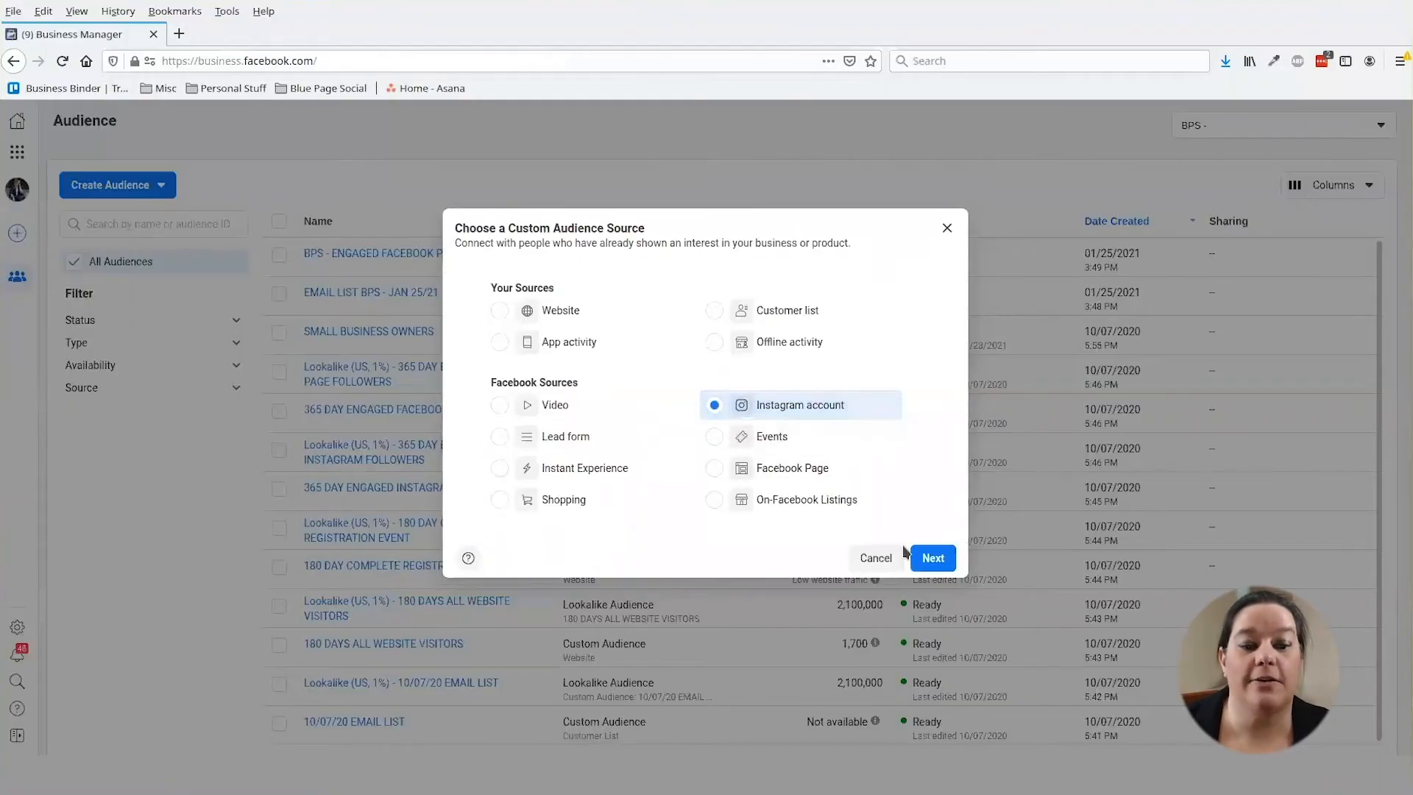
{"action": "left_click", "coordinate": [933, 558]}
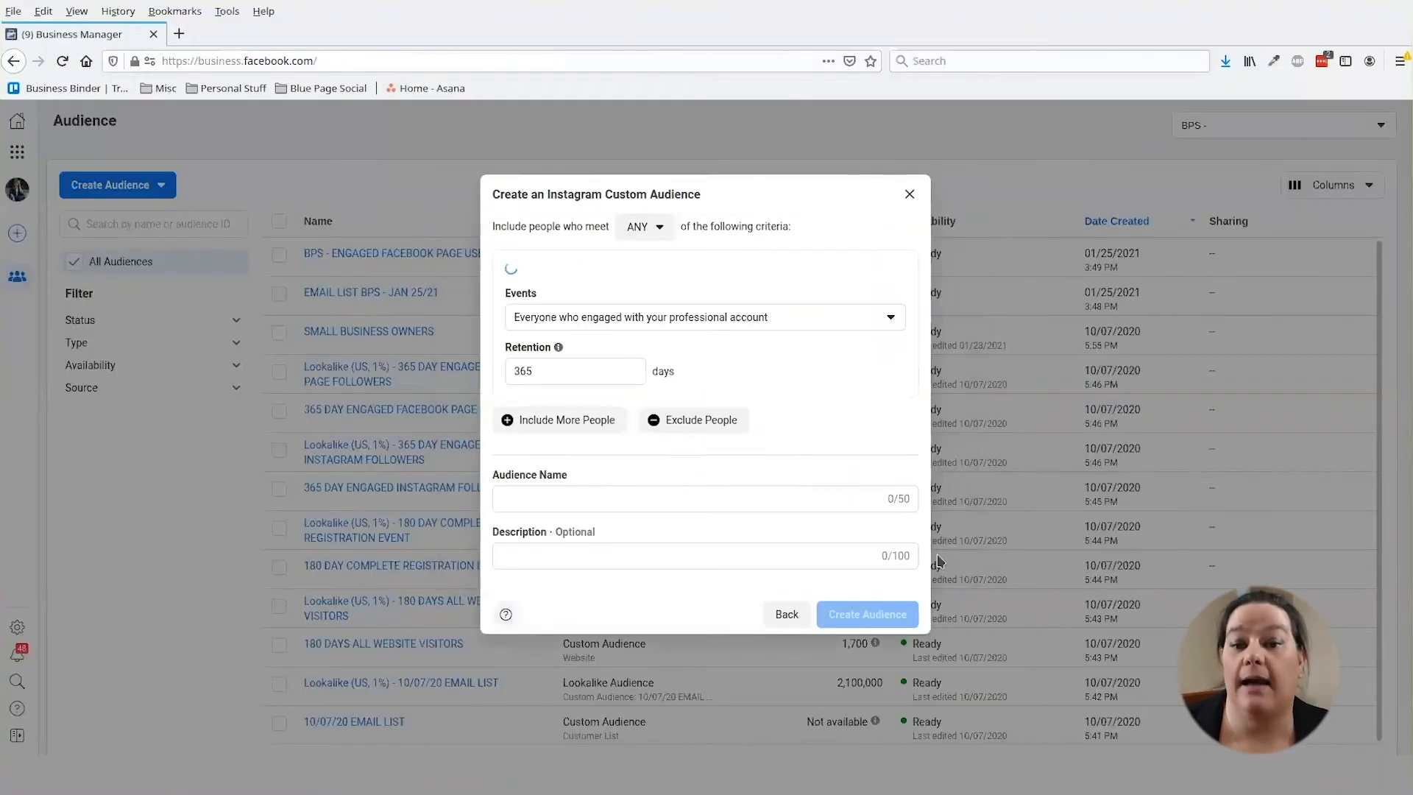
- Select the owner's personal-name Instagram account as the source, including everyone who engaged with the professional account and keeping the 365-day retention
{"action": "left_click", "coordinate": [591, 296]}
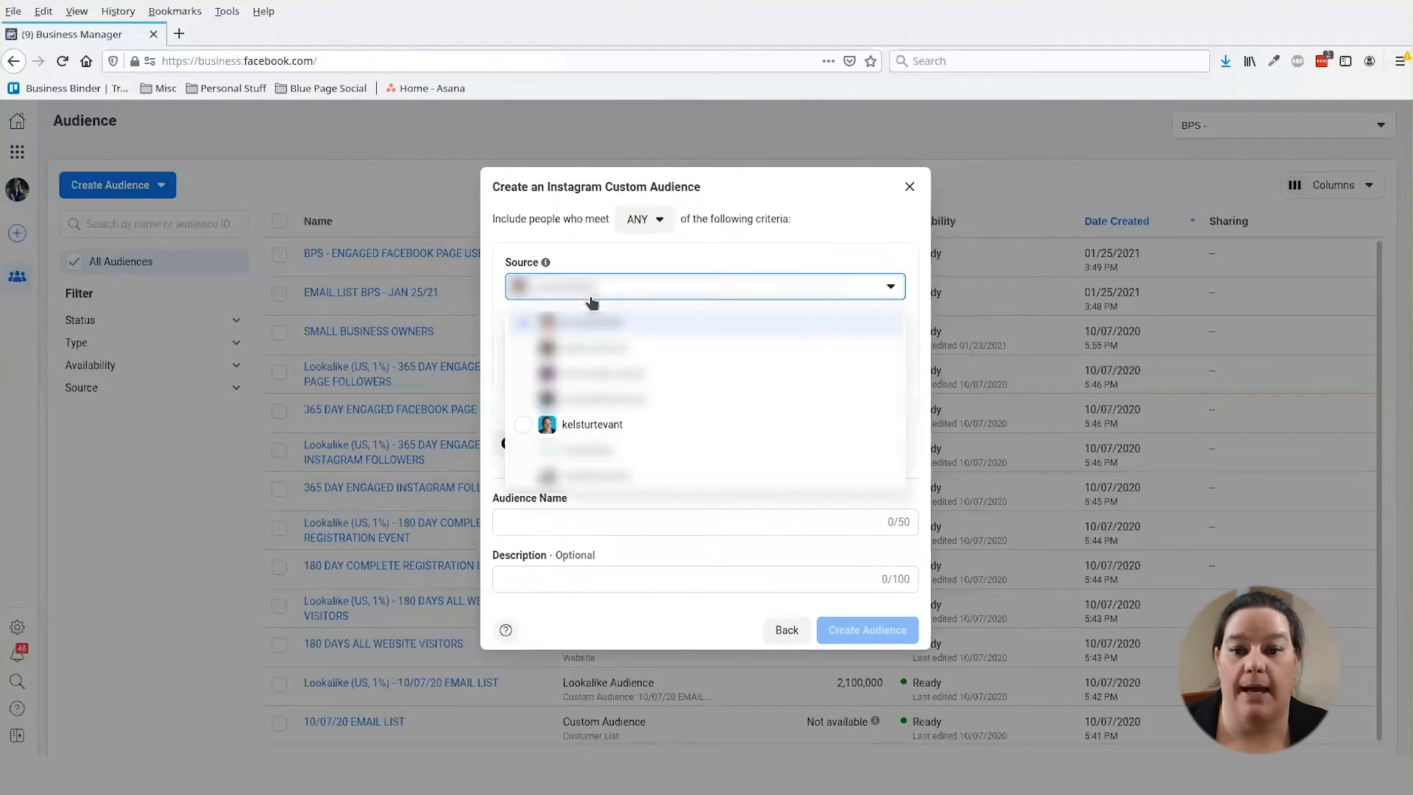
{"action": "left_click", "coordinate": [598, 423]}
{"action": "left_click", "coordinate": [600, 352]}
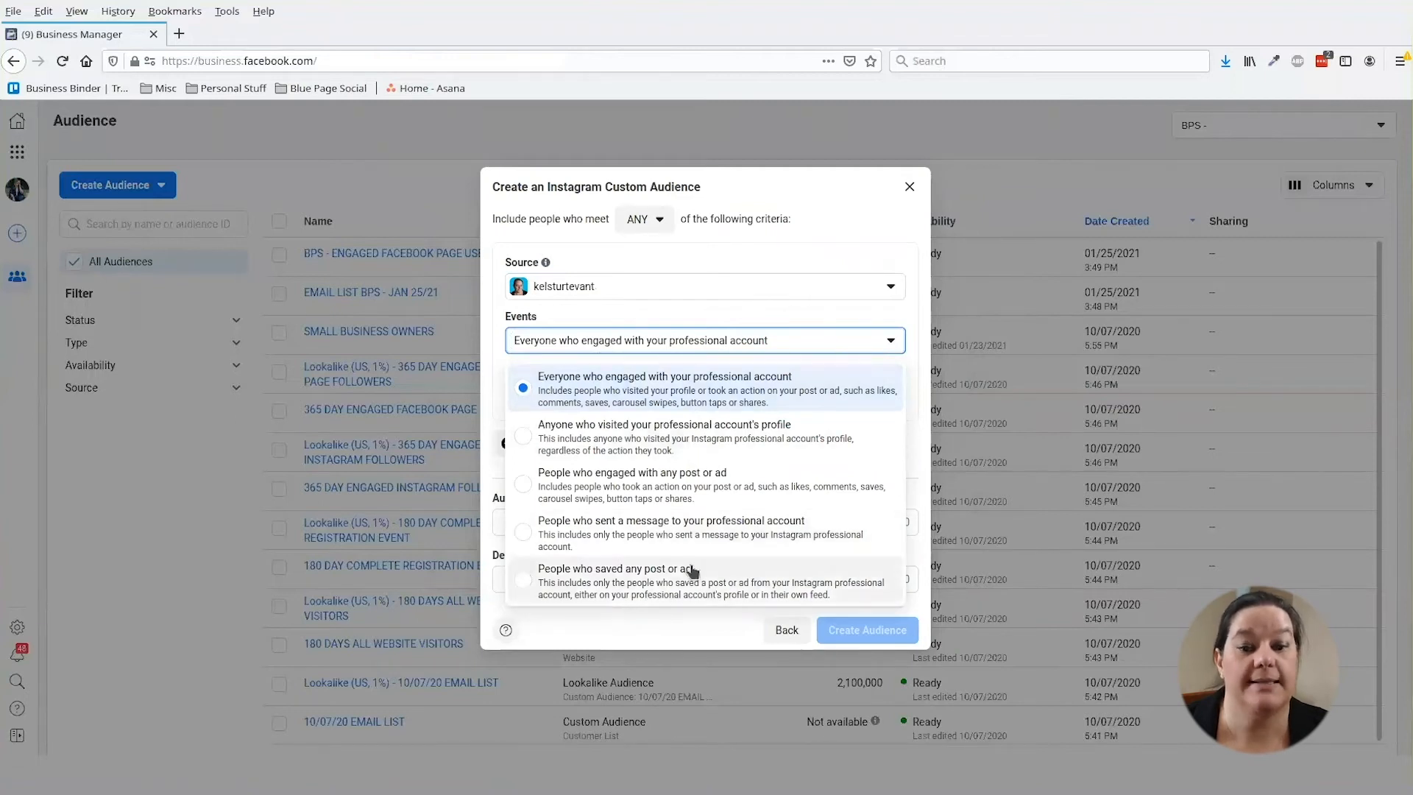
{"action": "left_click", "coordinate": [735, 321]}
{"action": "left_click", "coordinate": [614, 397]}
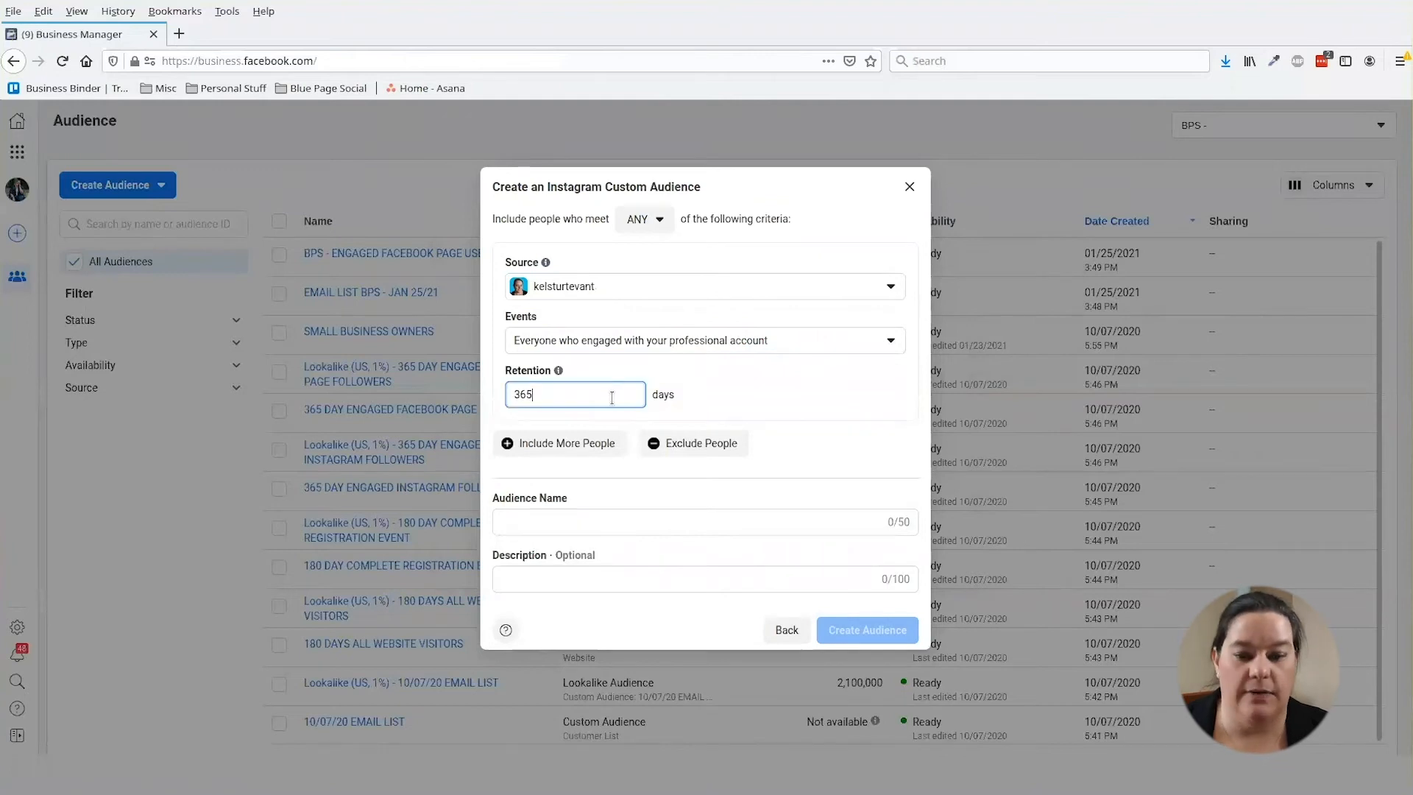
- Name the Instagram audience "BPS - INSTAGRAM PAGE ENGAGED FOLLOWERS", create it, and close the creation dialog
{"action": "left_click", "coordinate": [586, 518]}
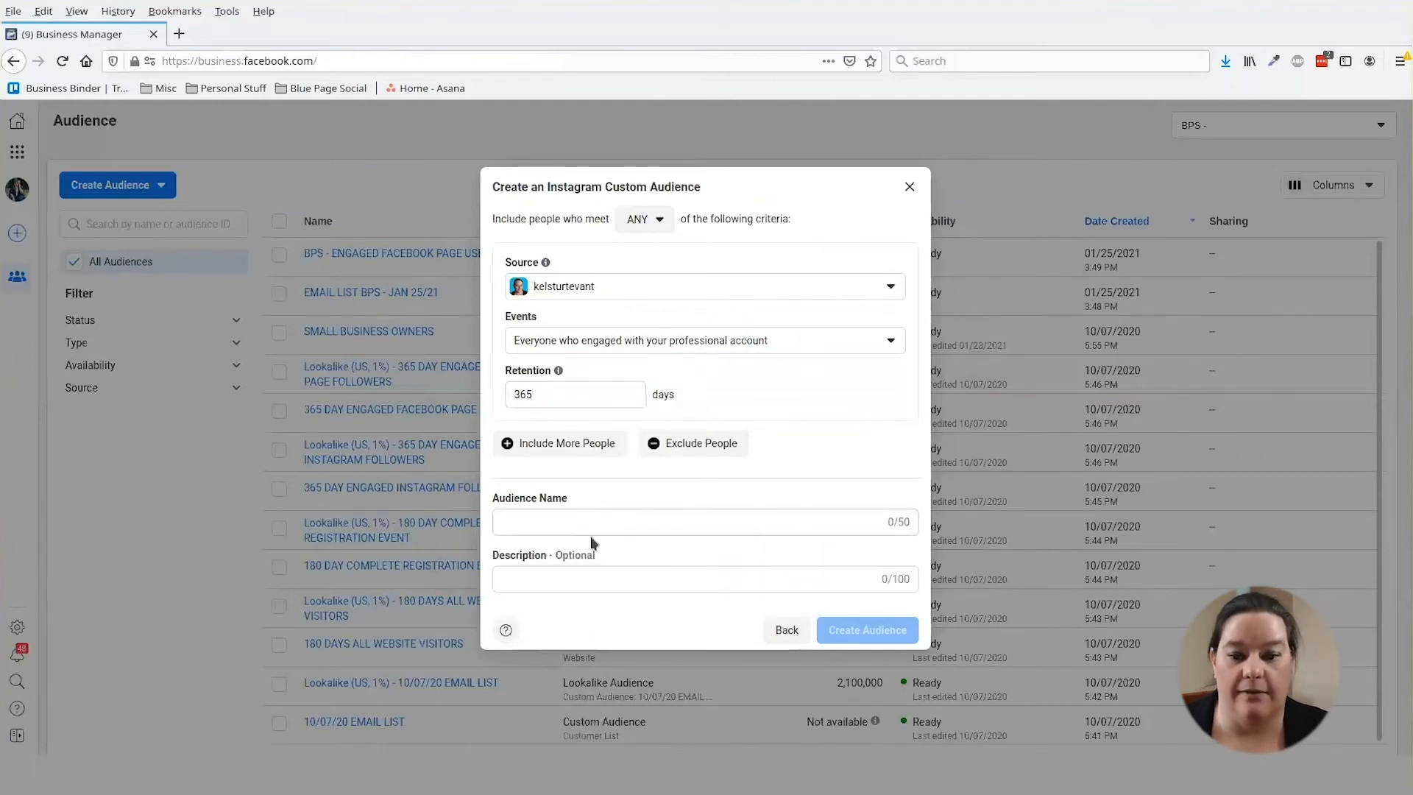
{"action": "type", "text": "BPS"}
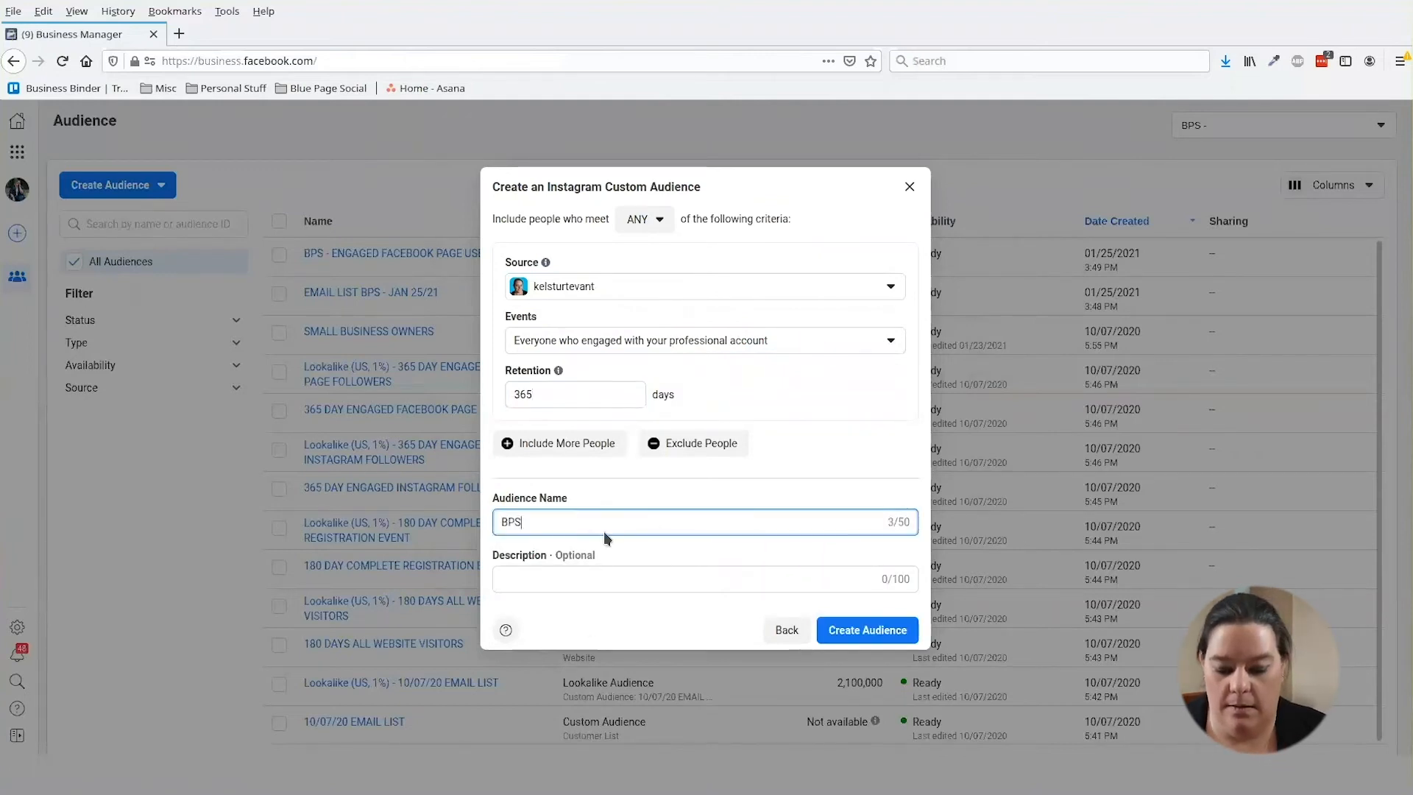
{"action": "type", "text": " - INST"}
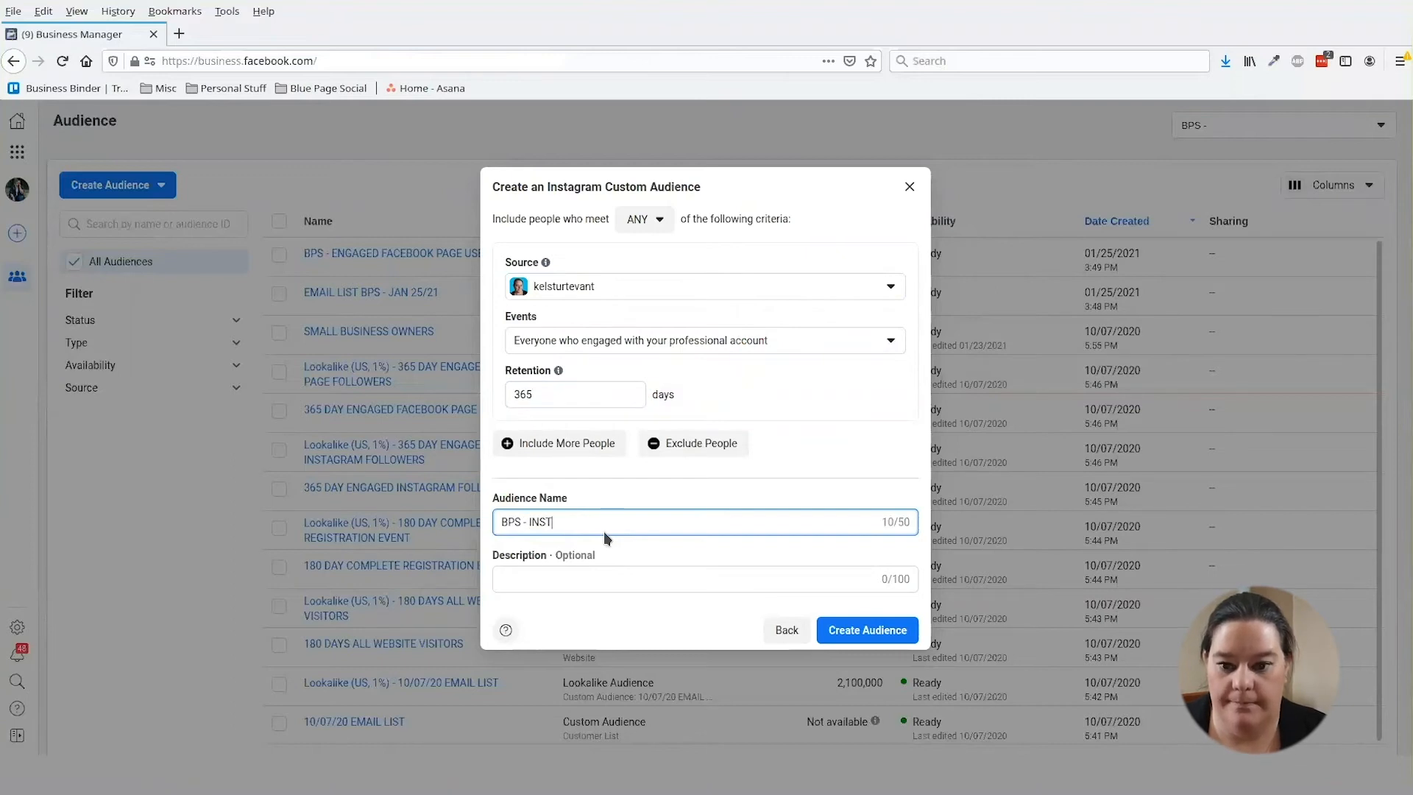
{"action": "type", "text": "AGRAM PA"}
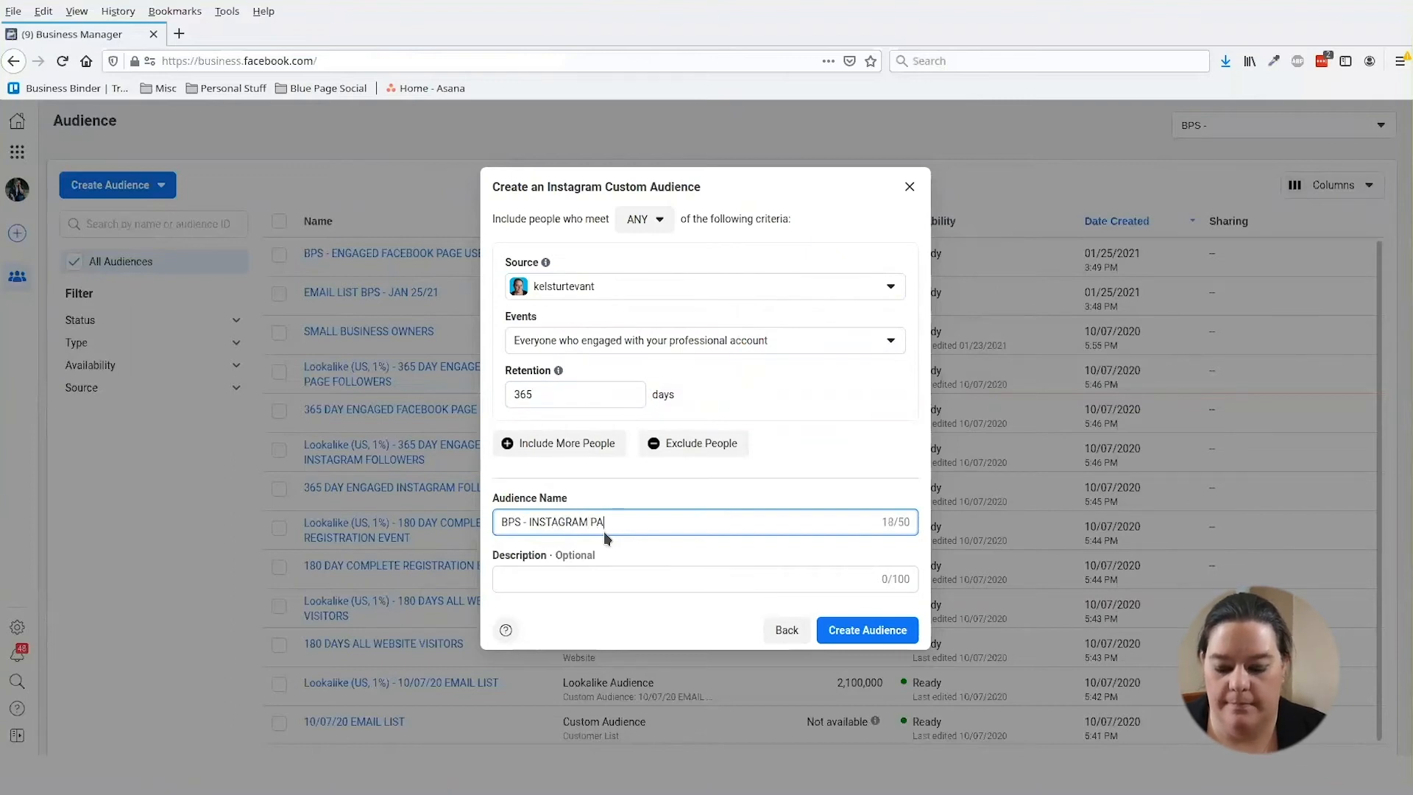
{"action": "type", "text": "GE ENGAGED FOLLOWERS"}
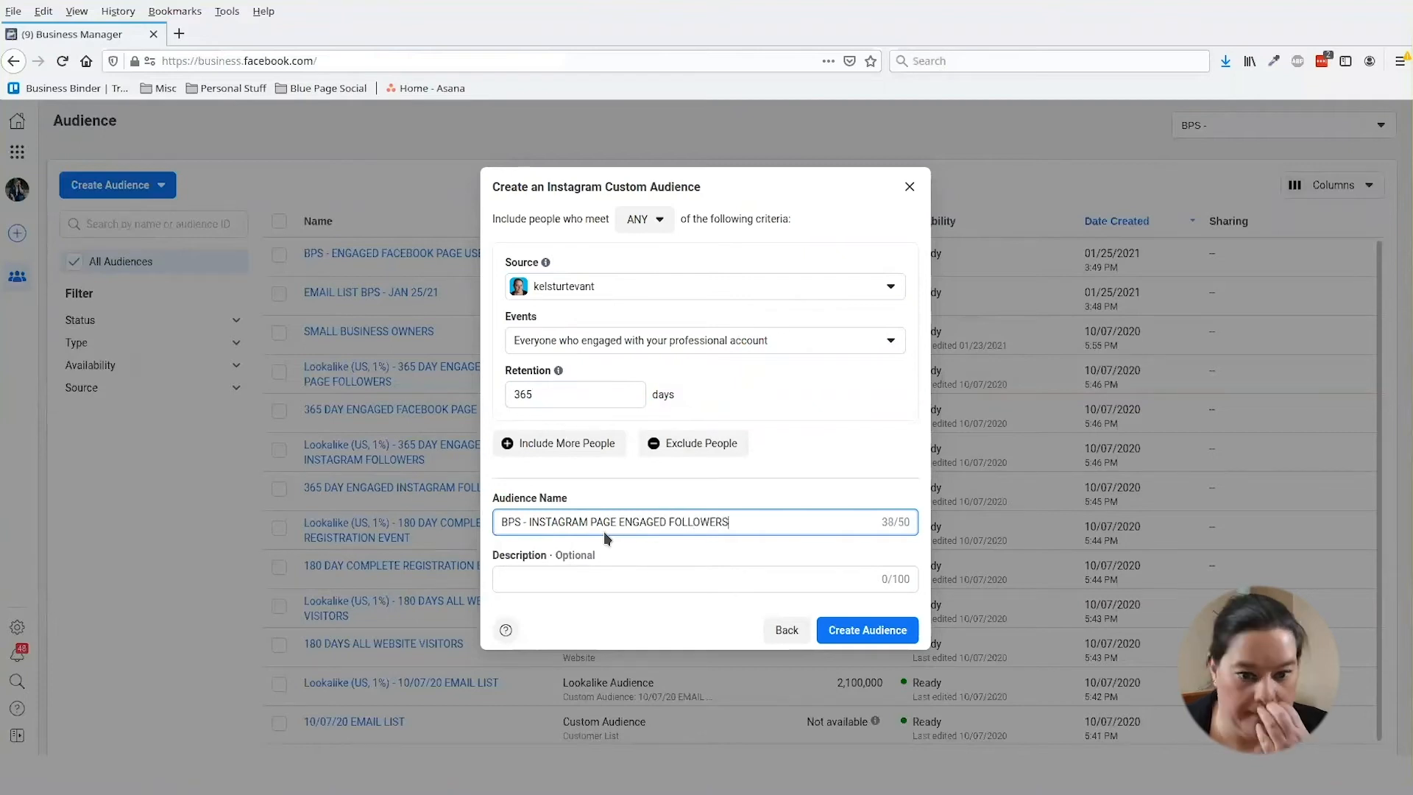
{"action": "left_click", "coordinate": [835, 637]}
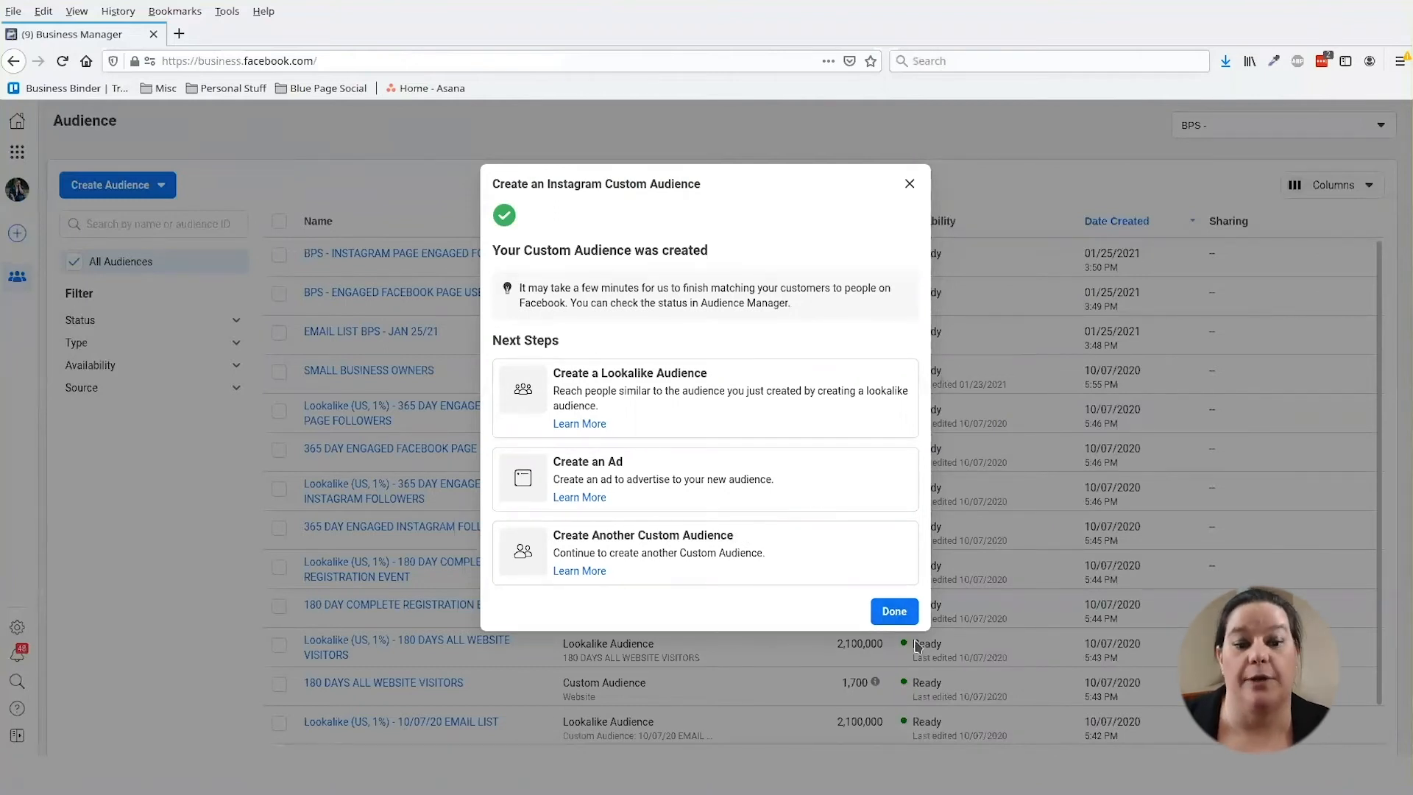
{"action": "left_click", "coordinate": [894, 611]}
- Start another custom audience using Website as its source
{"action": "left_click", "coordinate": [93, 190]}
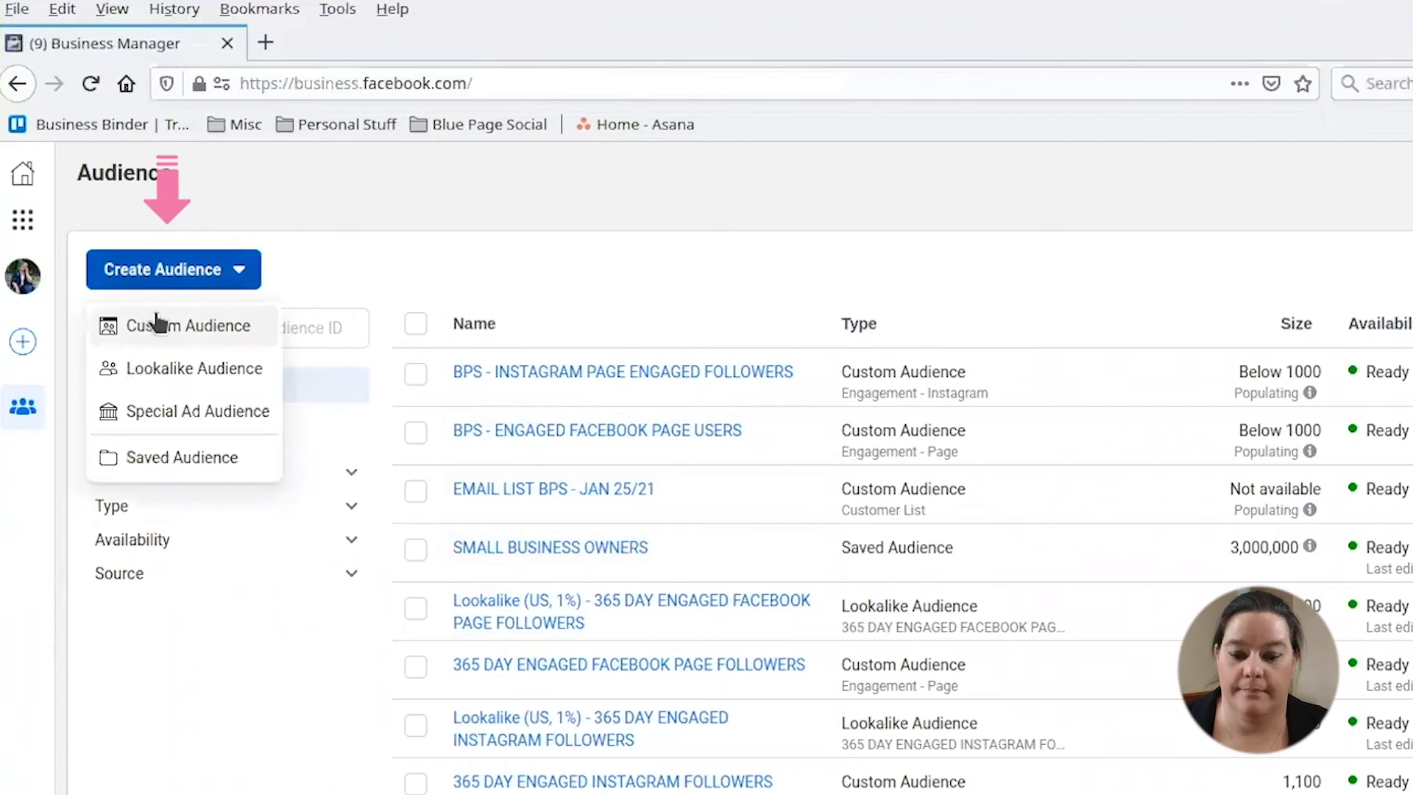
{"action": "left_click", "coordinate": [155, 324]}
{"action": "left_click", "coordinate": [545, 315]}
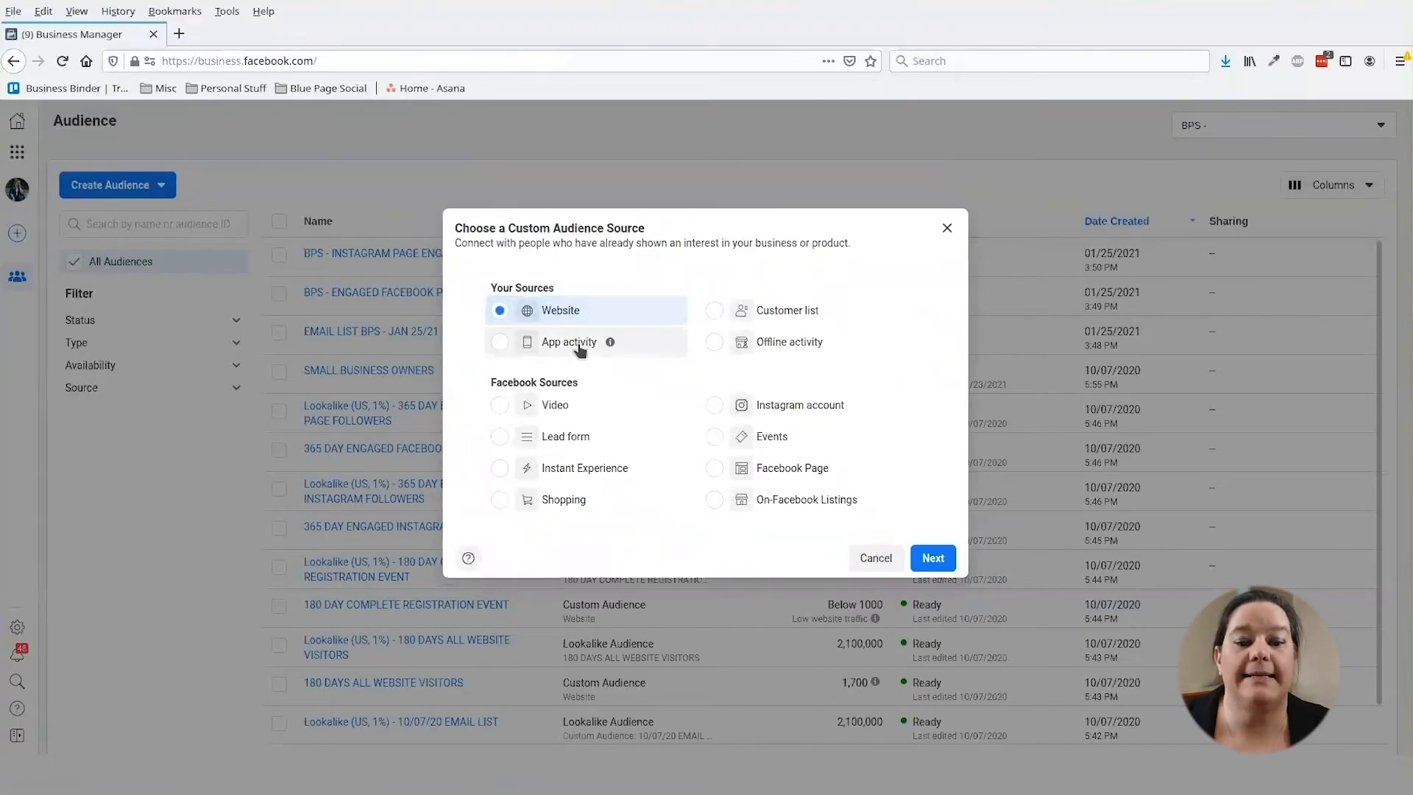
{"action": "left_click", "coordinate": [934, 556]}
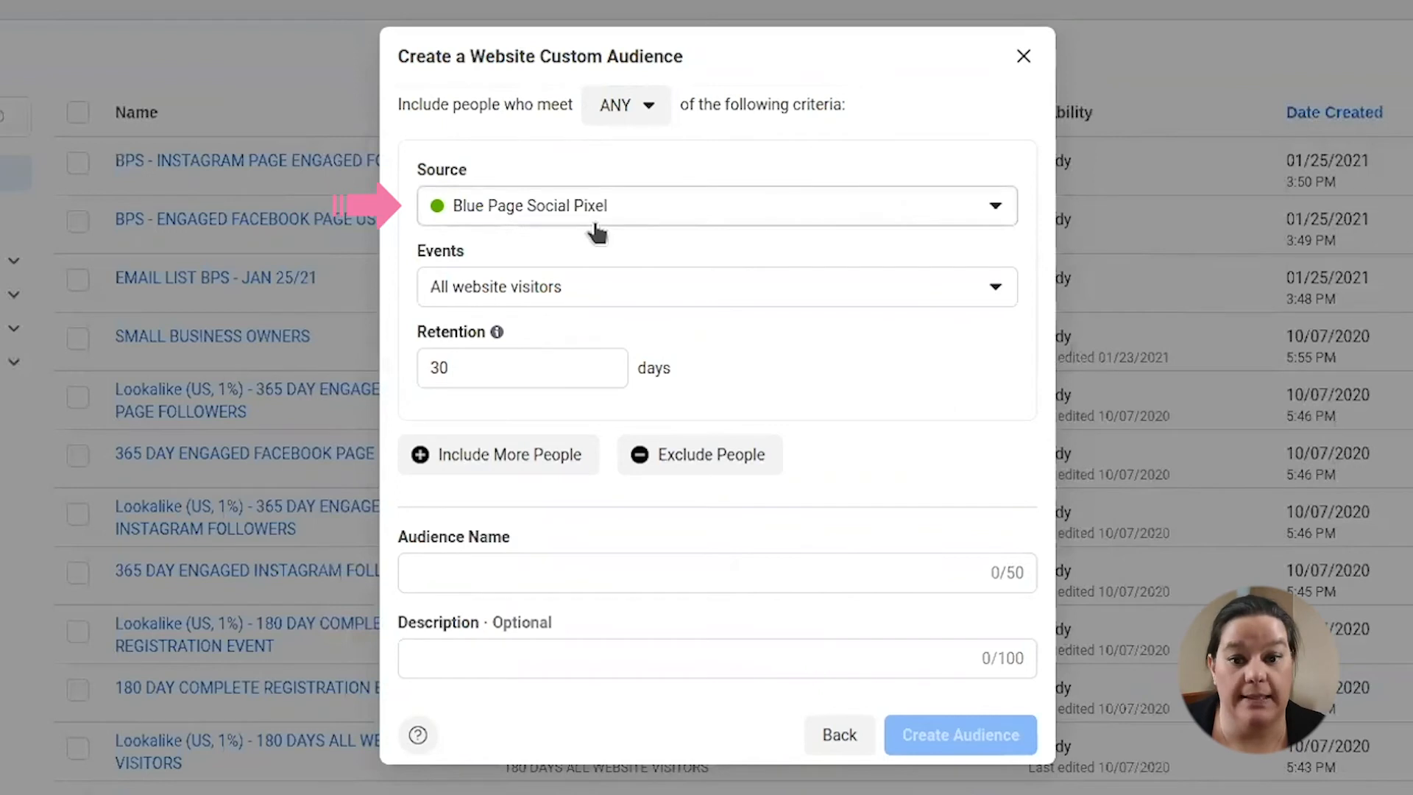
- Include all website visitors in the website audience and set its retention period to 90 days
{"action": "left_click", "coordinate": [615, 287]}
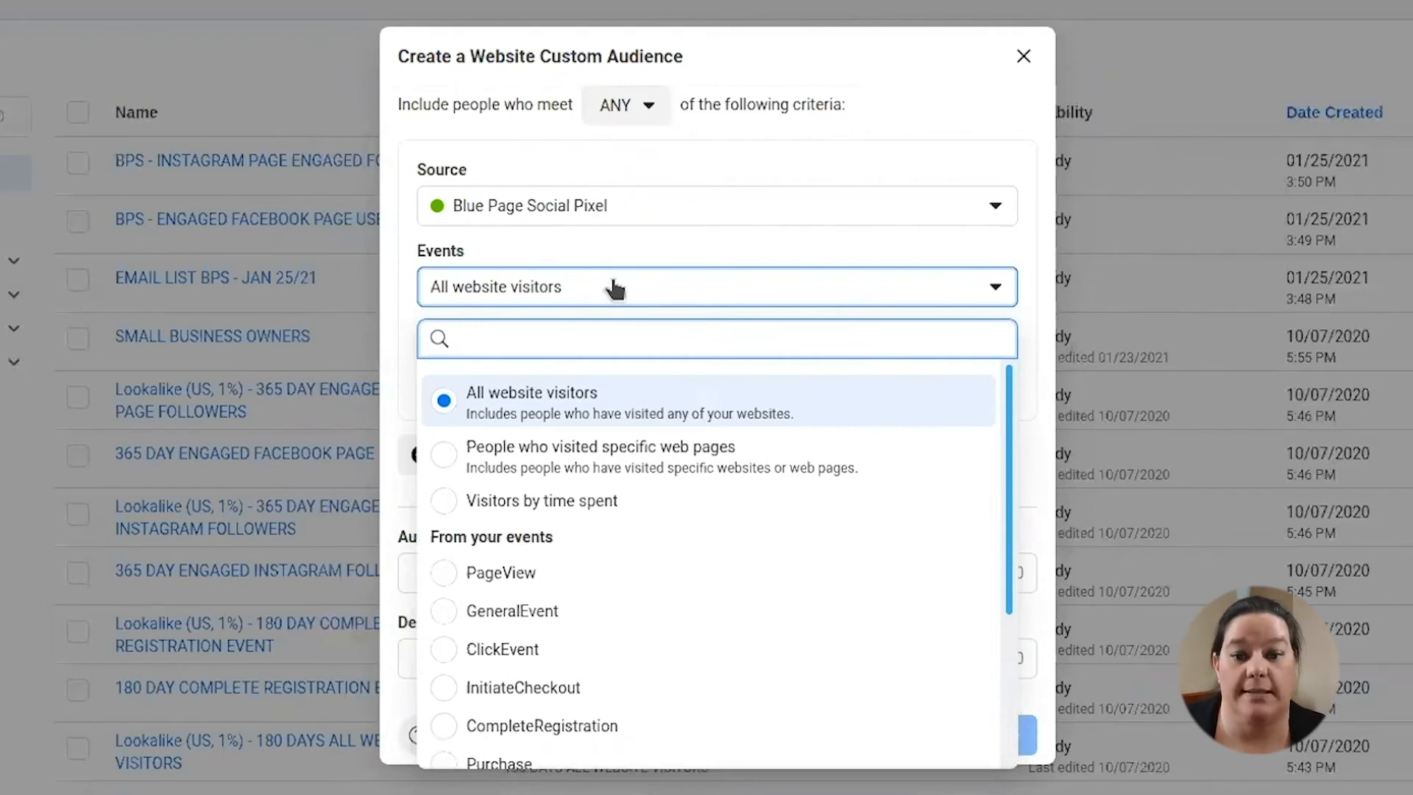
{"action": "left_click", "coordinate": [660, 420]}
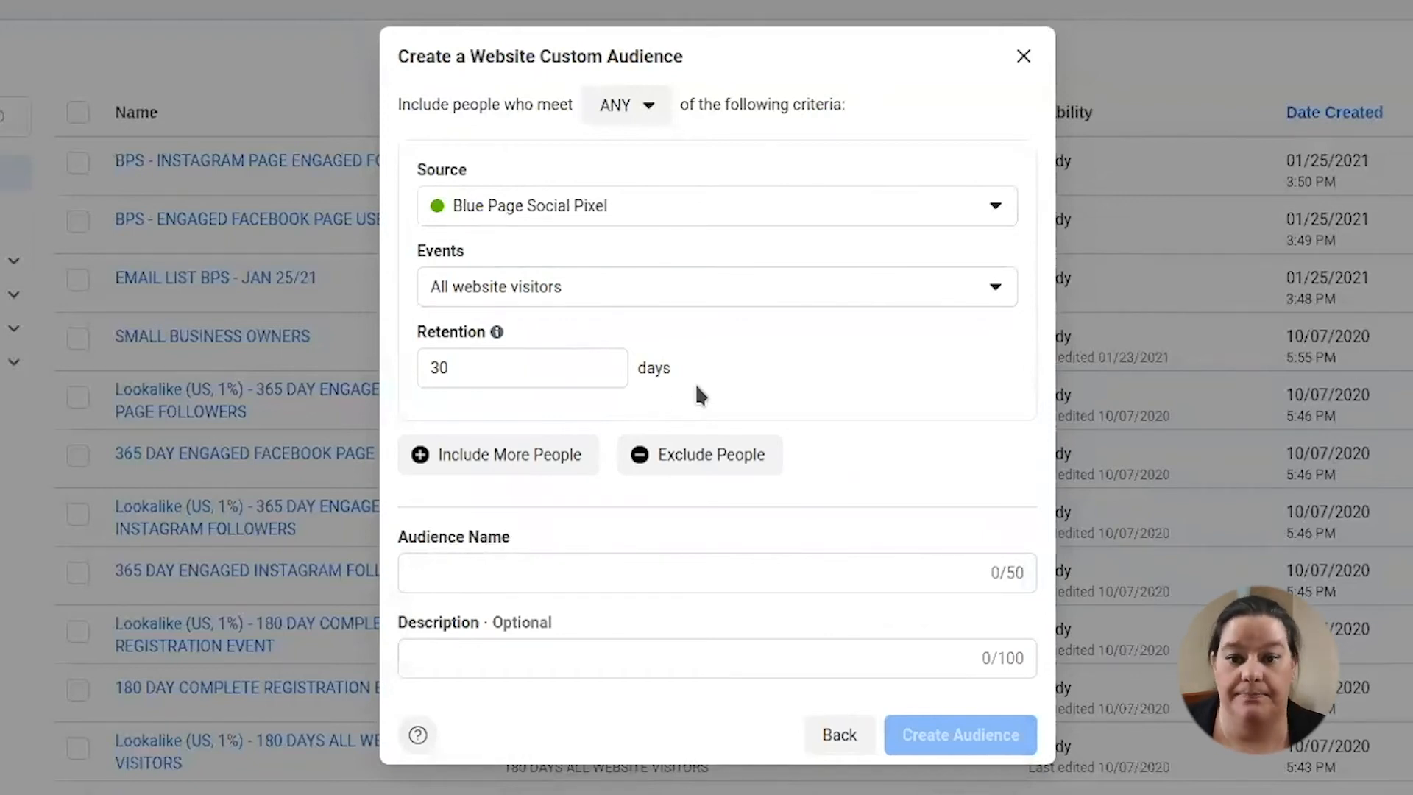
{"action": "mouse_move", "coordinate": [496, 333]}
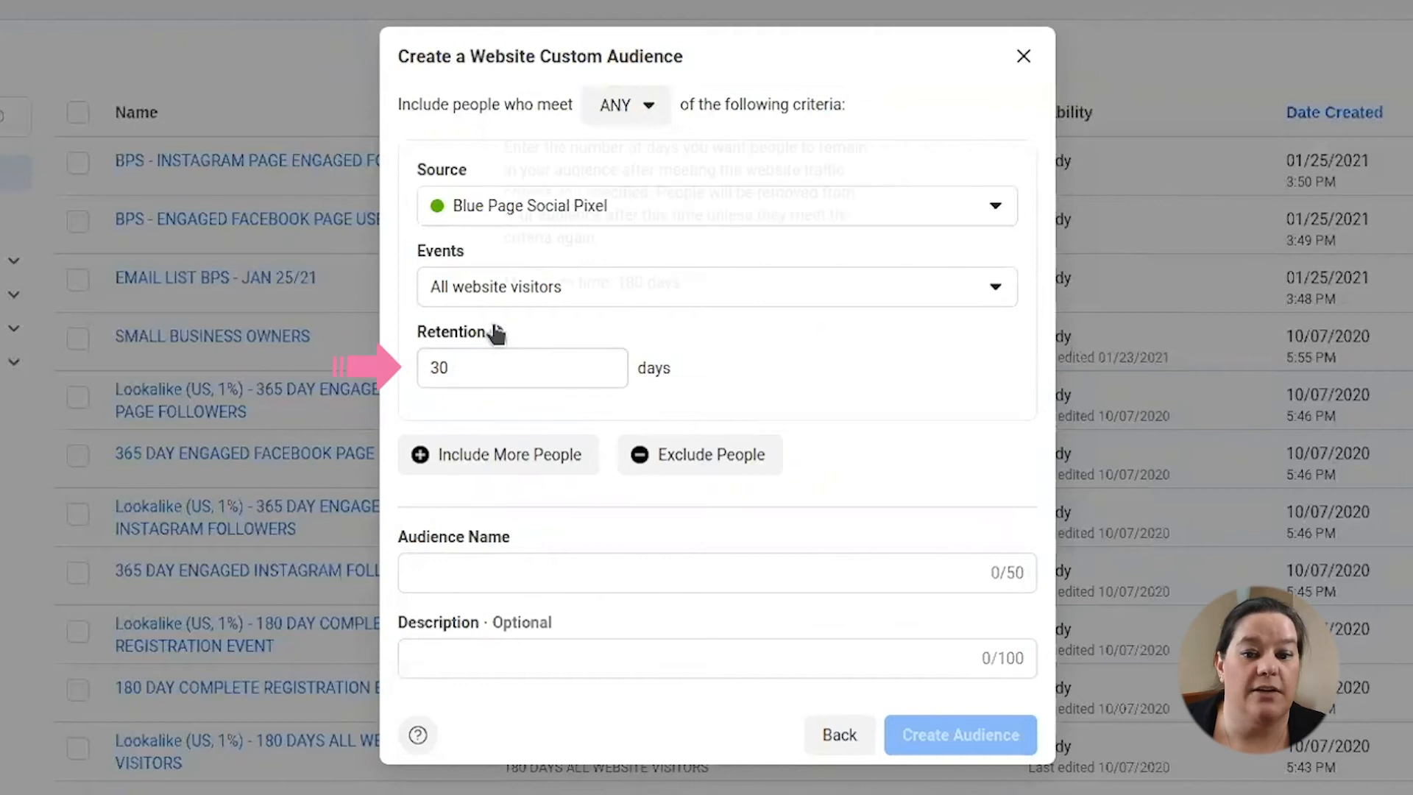
{"action": "left_click", "coordinate": [518, 384]}
{"action": "key", "text": "BackSpace"}
{"action": "key", "text": "BackSpace"}
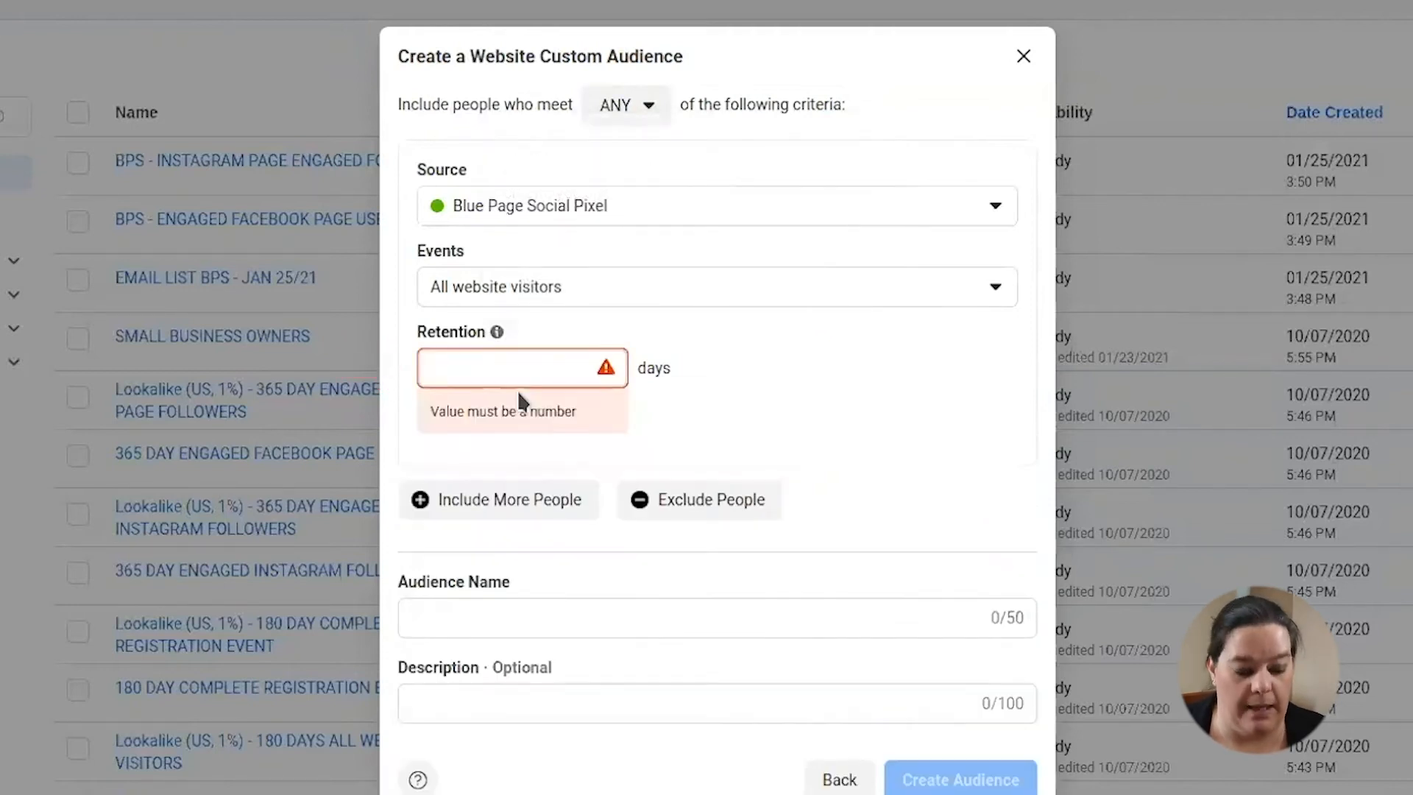
{"action": "type", "text": "90"}
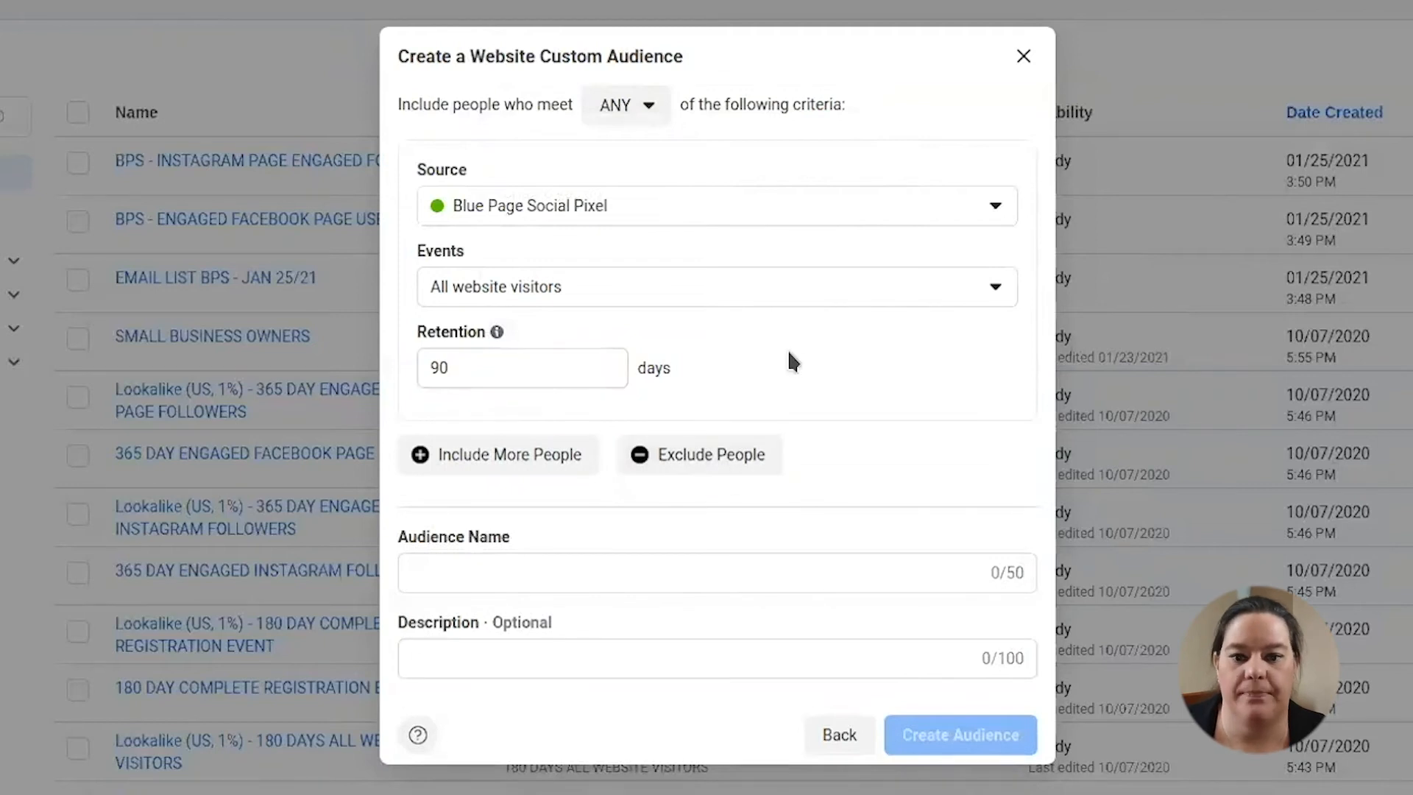
- Name the website audience "BLUE PAGE SOCIAL ALL WEBSITE VISITORS"
{"action": "left_click", "coordinate": [607, 568]}
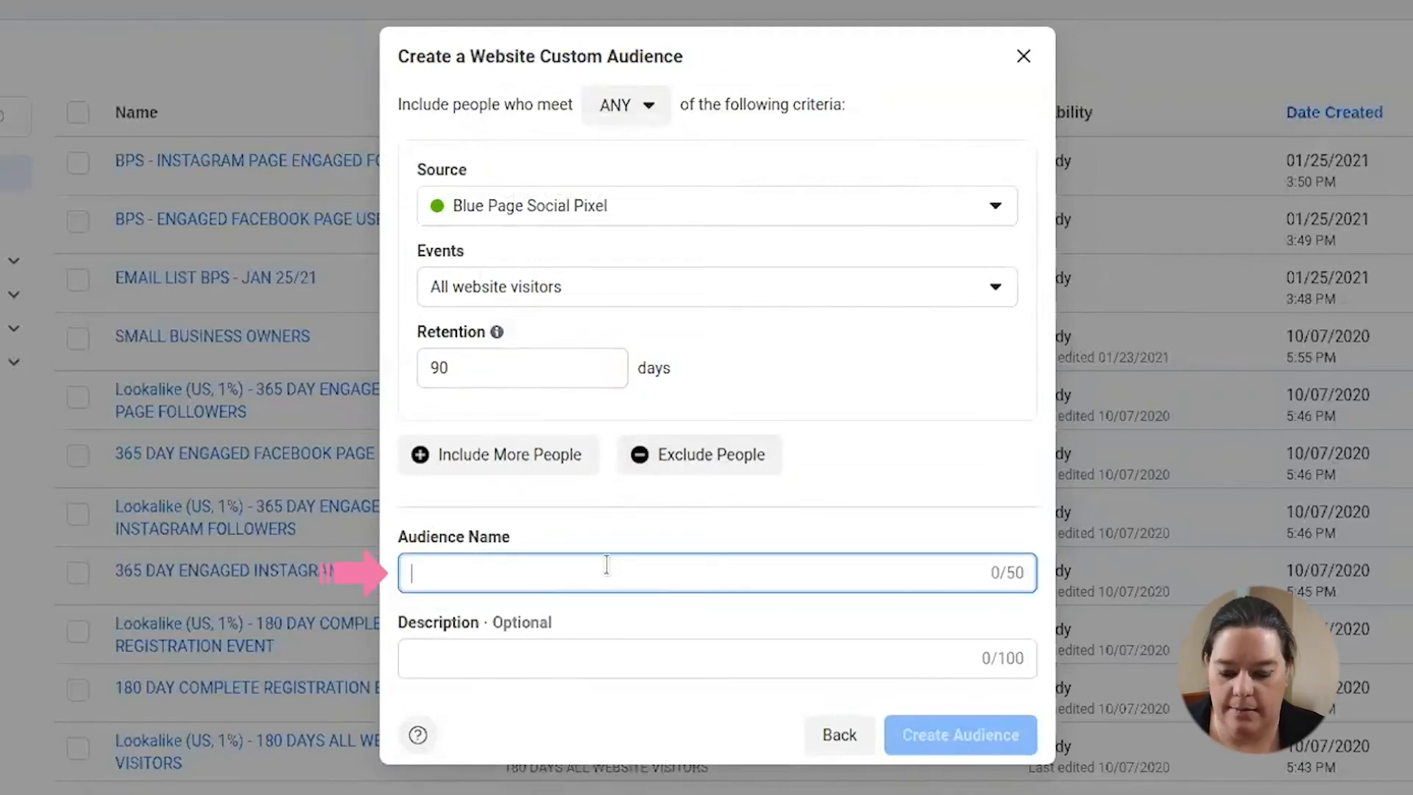
{"action": "type", "text": "BLUE PAGE SOCIALC"}
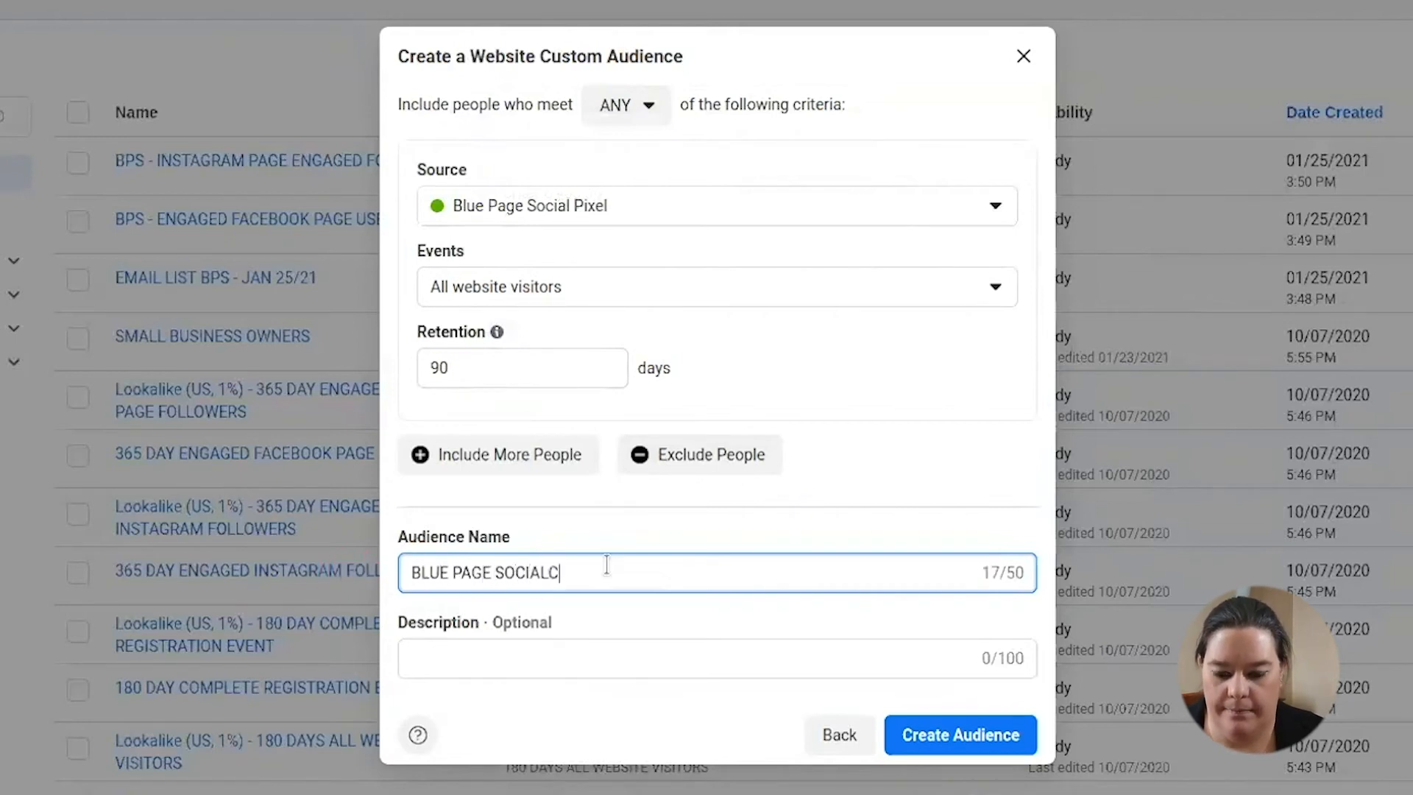
{"action": "key", "text": "BackSpace"}
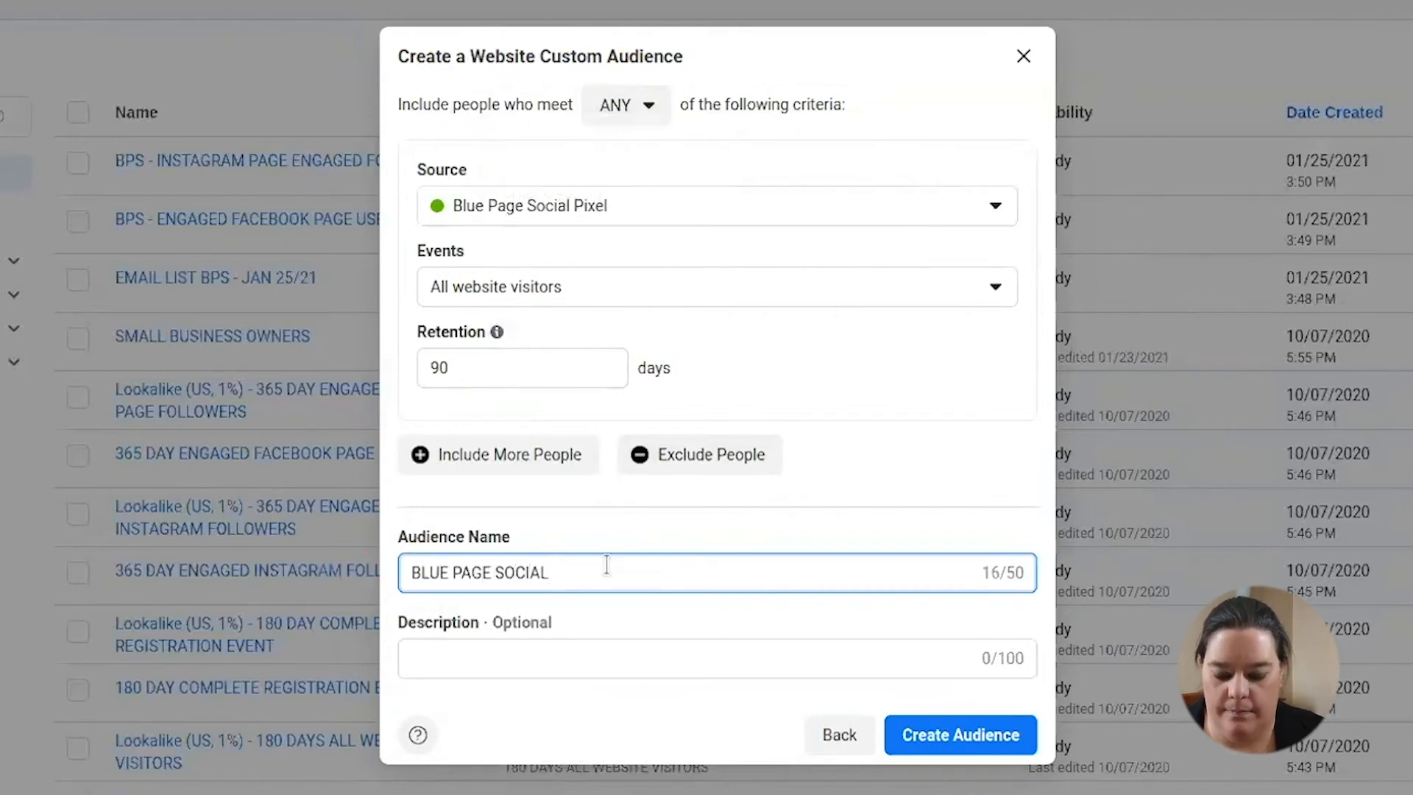
{"action": "type", "text": "ALL WEBSITE VISIOT"}
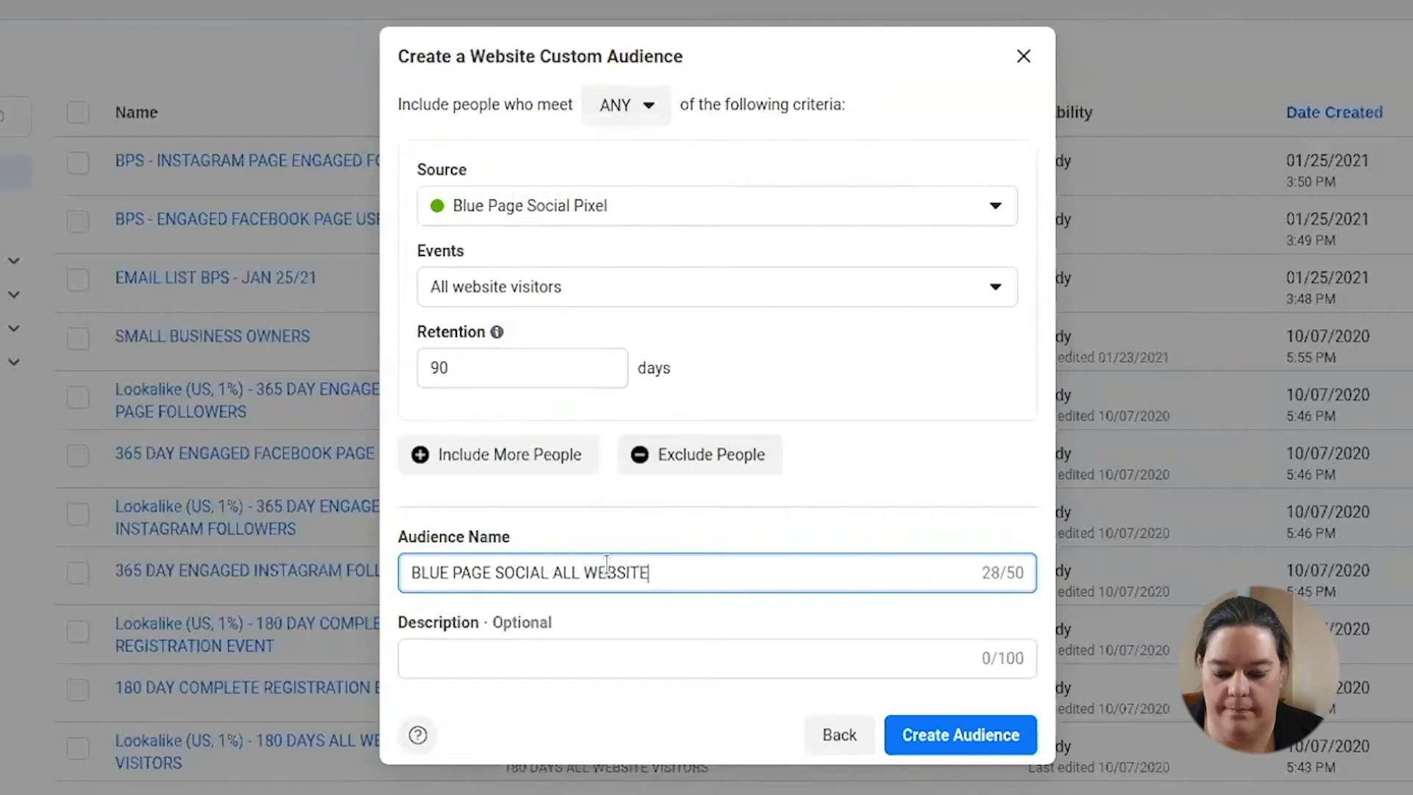
{"action": "key", "text": "BackSpace"}
{"action": "key", "text": "BackSpace"}
{"action": "type", "text": "TORS"}
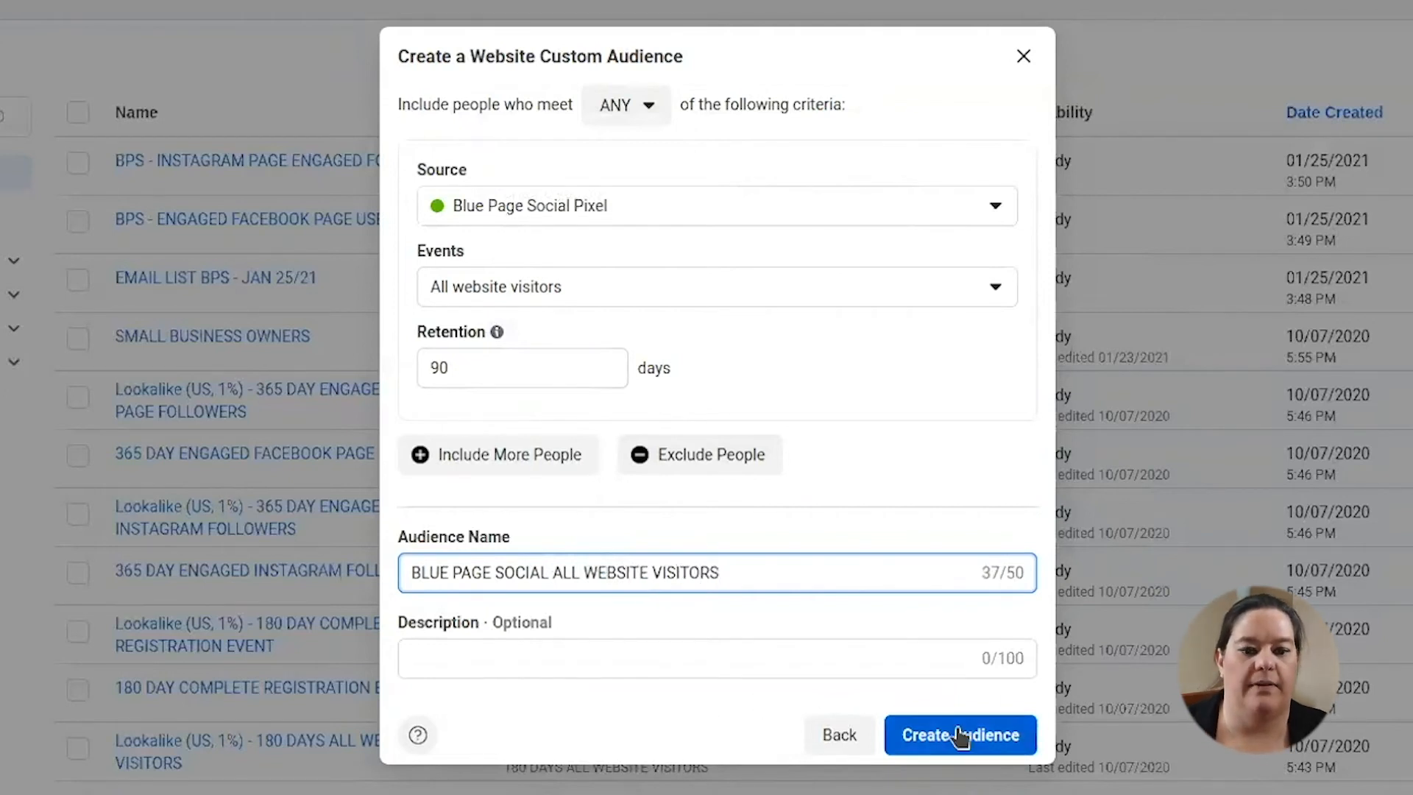
- Create the all-website-visitors audience and close the creation dialog
{"action": "left_click", "coordinate": [919, 734]}
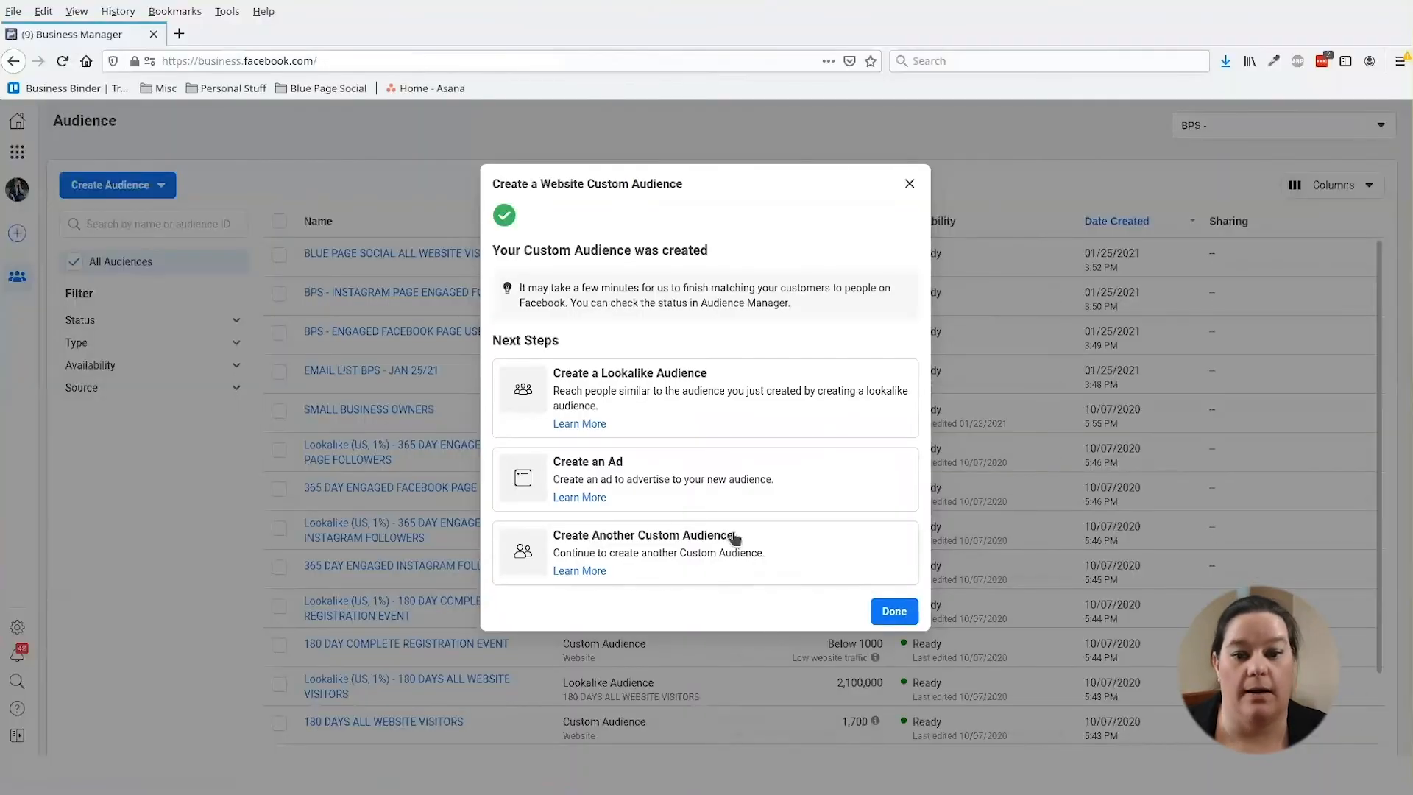
{"action": "left_click", "coordinate": [894, 611]}
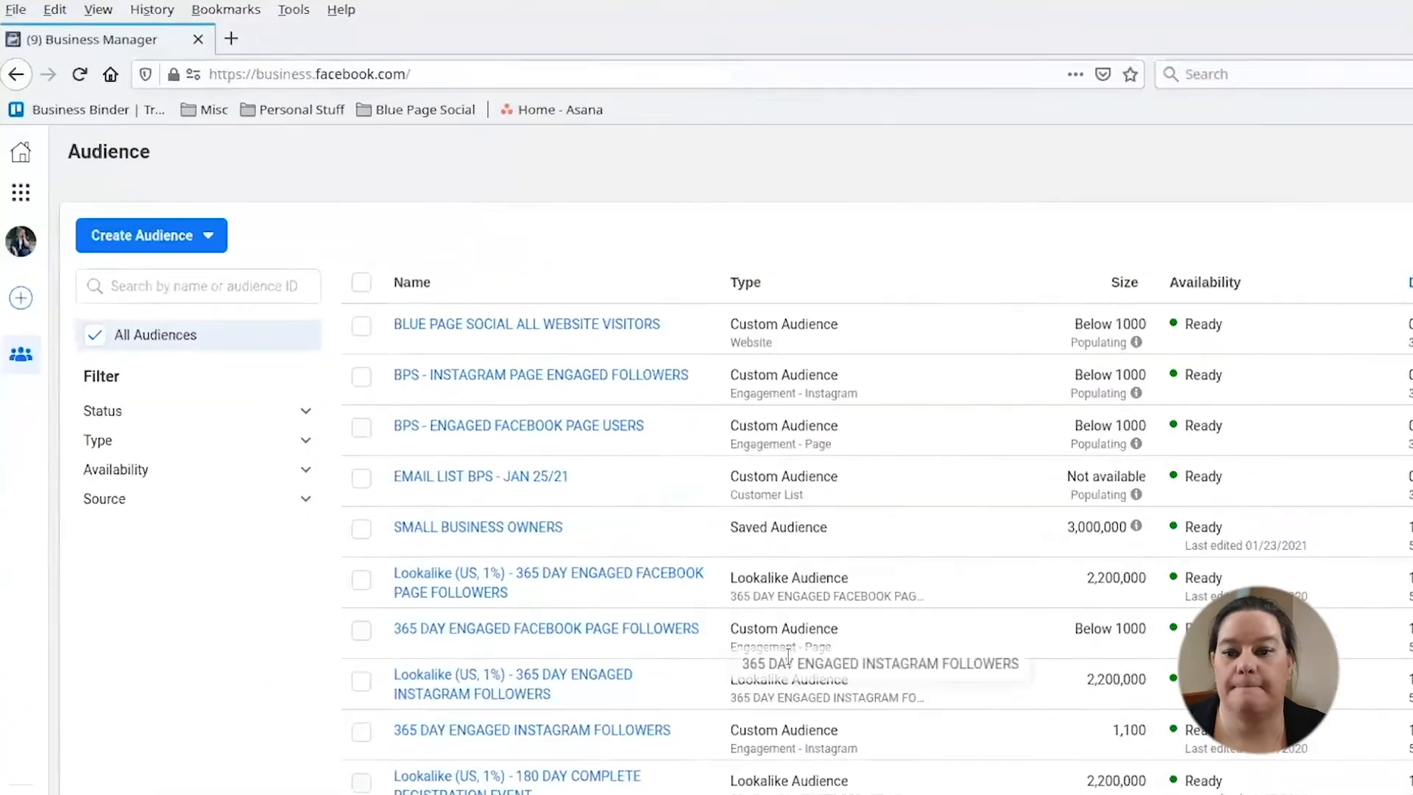
- Start another custom audience with Website as its source and set its event to CompleteRegistration
{"action": "left_click", "coordinate": [111, 185]}
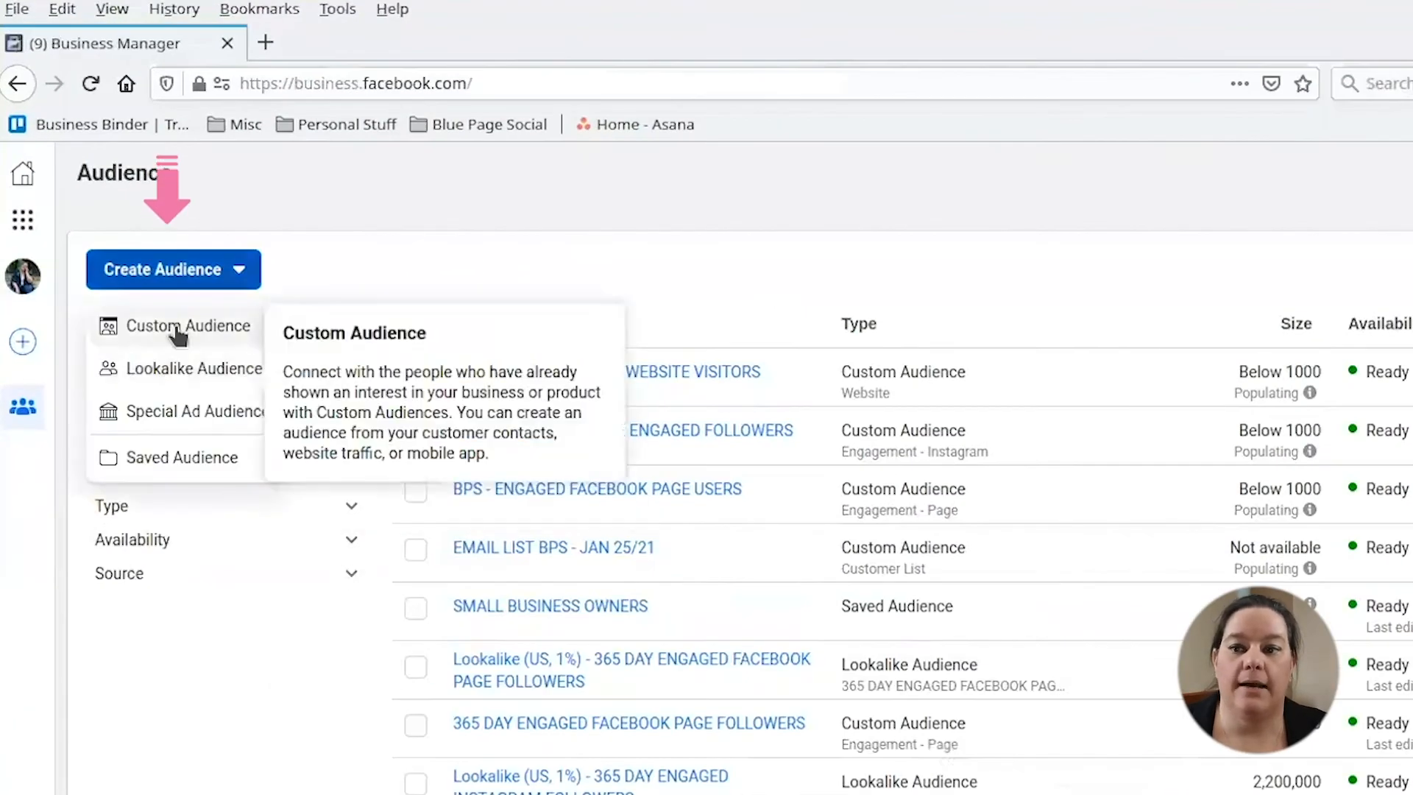
{"action": "left_click", "coordinate": [177, 330]}
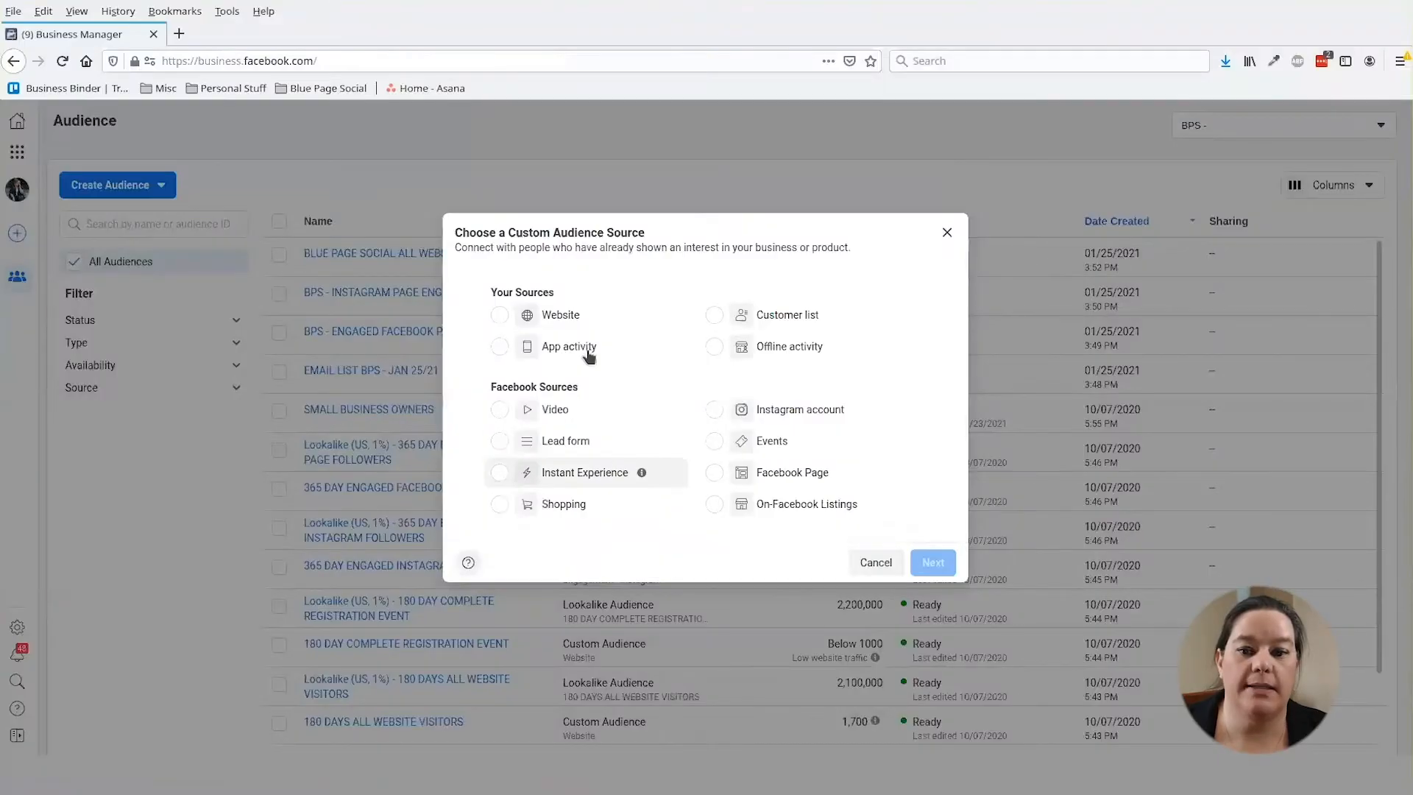
{"action": "left_click", "coordinate": [551, 315]}
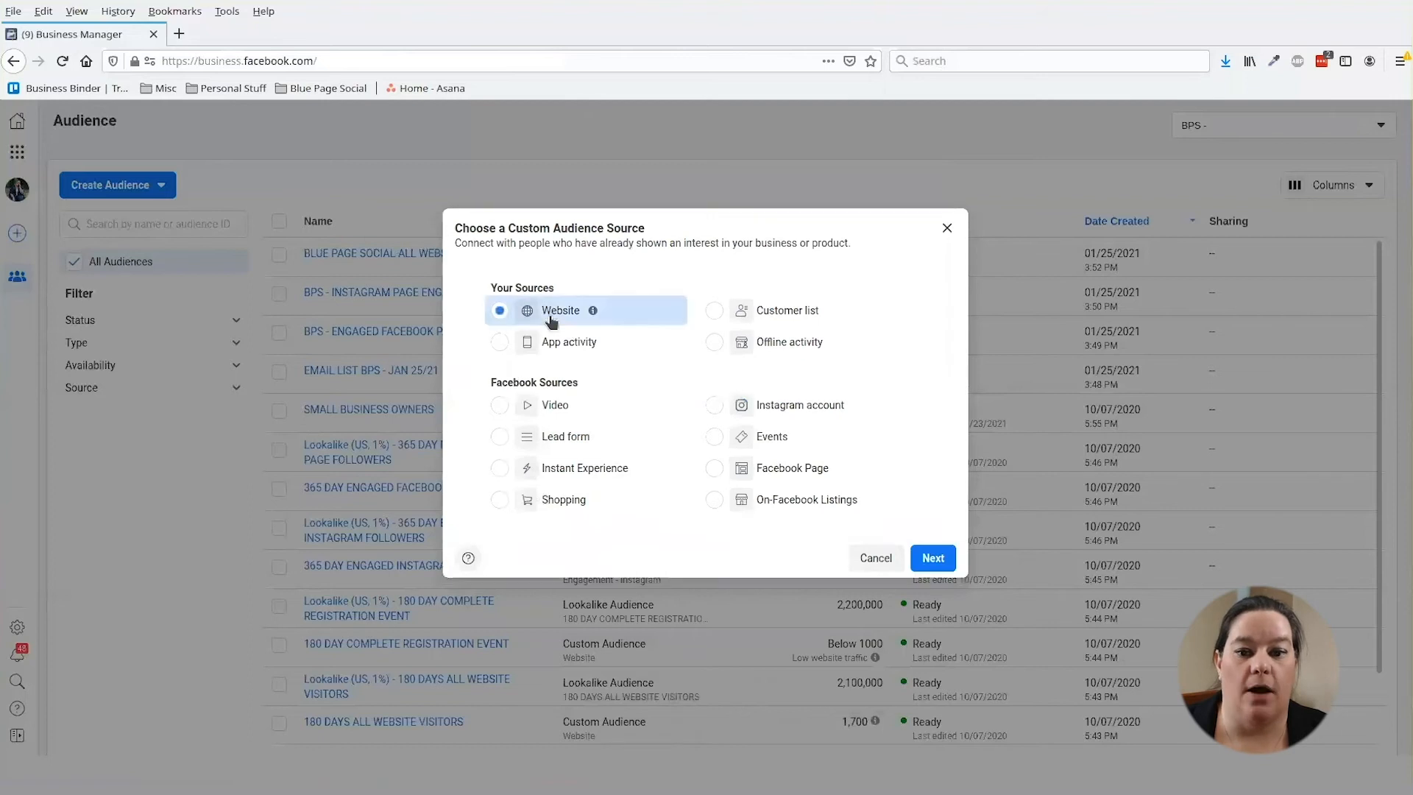
{"action": "left_click", "coordinate": [933, 558]}
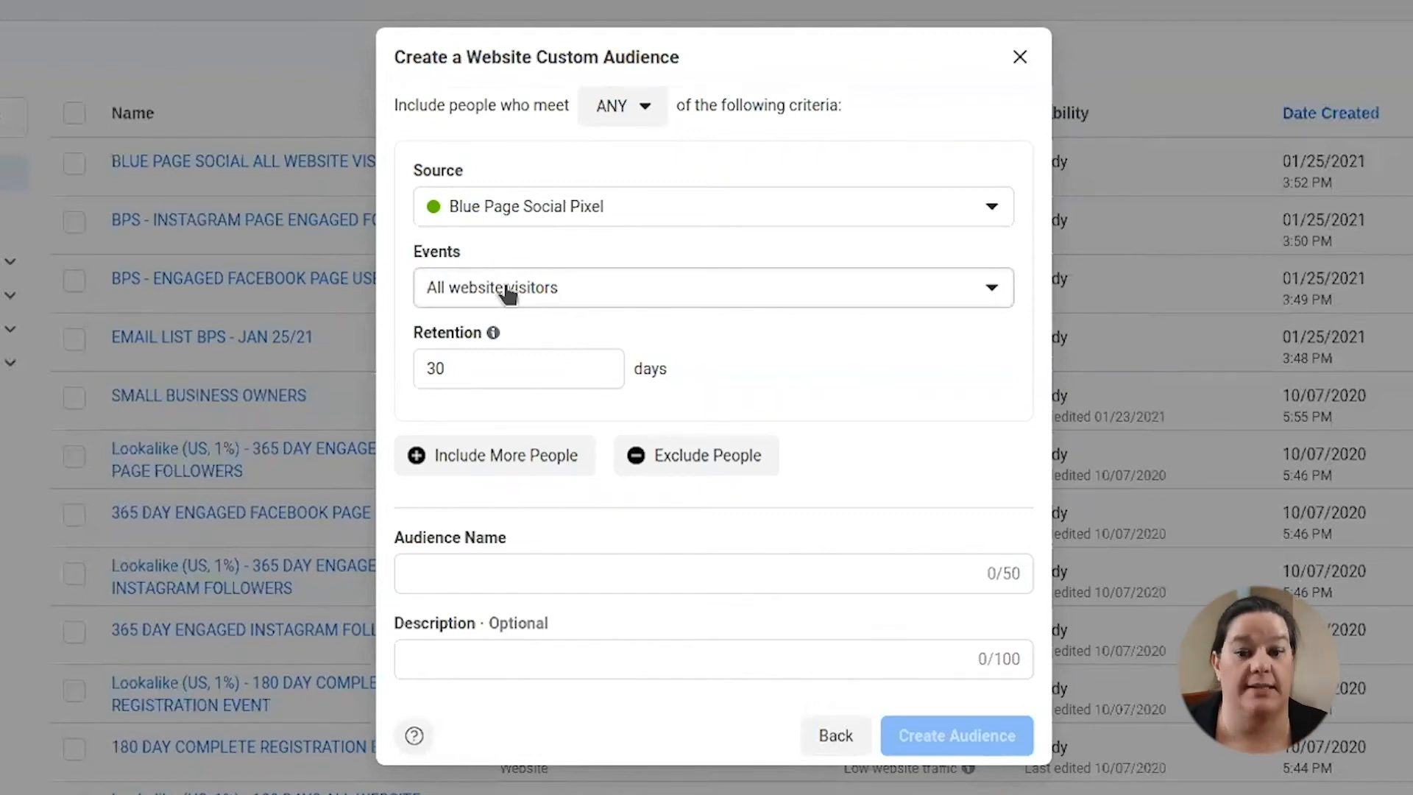
{"action": "left_click", "coordinate": [626, 302]}
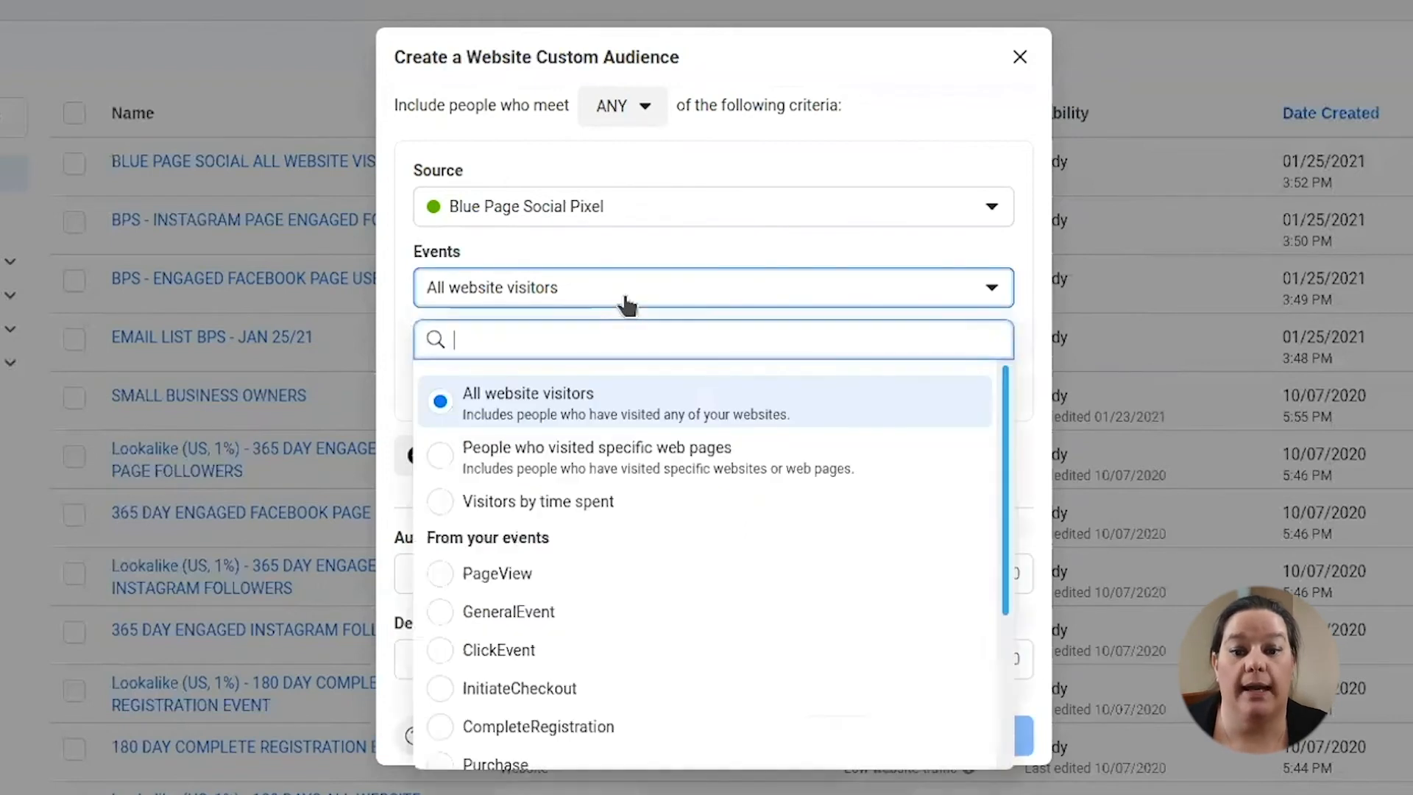
{"action": "scroll", "coordinate": [649, 559], "scroll_direction": "down", "scroll_amount": 1}
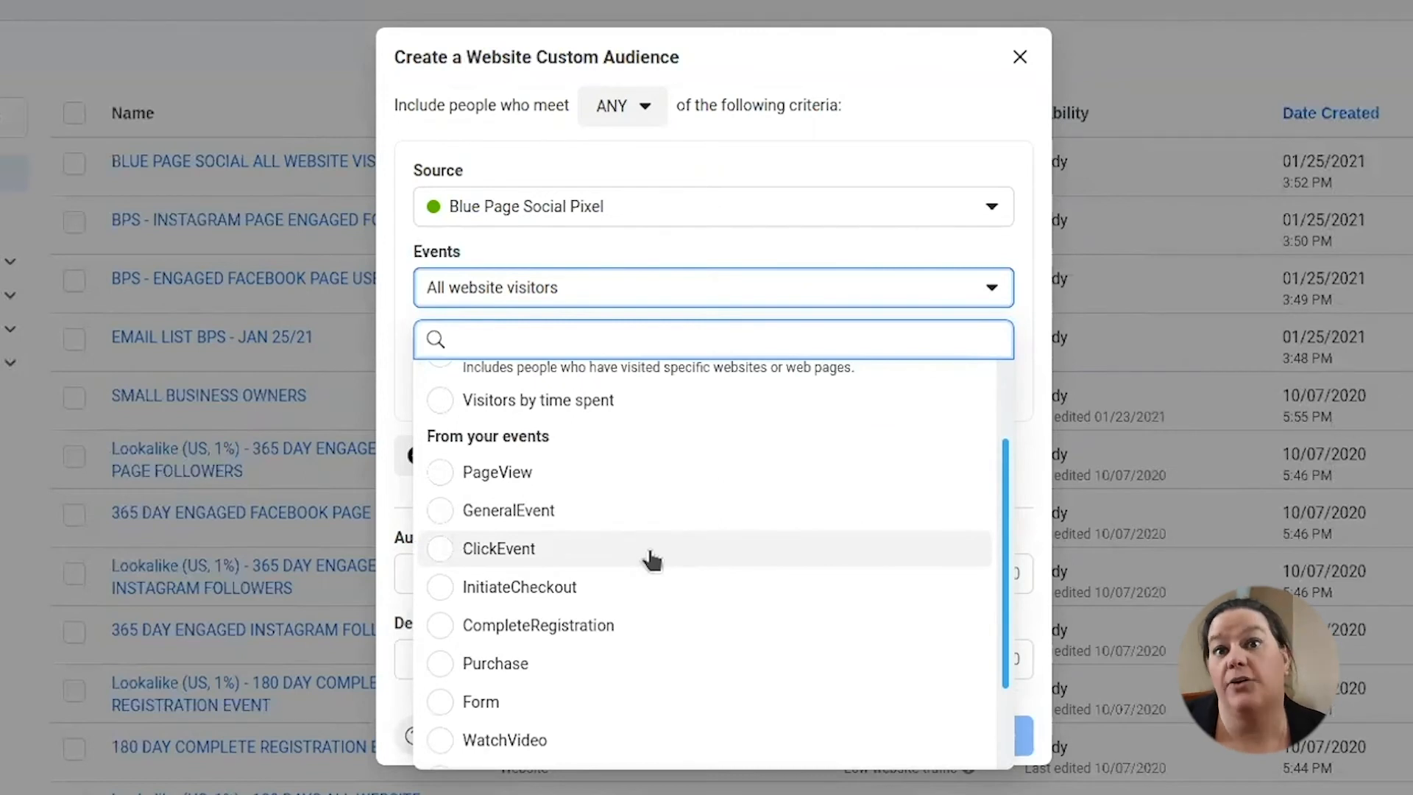
{"action": "left_click", "coordinate": [589, 627]}
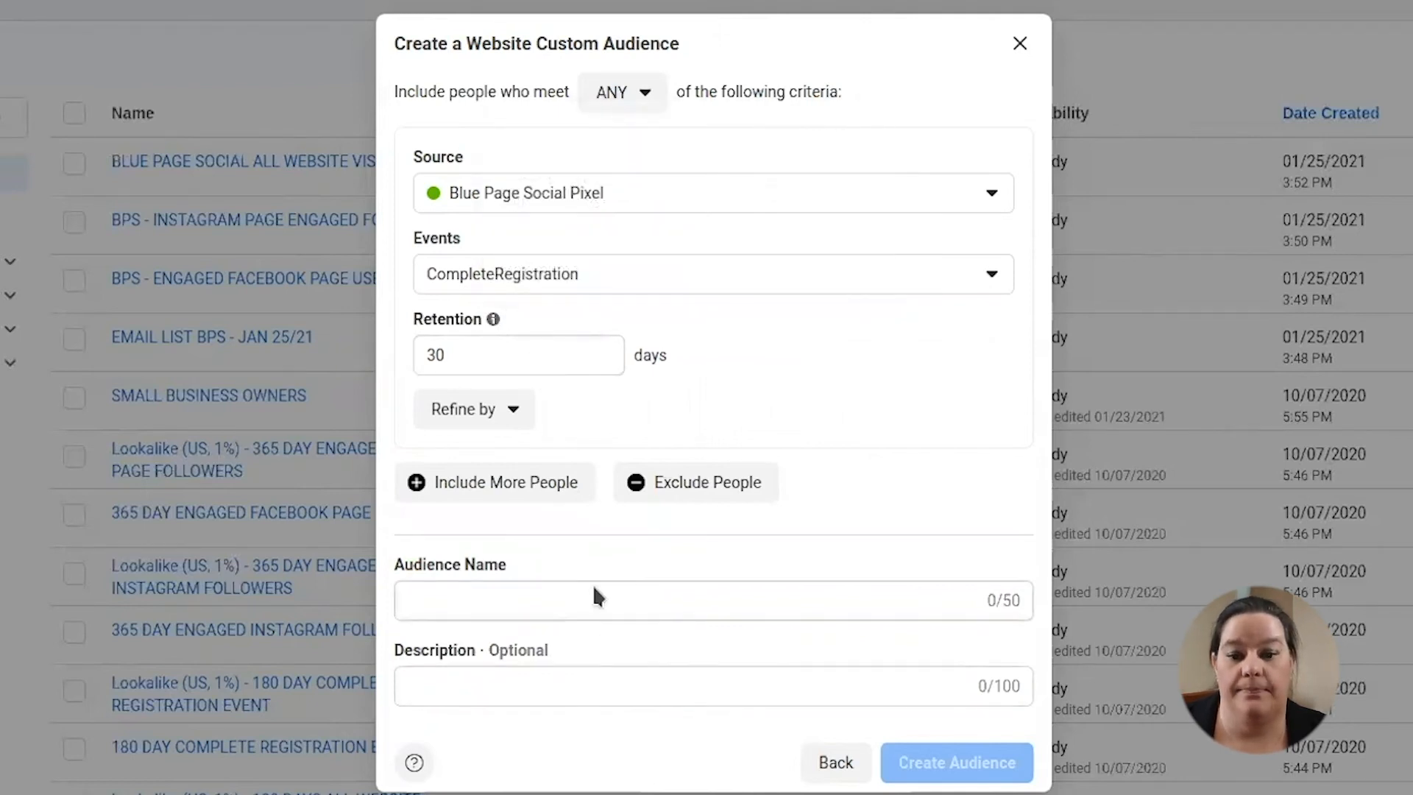
- Name the website audience "BPS - COMPLETE REGISTRATION LEAD MAGNETS", create it, and close the creation dialog
{"action": "left_click", "coordinate": [785, 603]}
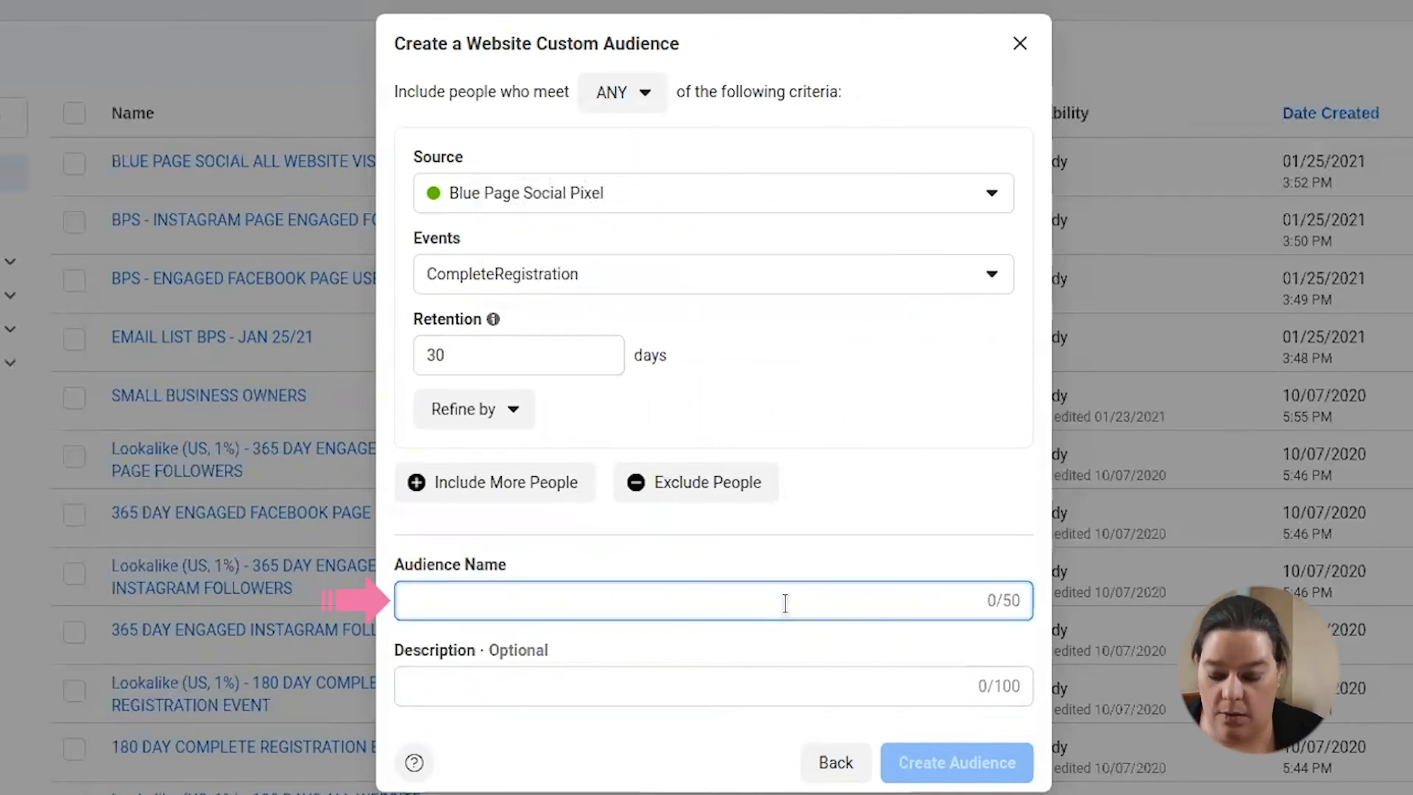
{"action": "type", "text": "BP -"}
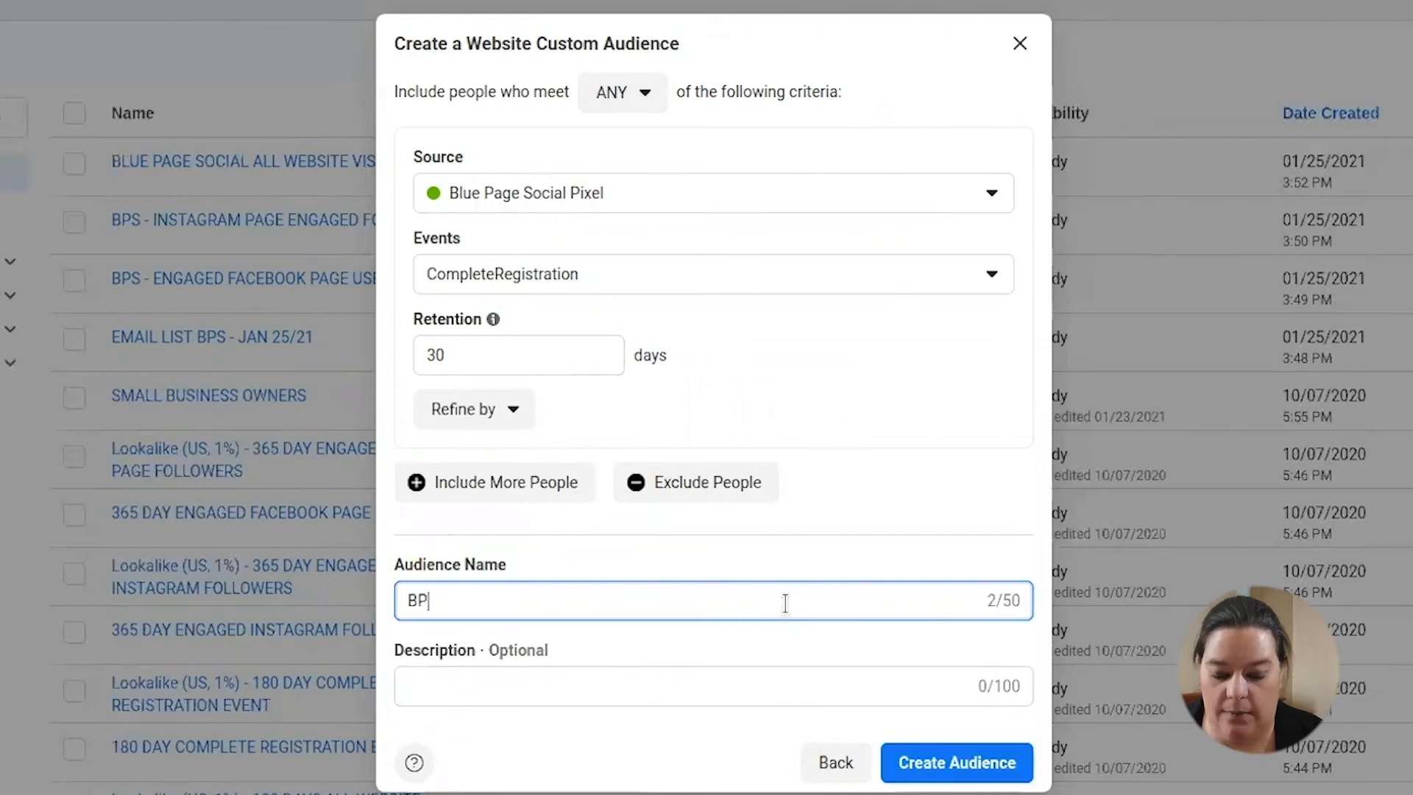
{"action": "key", "text": "BackSpace"}
{"action": "key", "text": "BackSpace"}
{"action": "key", "text": "BackSpace"}
{"action": "type", "text": "S - COMPLETE REGISTRATION LEAD MAGNETS"}
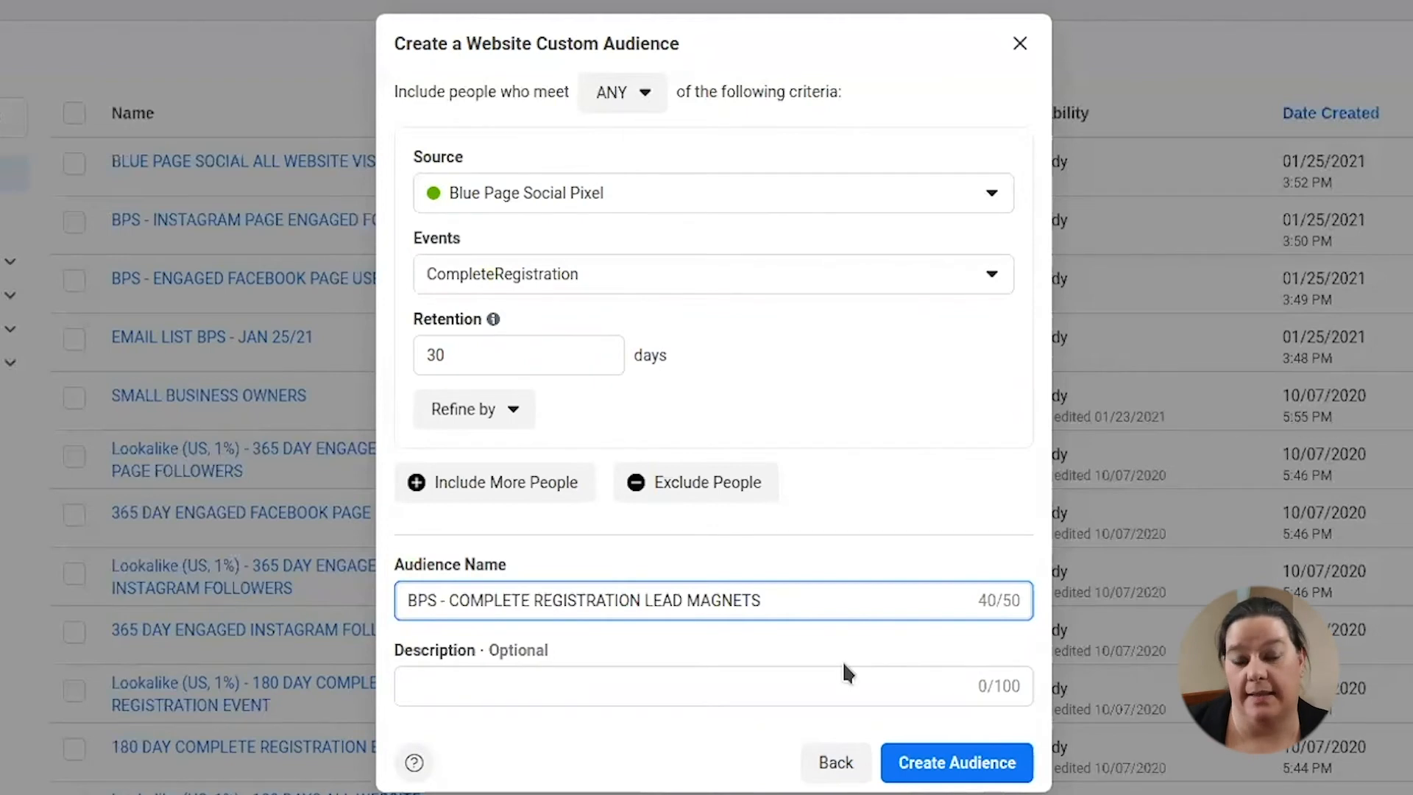
{"action": "left_click", "coordinate": [956, 763]}
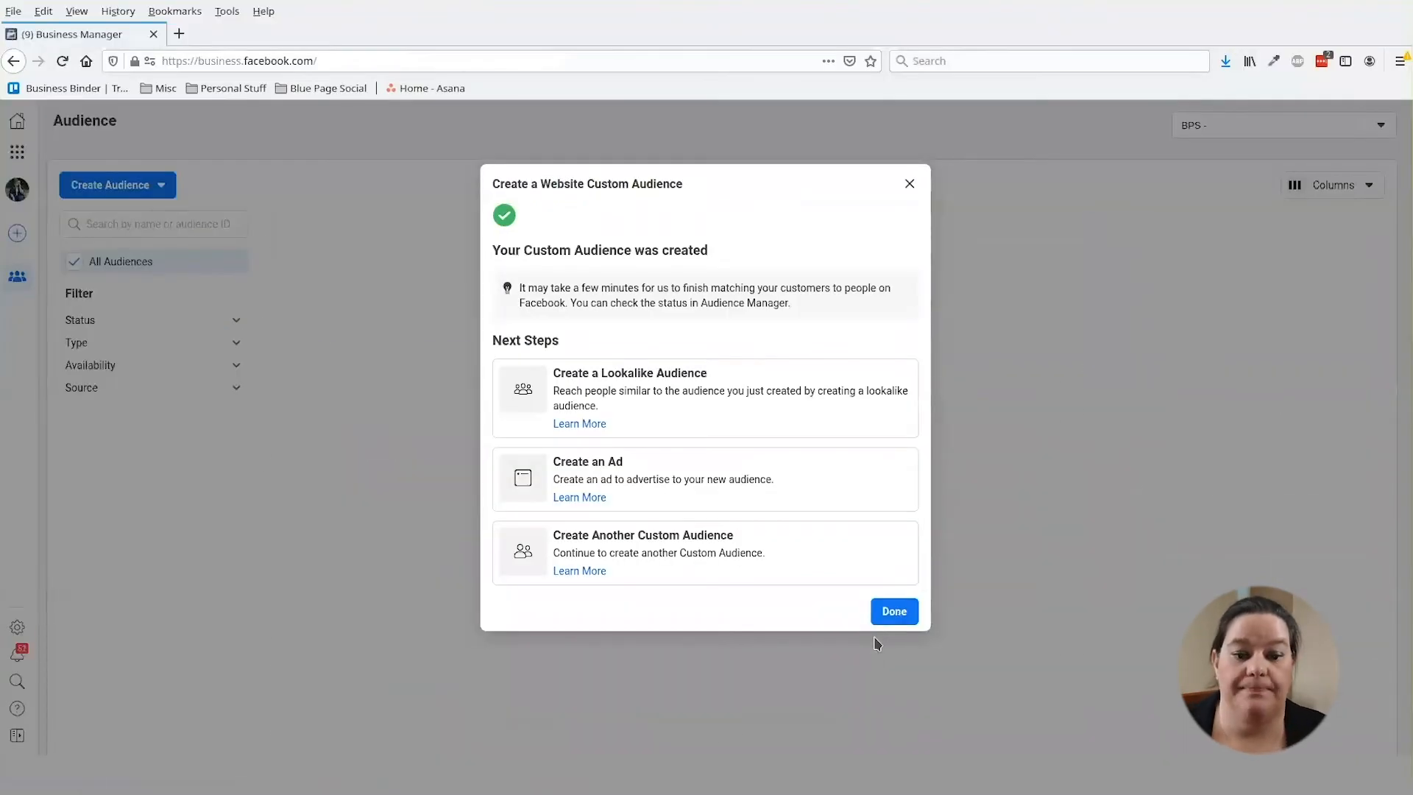
{"action": "left_click", "coordinate": [890, 610]}
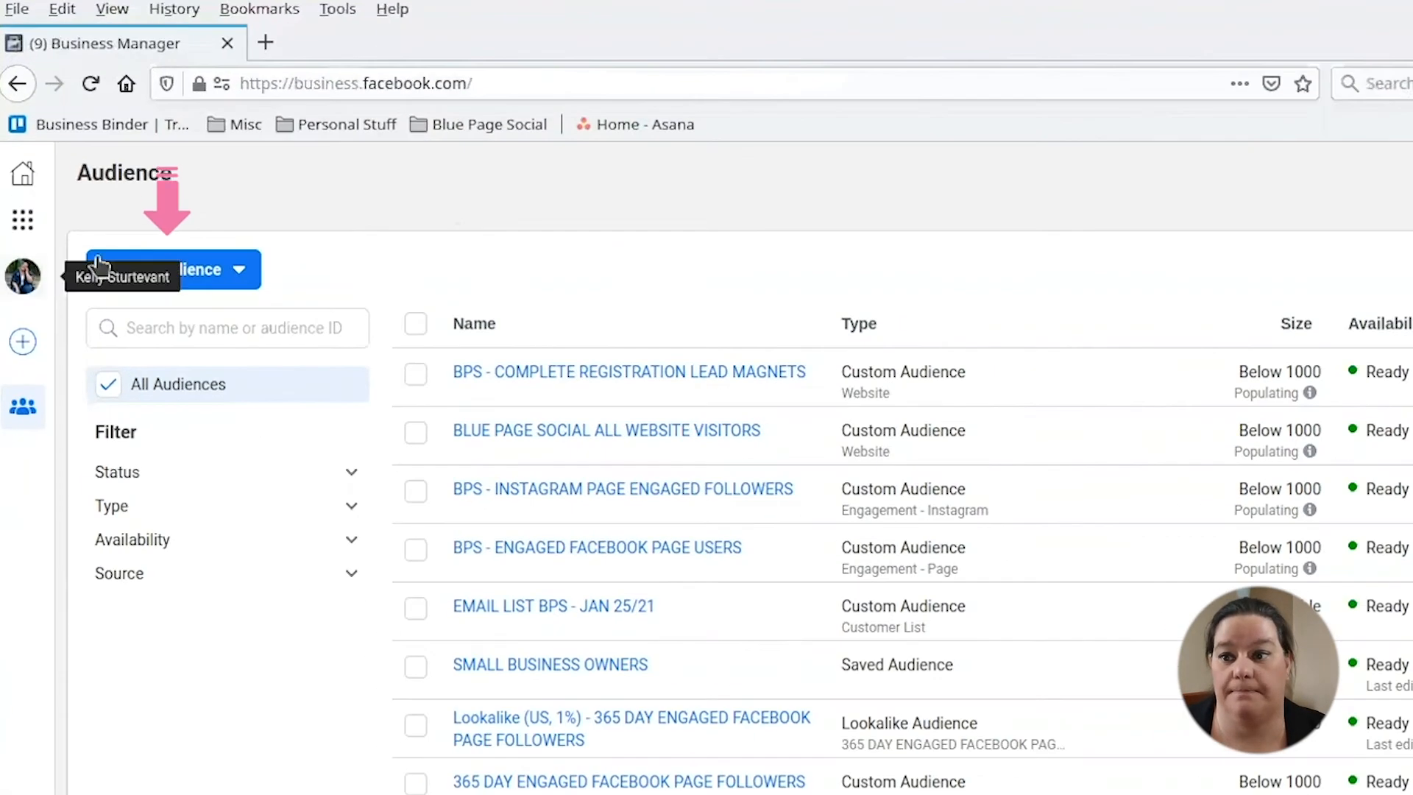
- Try a Website custom audience based on the Purchase event, and return to the source selection without creating it
{"action": "left_click", "coordinate": [139, 186]}
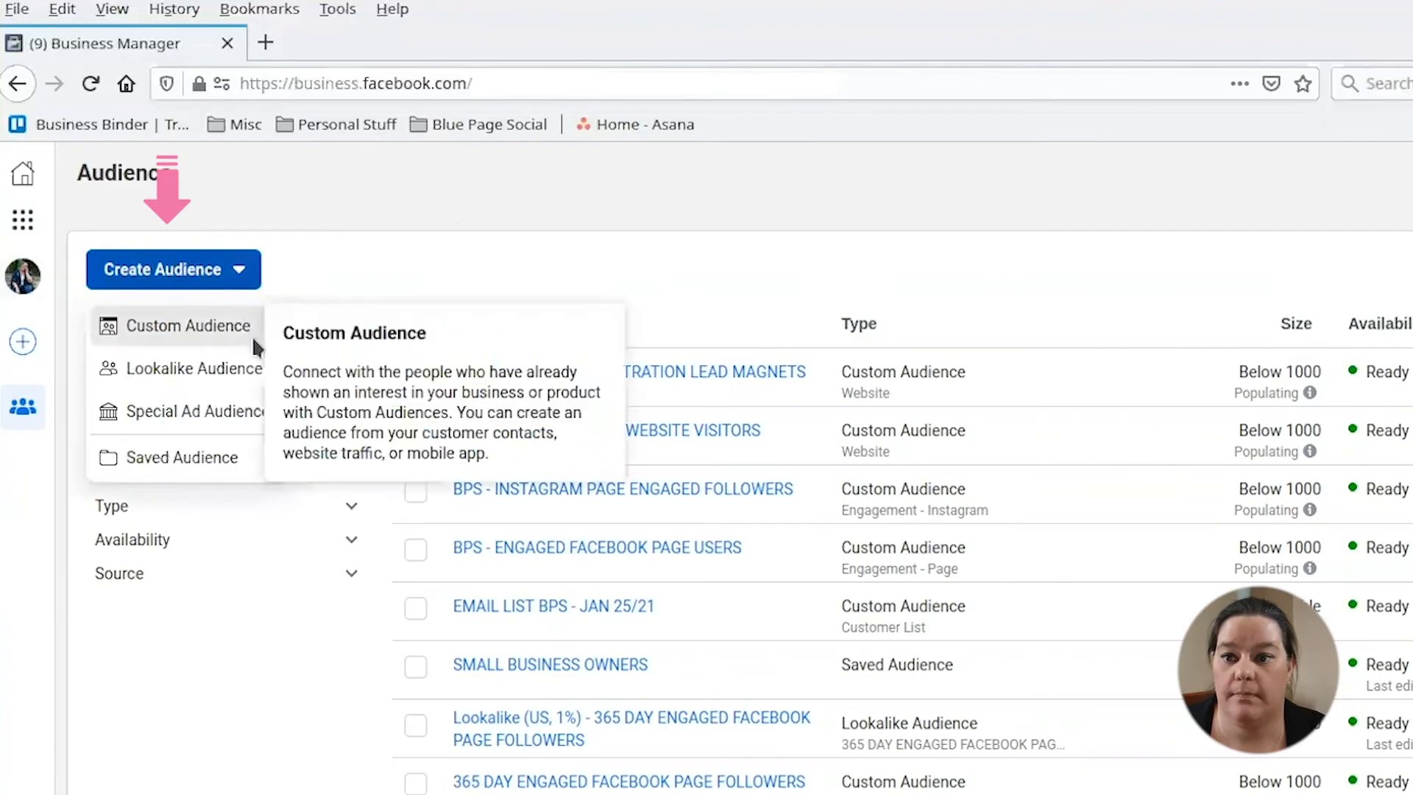
{"action": "left_click", "coordinate": [252, 336]}
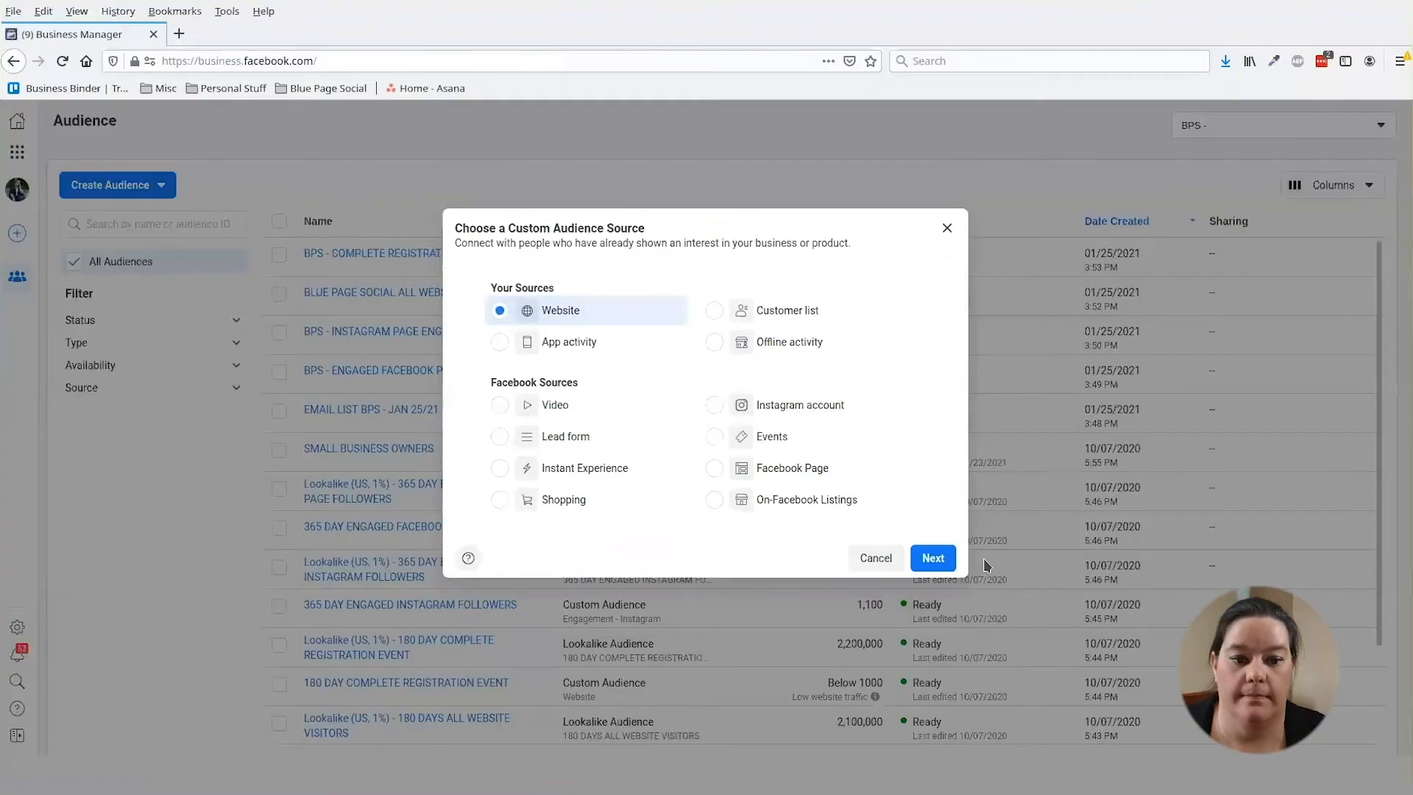
{"action": "left_click", "coordinate": [934, 558]}
{"action": "left_click", "coordinate": [628, 339]}
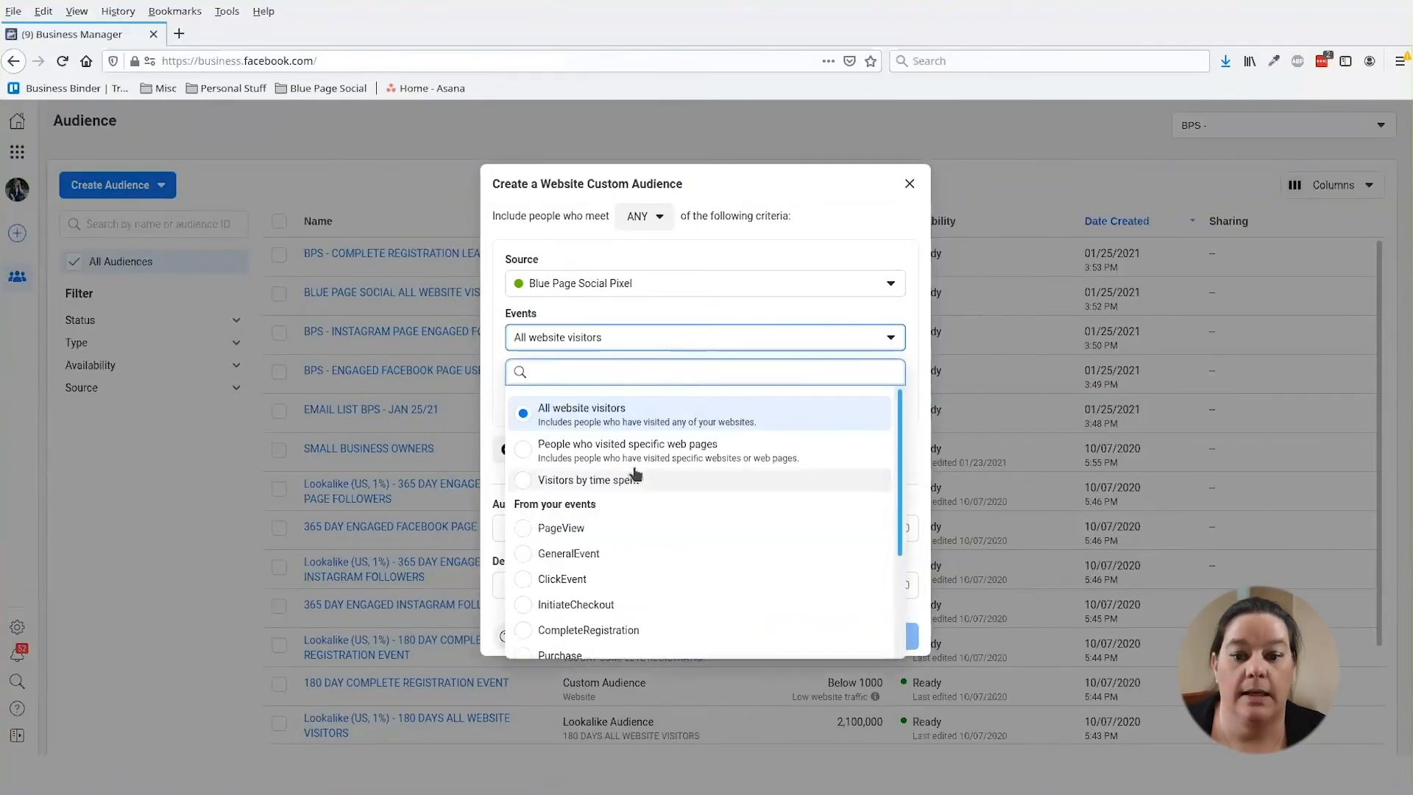
{"action": "scroll", "coordinate": [636, 624], "scroll_direction": "down", "scroll_amount": 2}
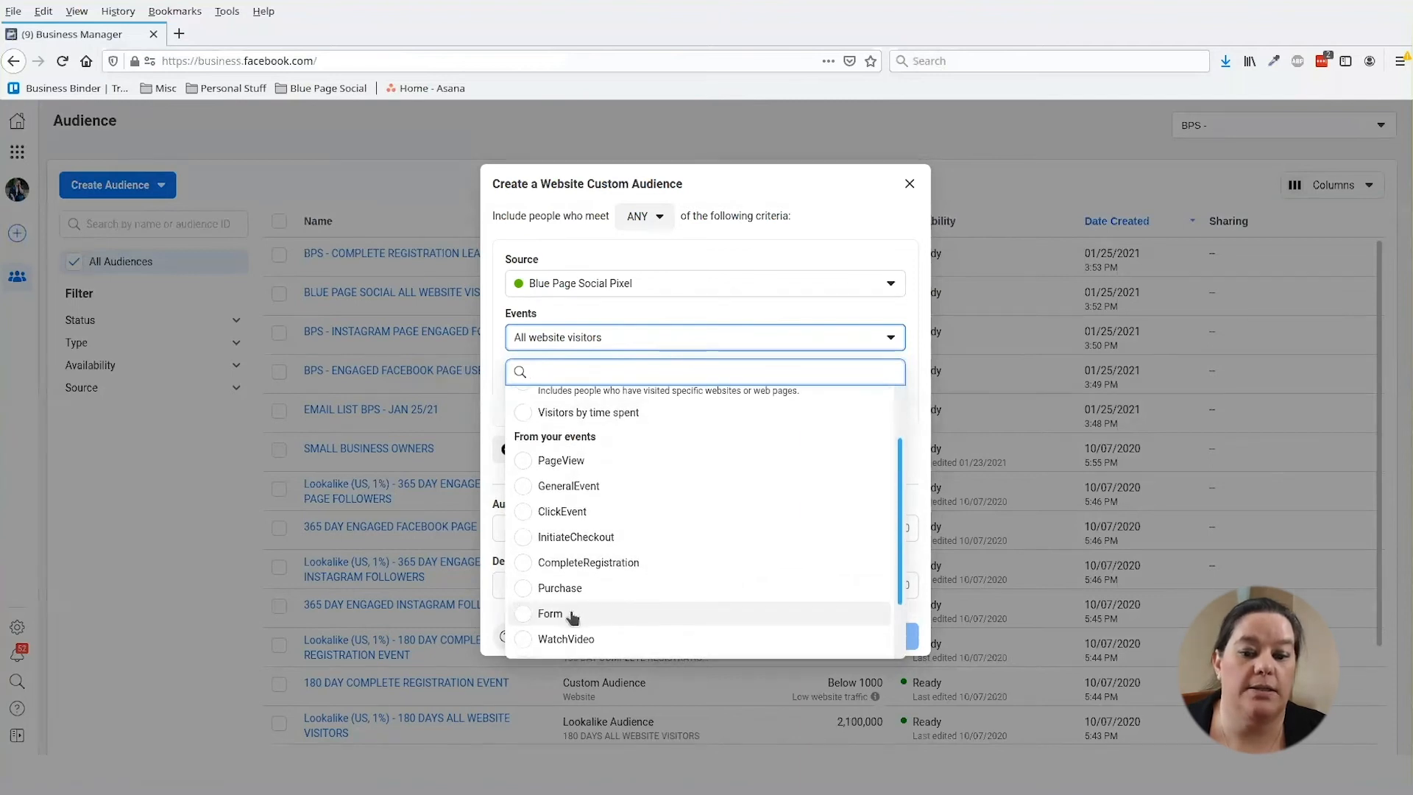
{"action": "left_click", "coordinate": [553, 589]}
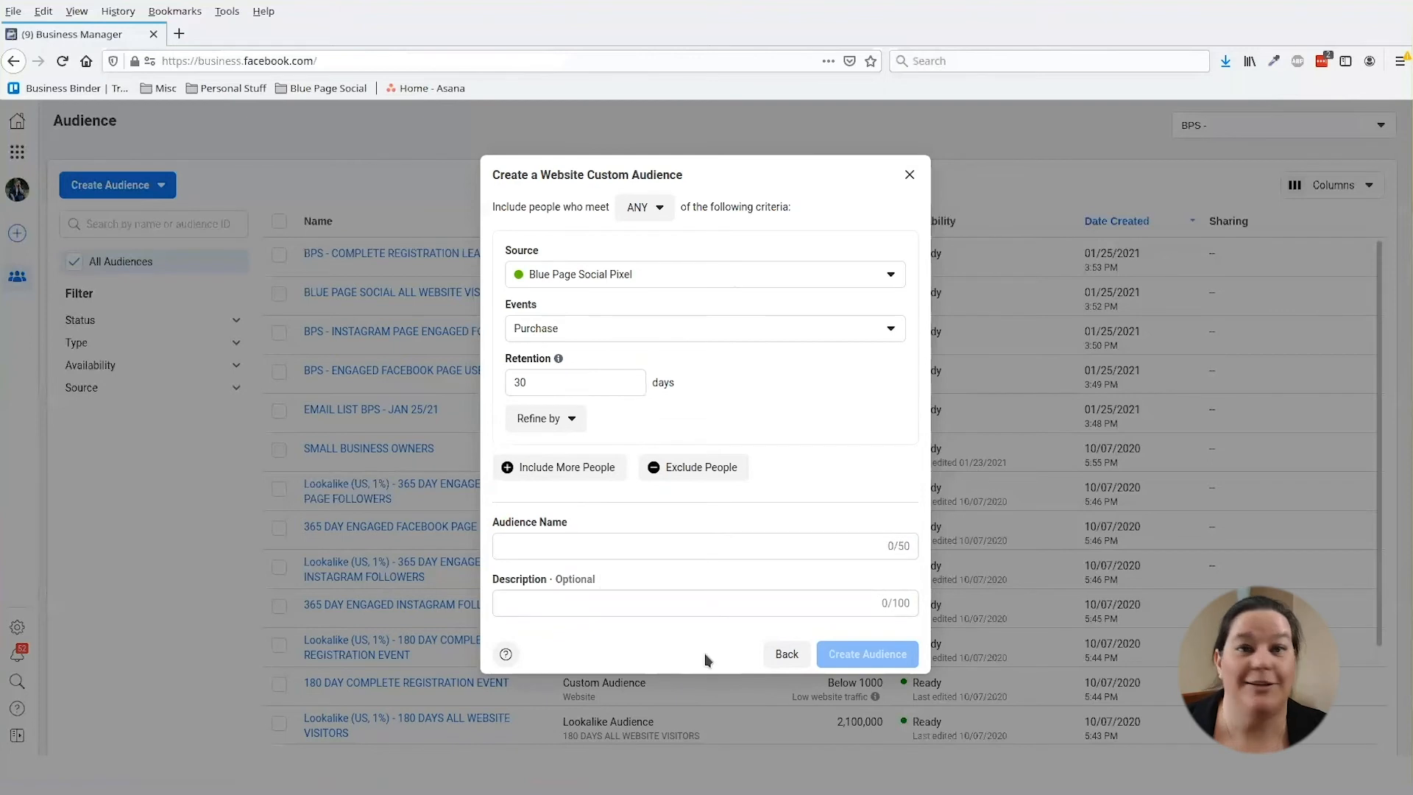
{"action": "left_click", "coordinate": [786, 655]}
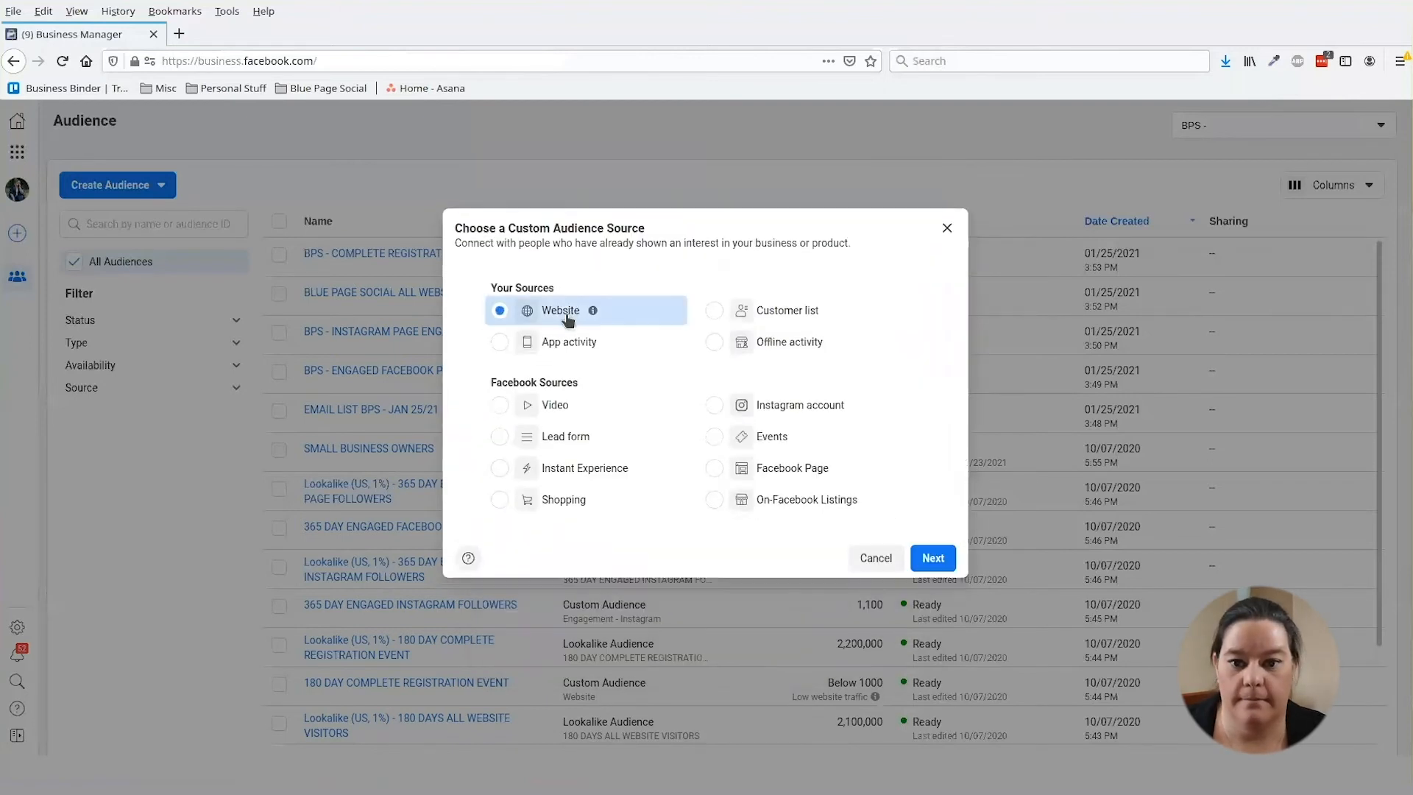
- Set up a Website audience for people who visited specific web pages, trying the URL condition "equals" before returning it to "contains"
{"action": "left_click", "coordinate": [933, 559]}
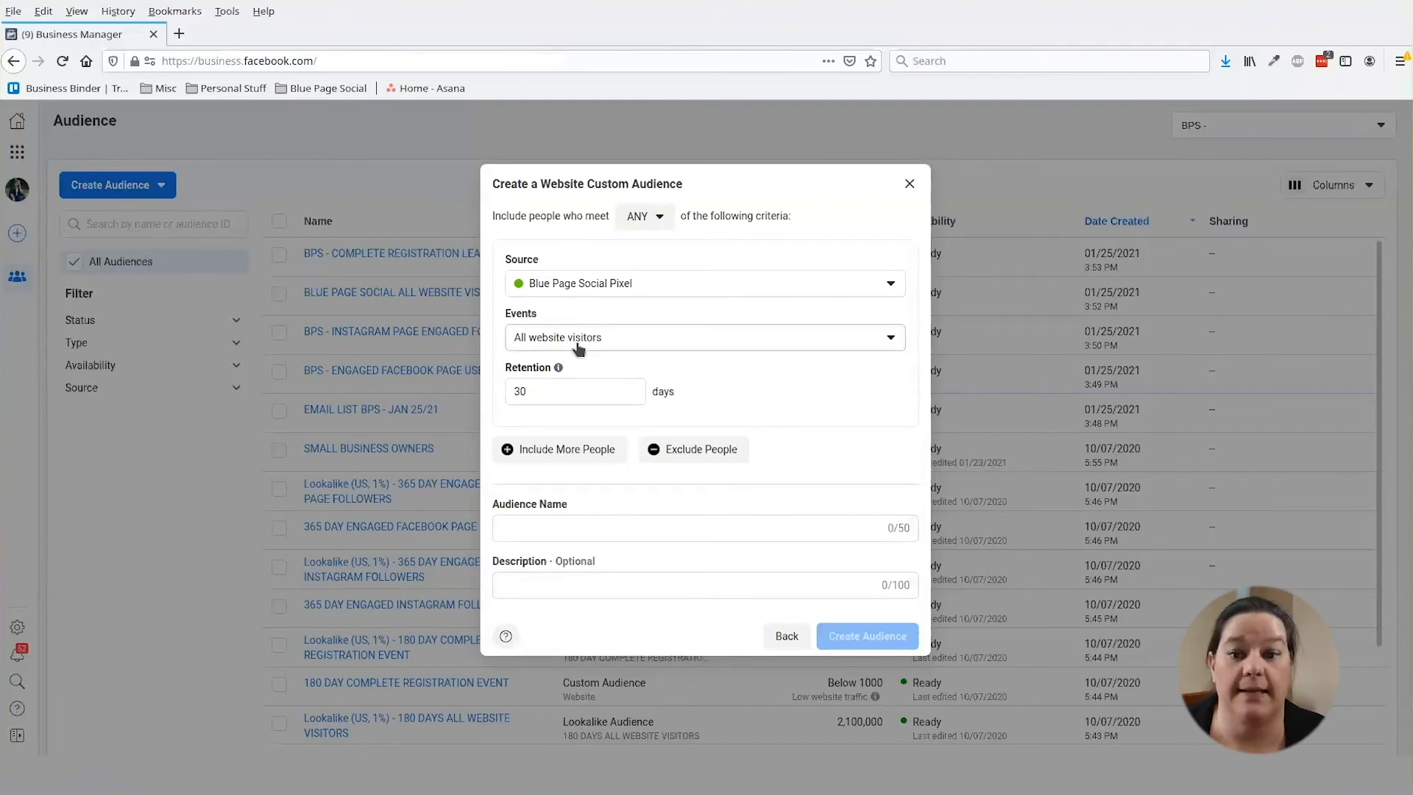
{"action": "left_click", "coordinate": [578, 346]}
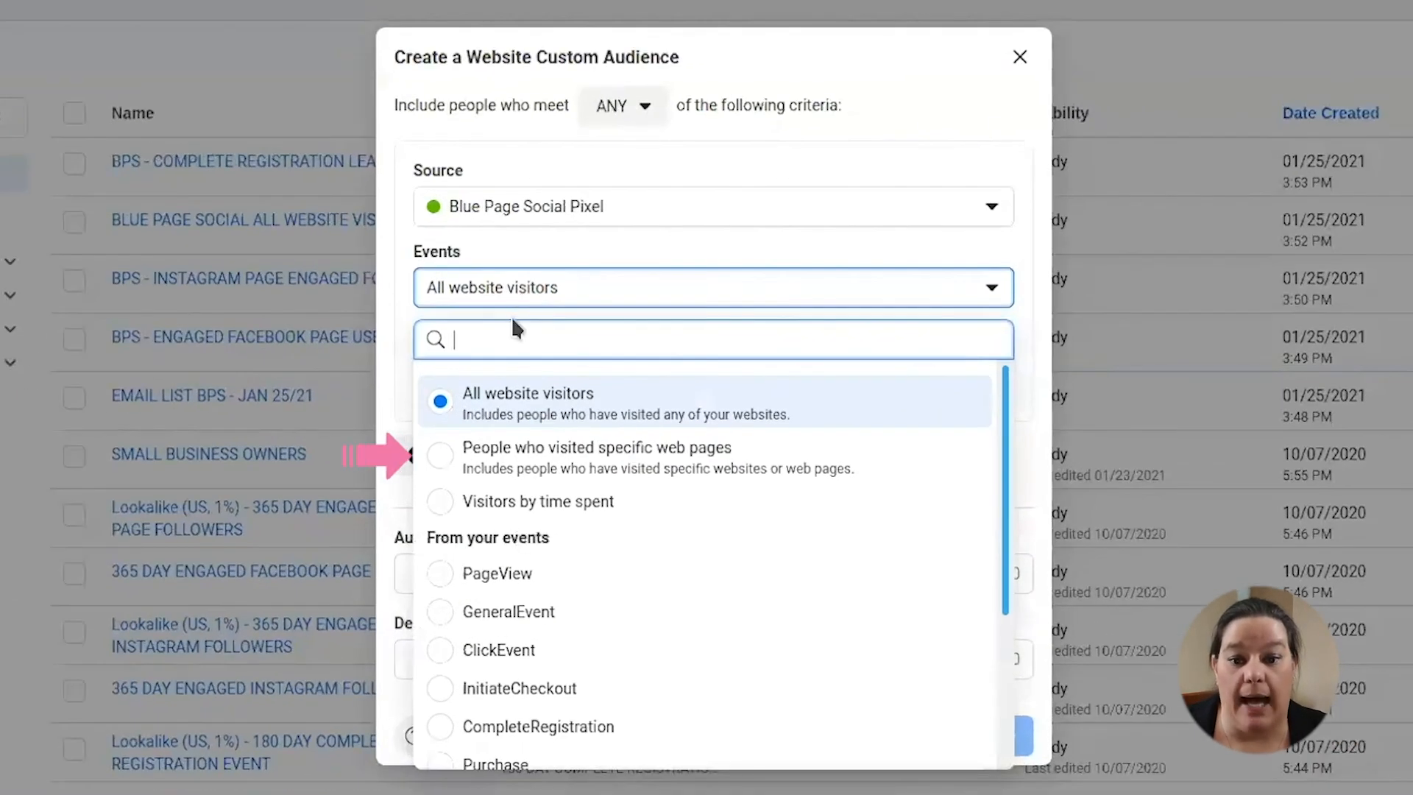
{"action": "left_click", "coordinate": [578, 453]}
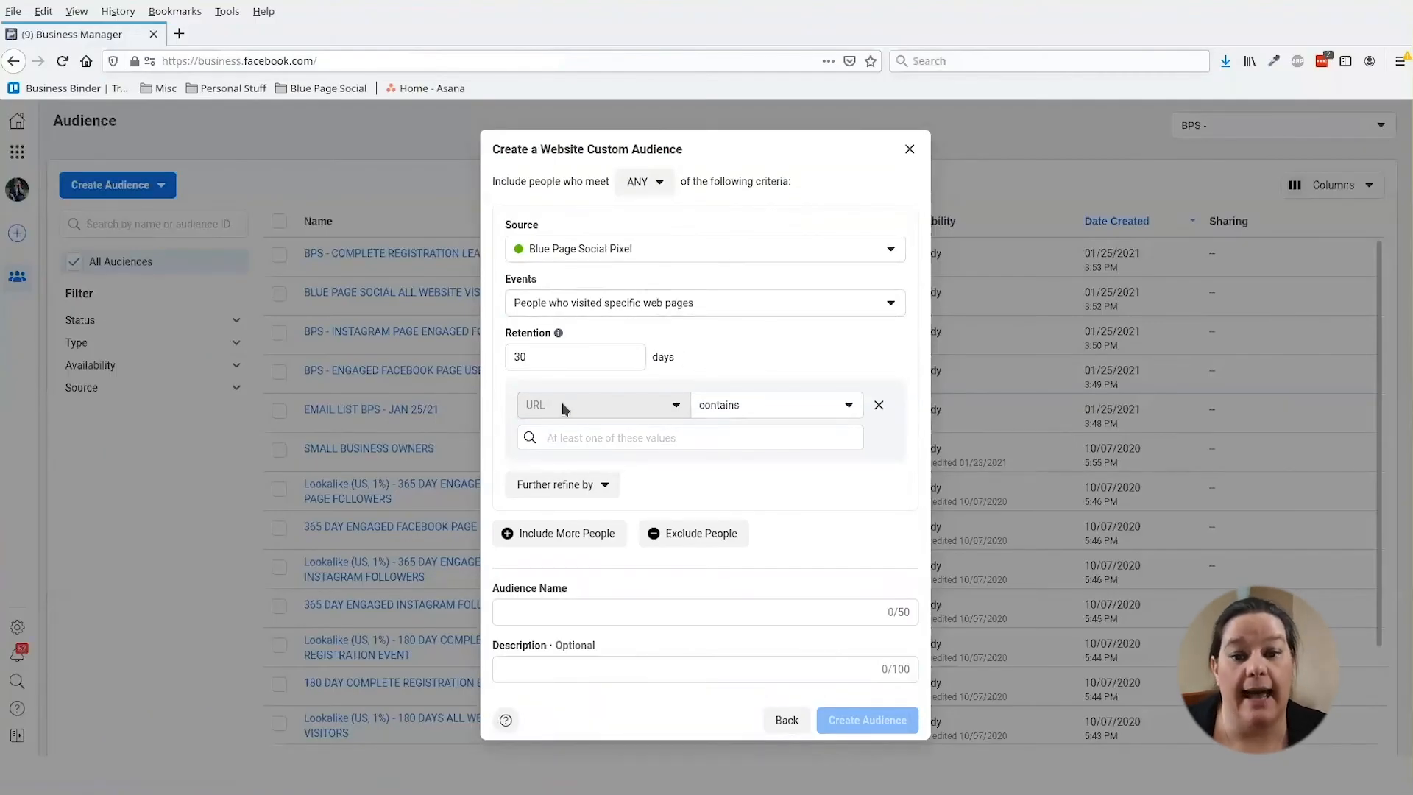
{"action": "left_click", "coordinate": [703, 412]}
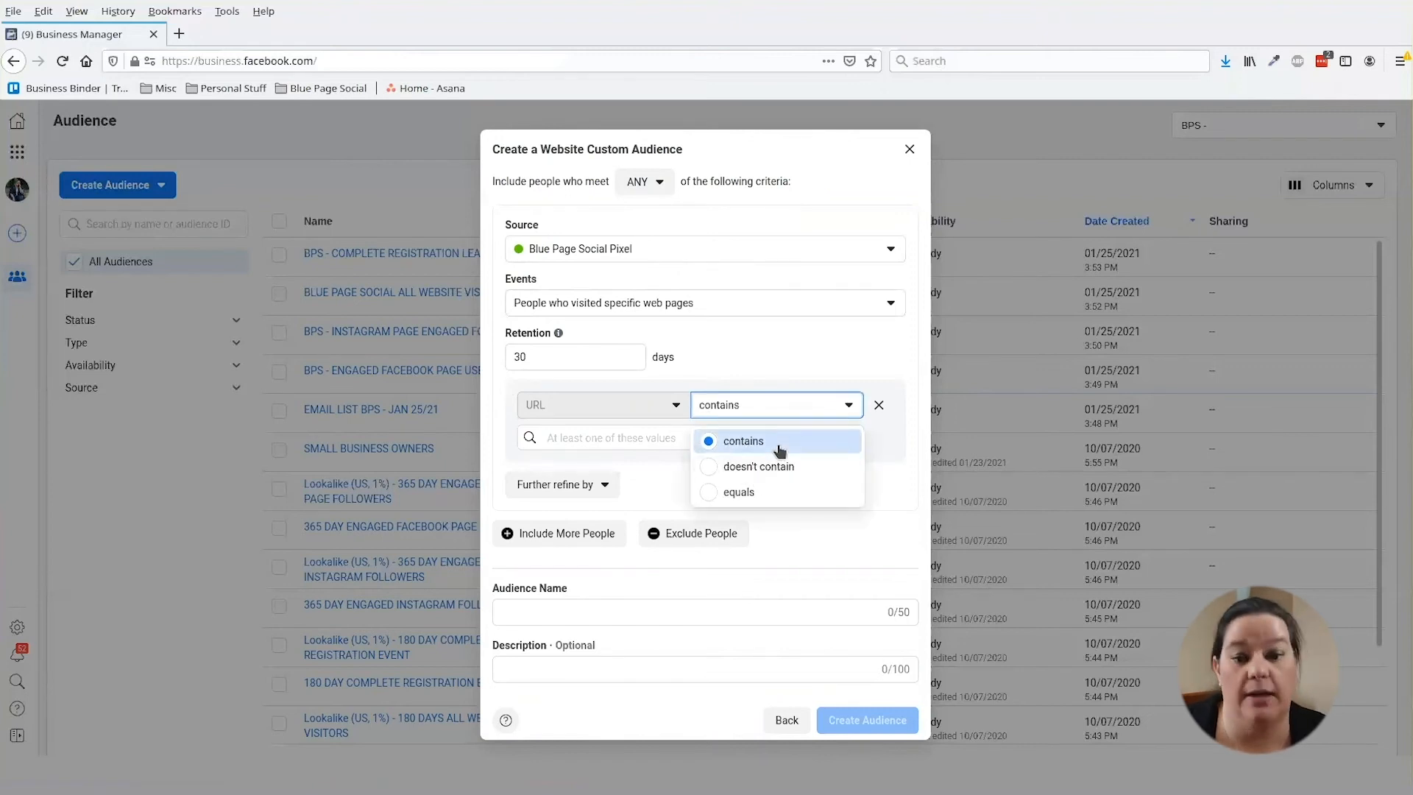
{"action": "left_click", "coordinate": [752, 492]}
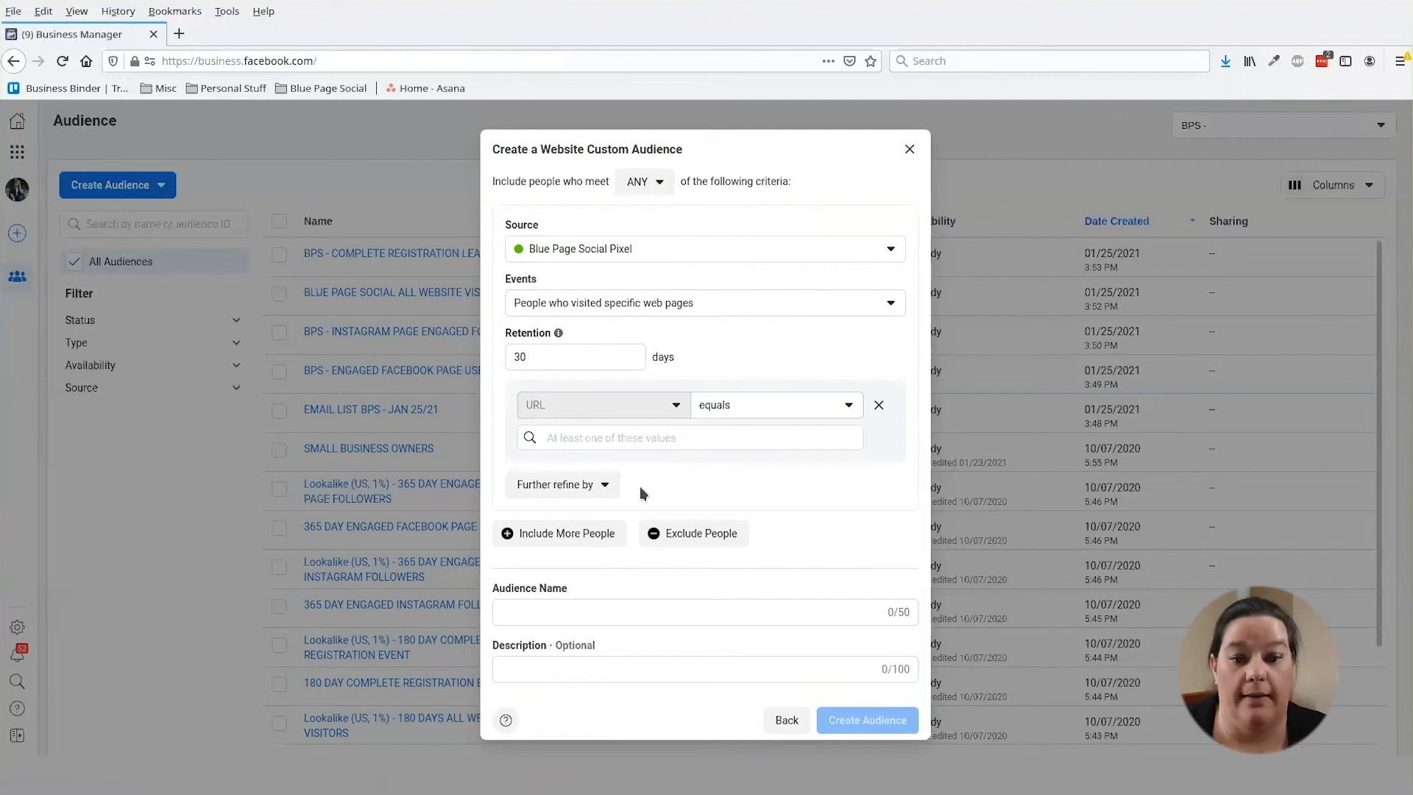
{"action": "left_click", "coordinate": [725, 409]}
{"action": "left_click", "coordinate": [739, 442]}
- Enter "/thank-you" in lowercase as the value that the visited page's URL must contain
{"action": "left_click", "coordinate": [633, 438]}
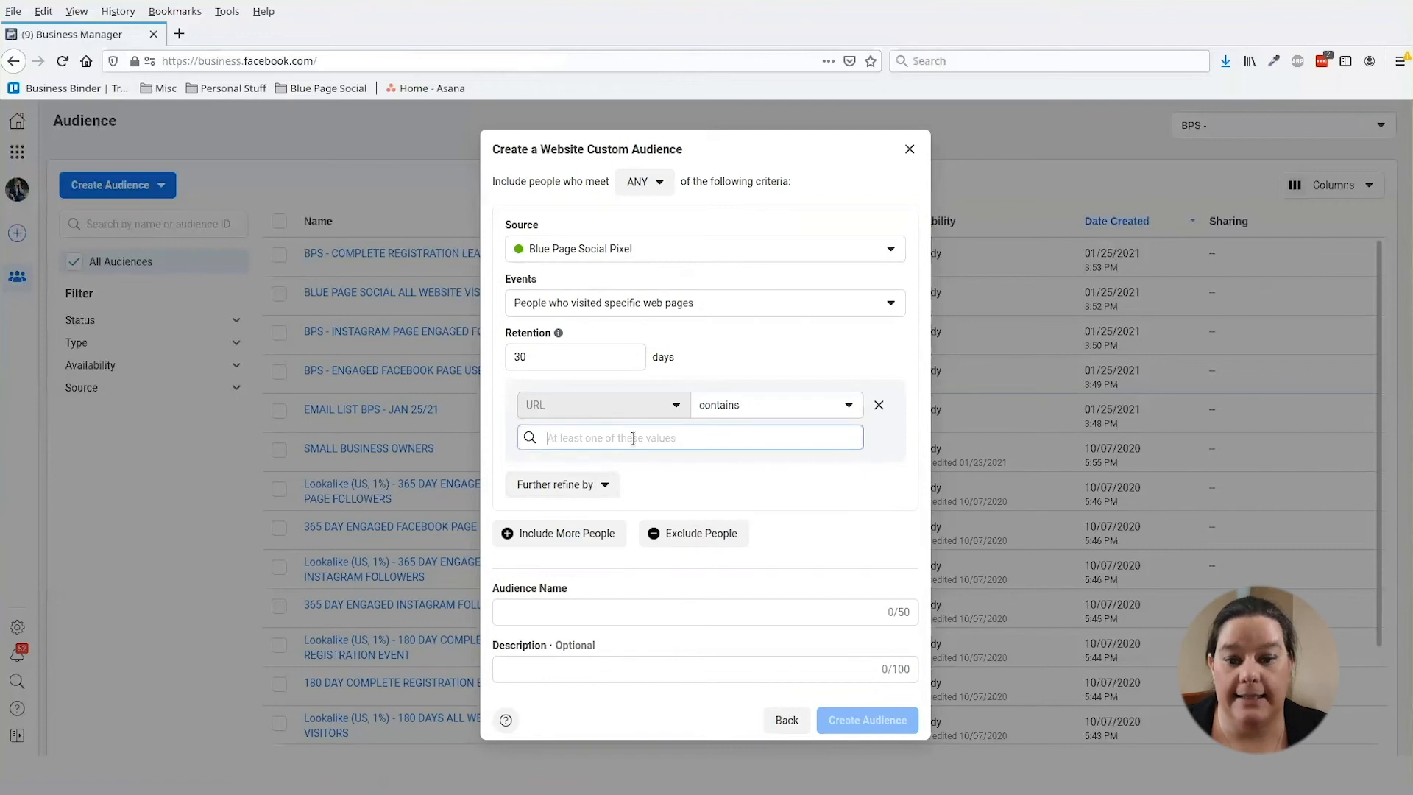
{"action": "type", "text": "/THANK-"}
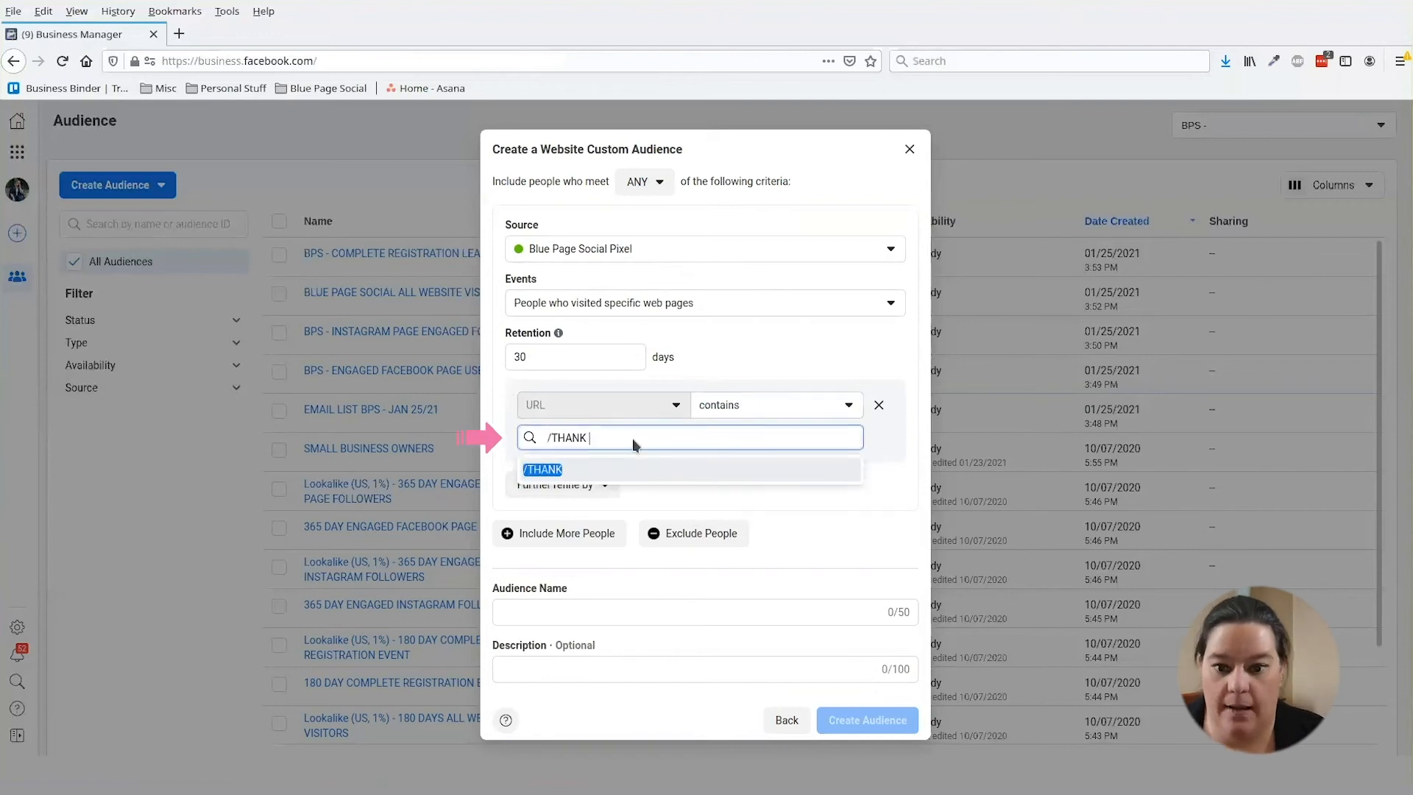
{"action": "key", "text": "BackSpace"}
{"action": "key", "text": "BackSpace"}
{"action": "key", "text": "BackSpace"}
{"action": "key", "text": "BackSpace"}
{"action": "key", "text": "BackSpace"}
{"action": "key", "text": "BackSpace"}
{"action": "key", "text": "BackSpace"}
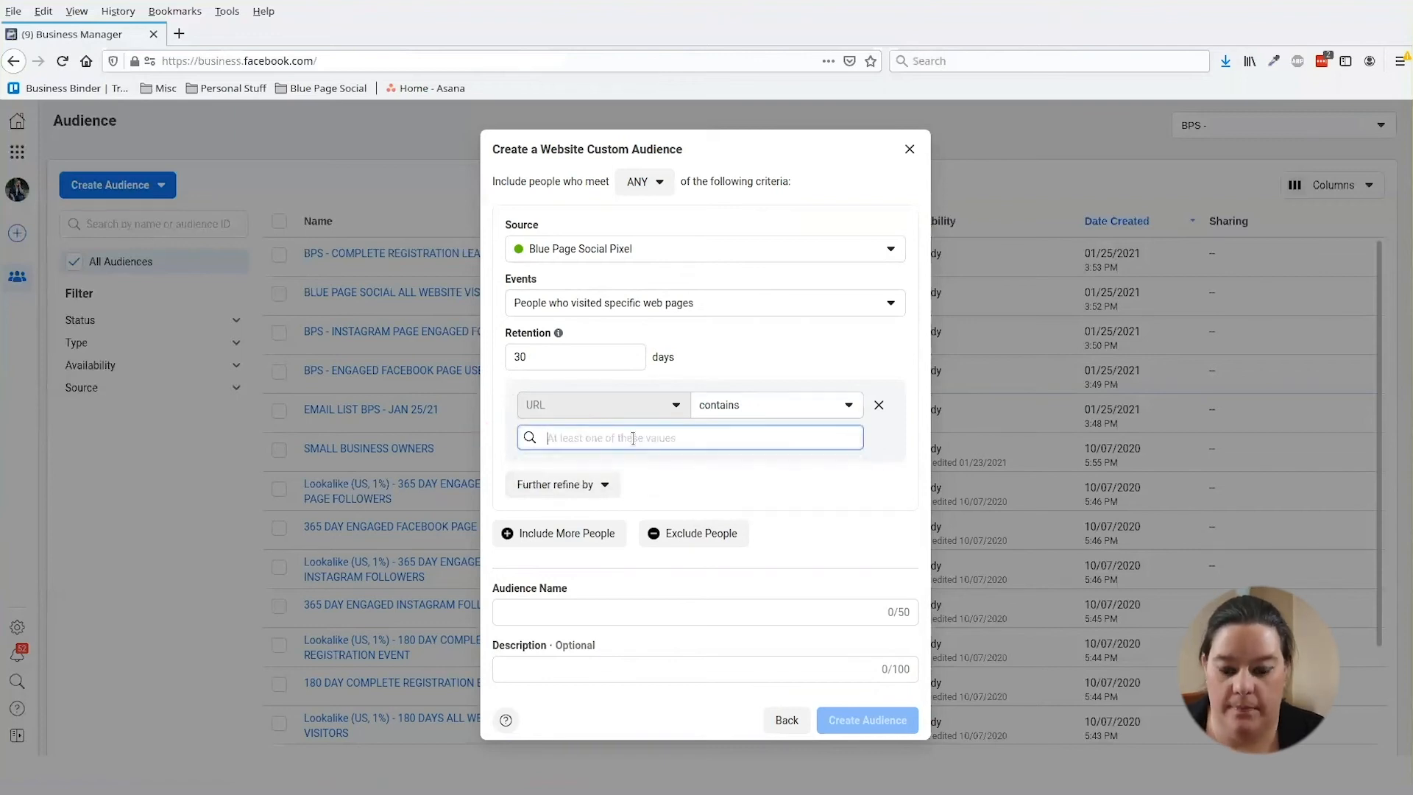
{"action": "type", "text": "/thank-you"}
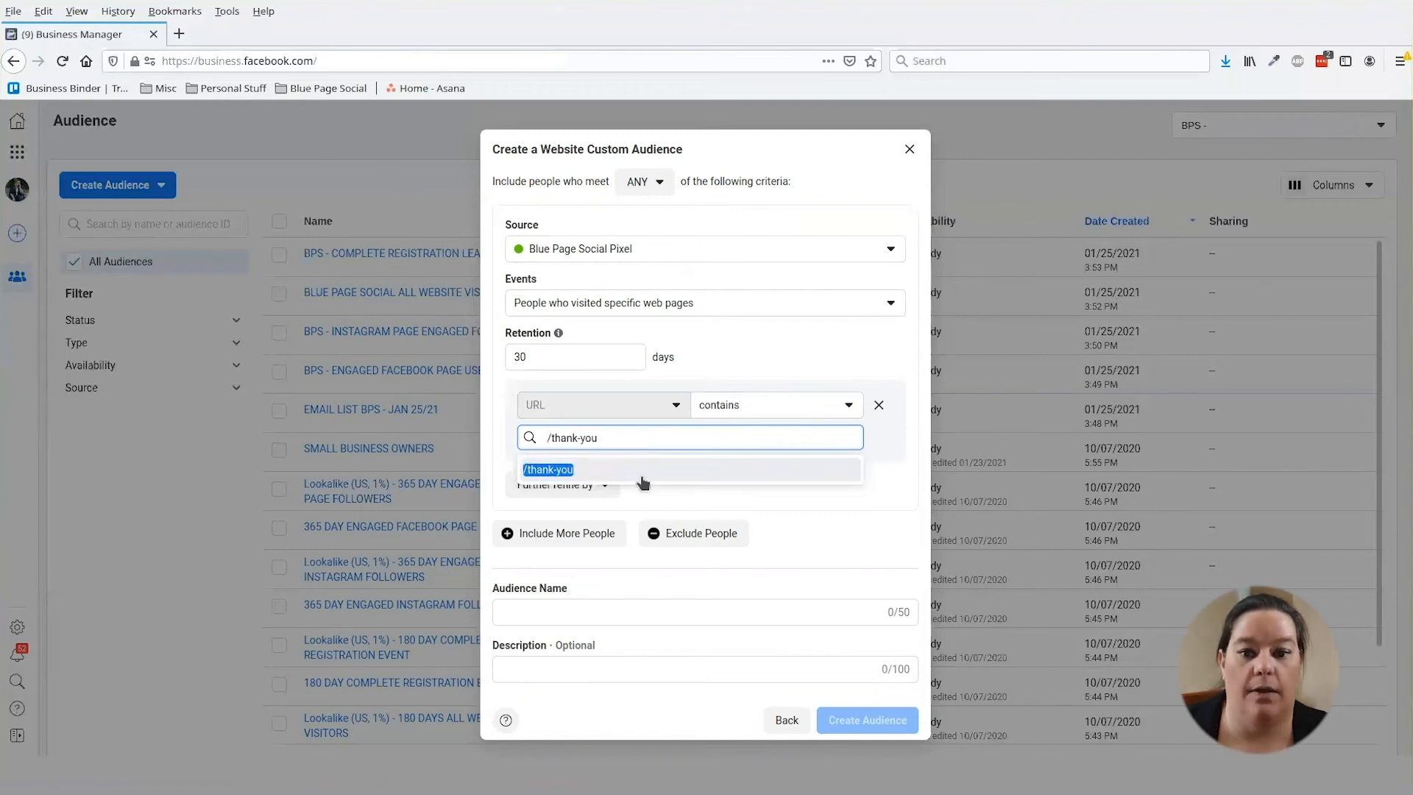
{"action": "key", "text": "Return"}
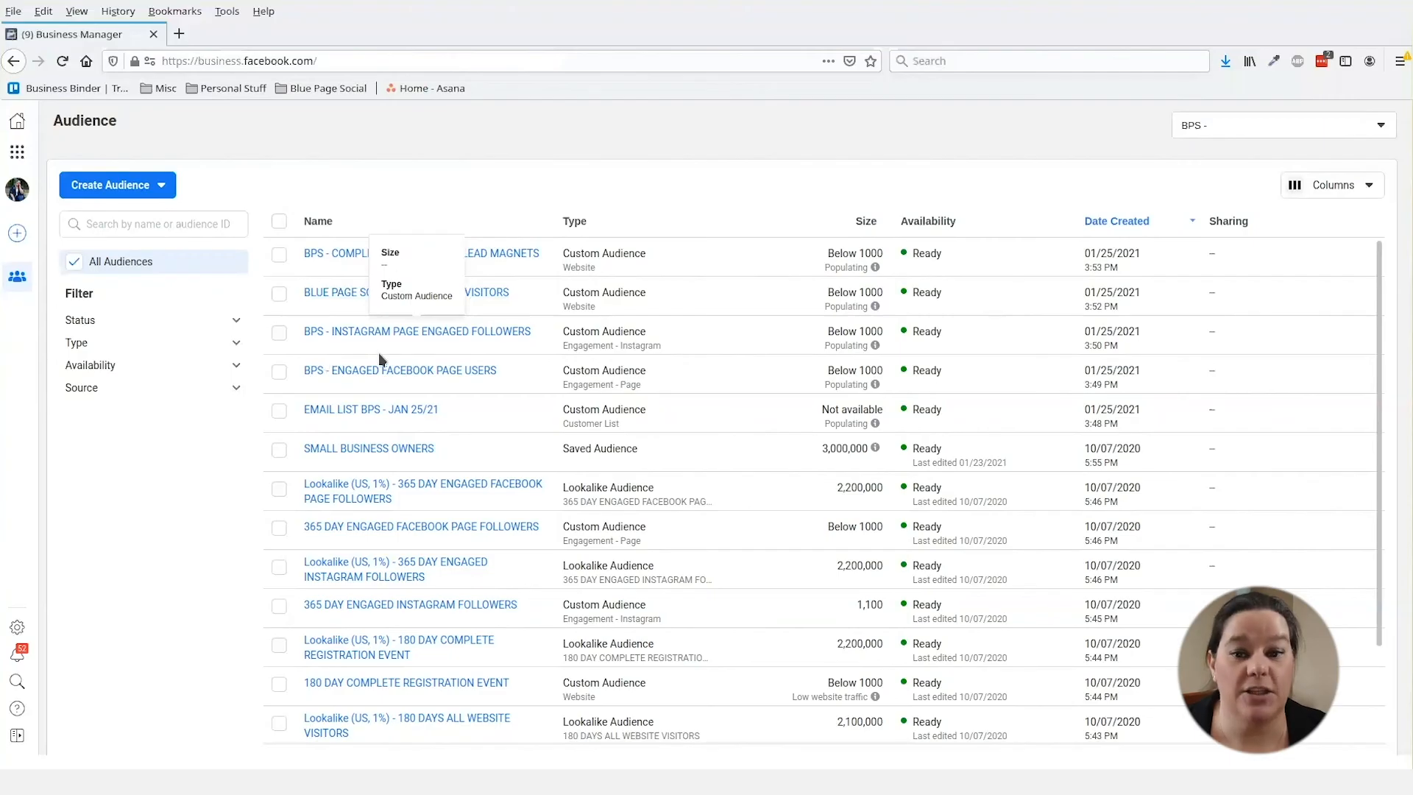
- View the summary of the EMAIL LIST BPS - JAN 25/21 audience and close its details
{"action": "left_click", "coordinate": [389, 410]}
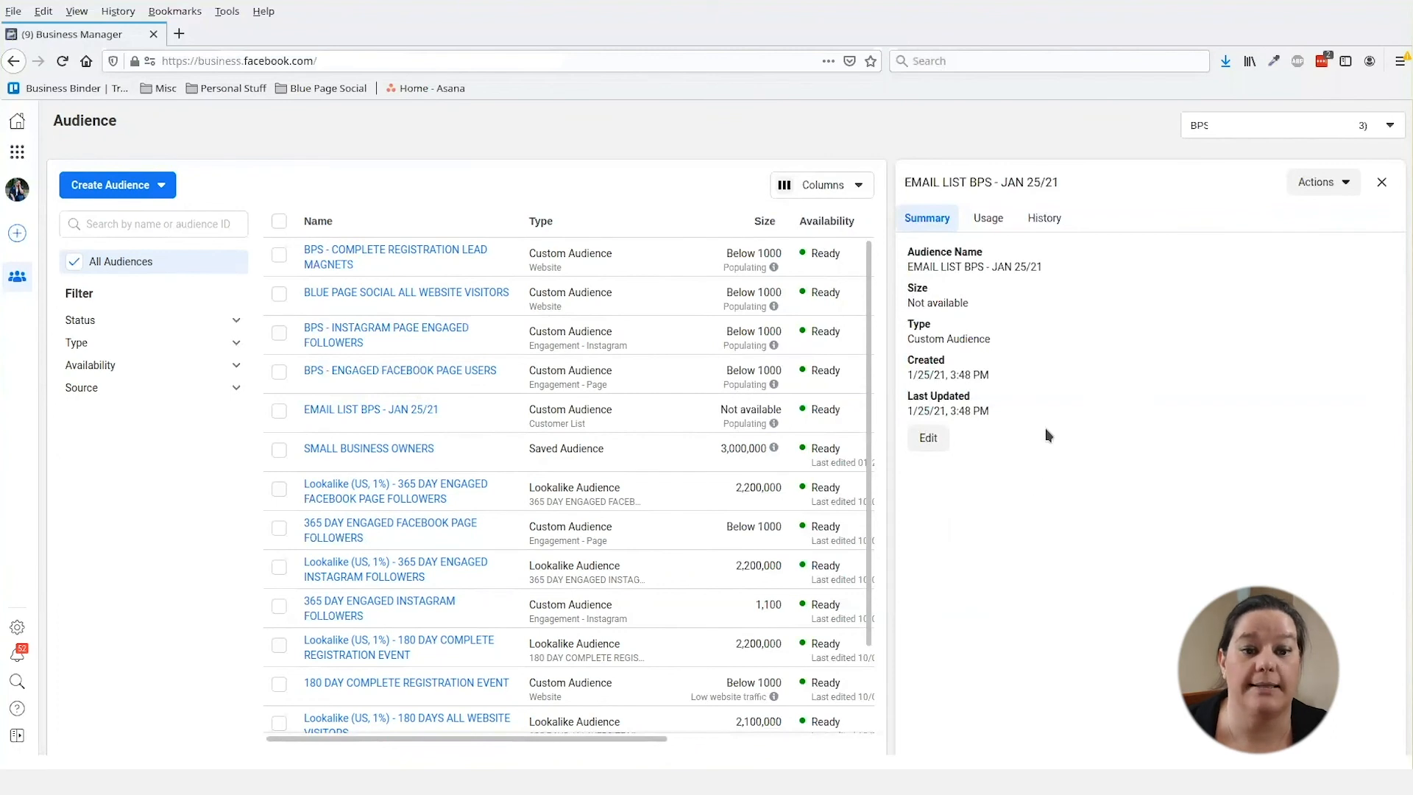
{"action": "left_click", "coordinate": [1381, 182]}
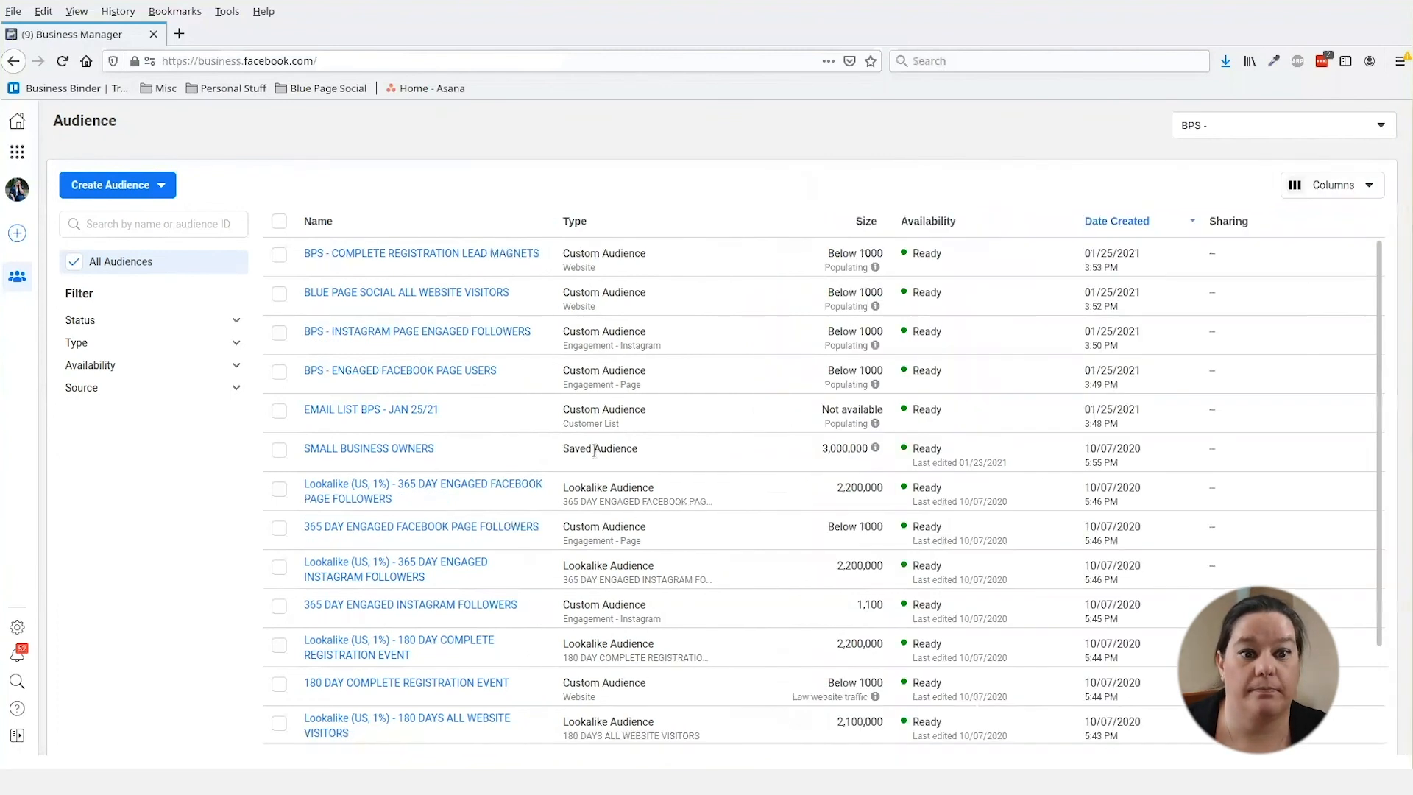
- Start a new lookalike audience and choose the EMAIL LIST BPS - JAN 25/21 custom audience as its source
{"action": "left_click", "coordinate": [122, 188]}
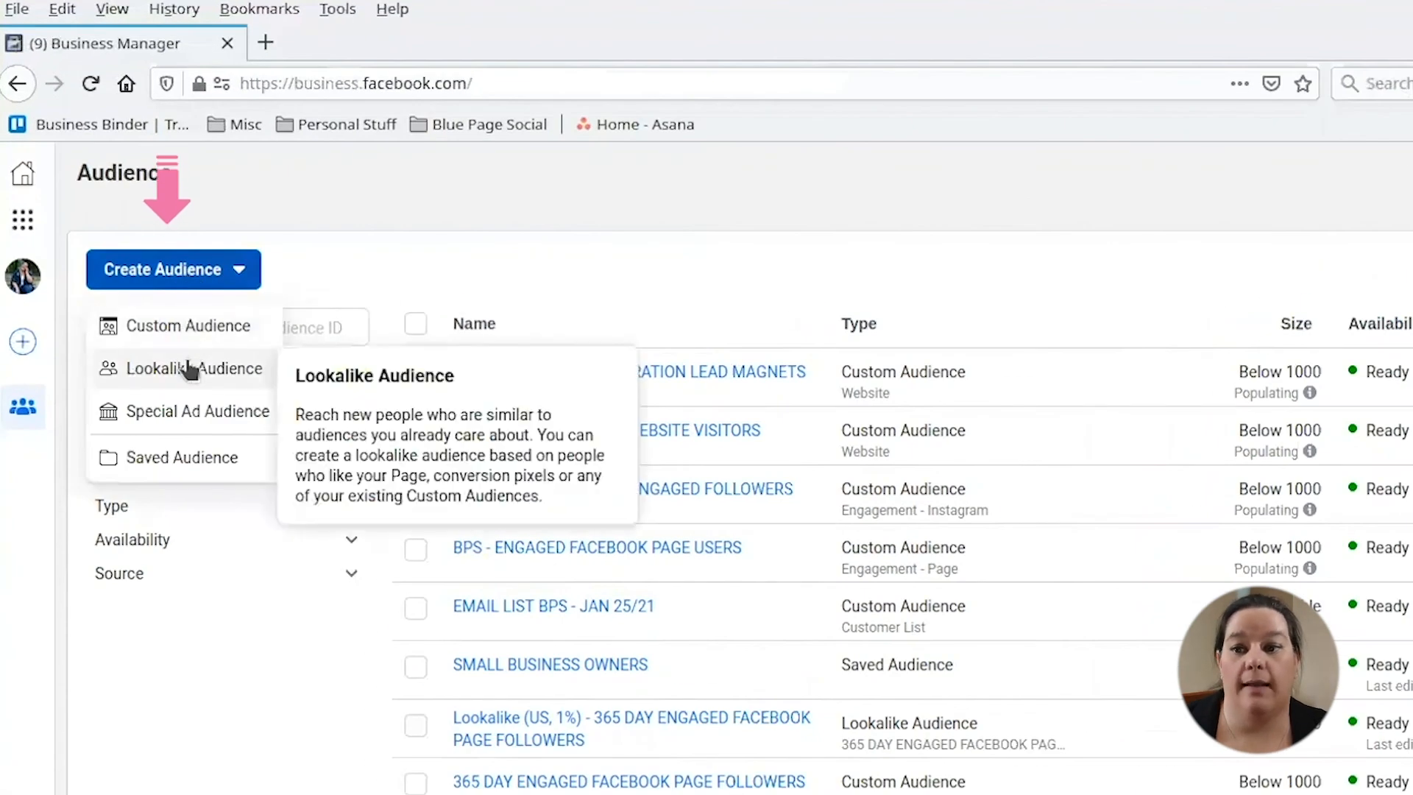
{"action": "left_click", "coordinate": [190, 368]}
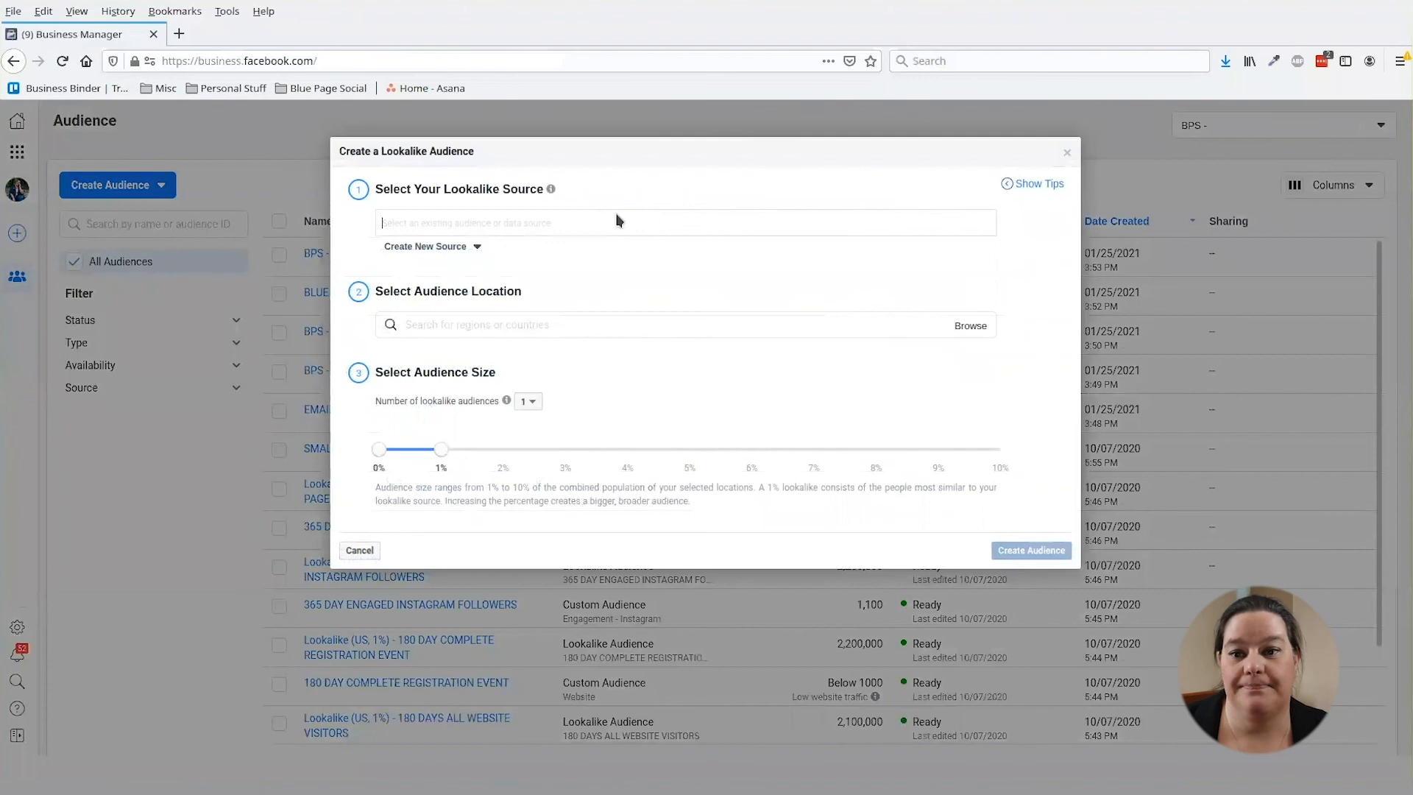
{"action": "left_click", "coordinate": [616, 220]}
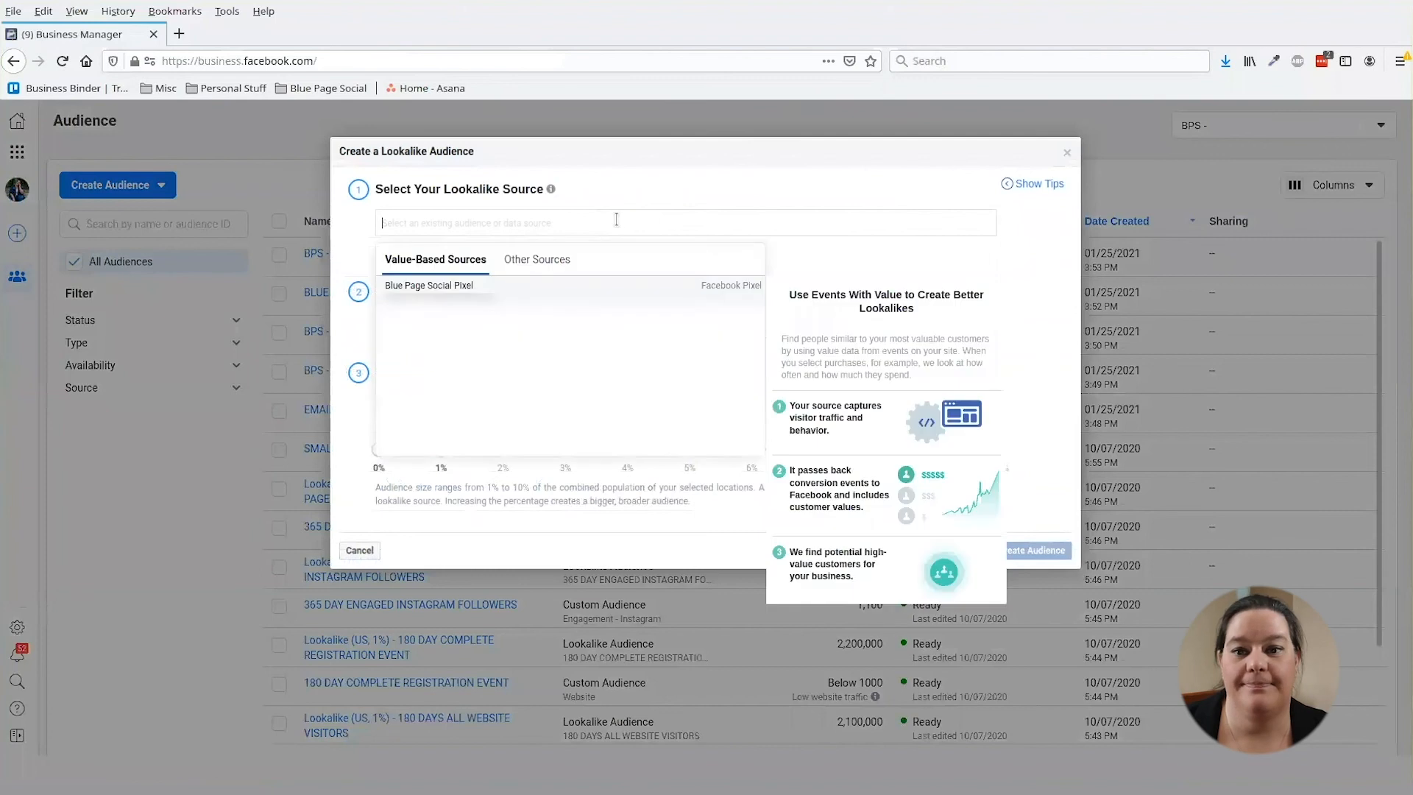
{"action": "left_click", "coordinate": [552, 260]}
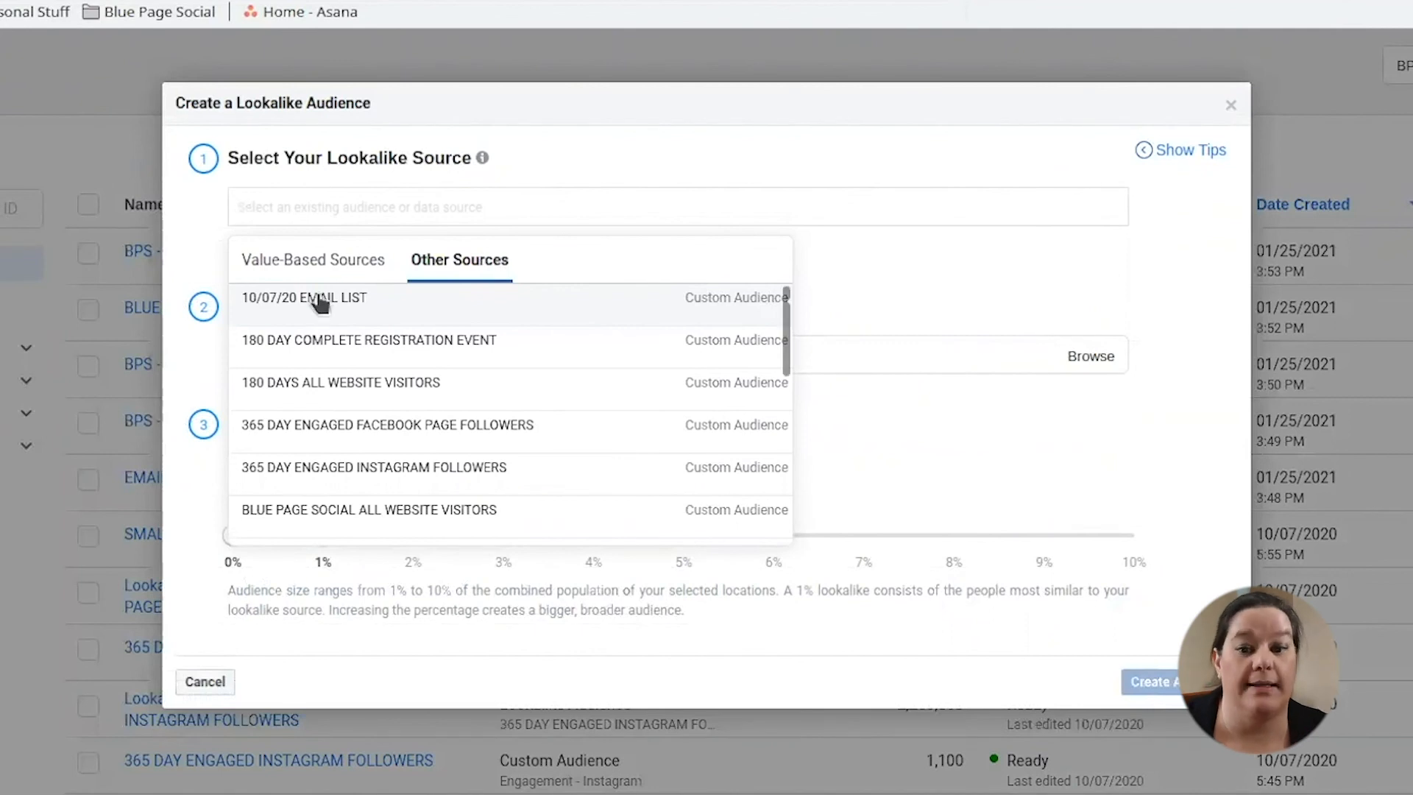
{"action": "scroll", "coordinate": [324, 397], "scroll_direction": "down", "scroll_amount": 3}
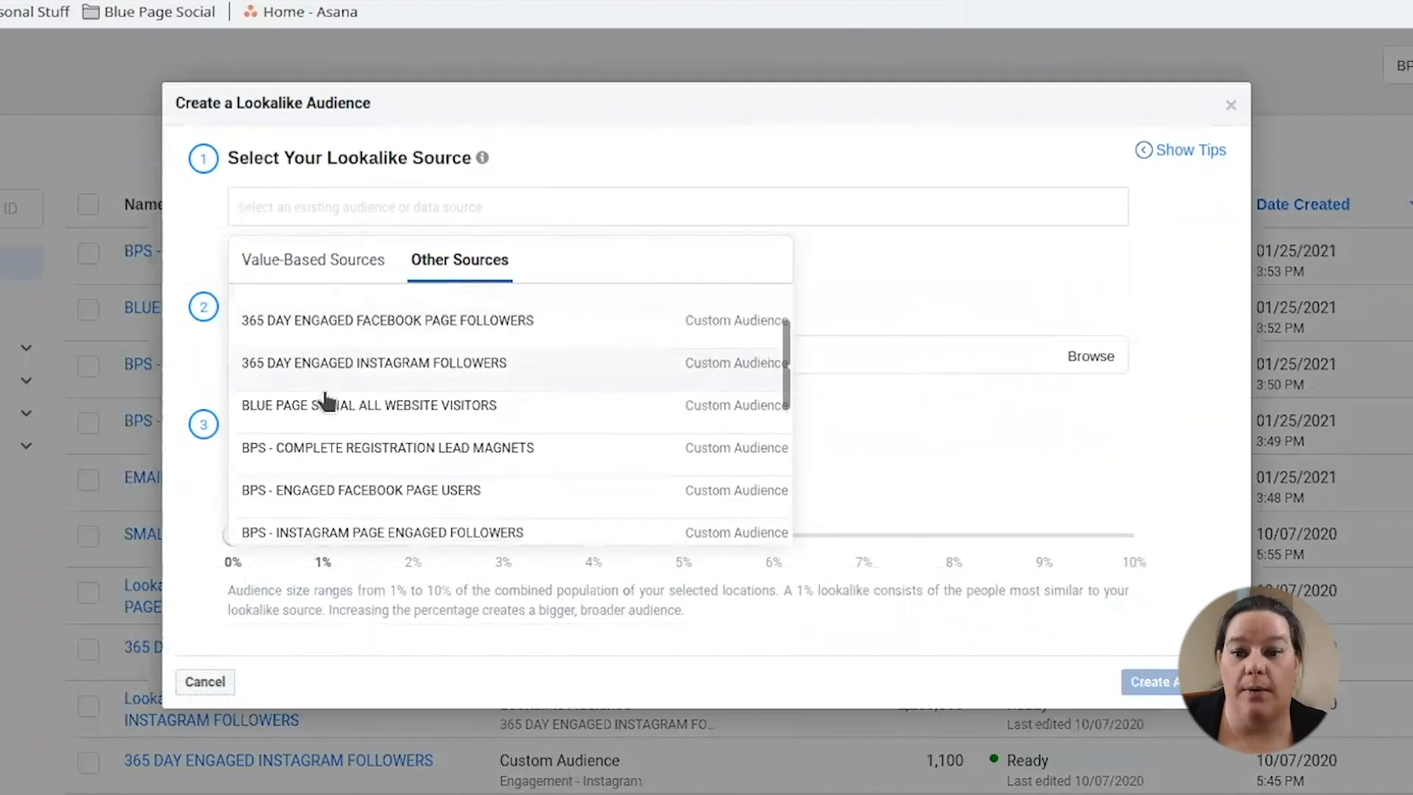
{"action": "scroll", "coordinate": [325, 403], "scroll_direction": "down", "scroll_amount": 5}
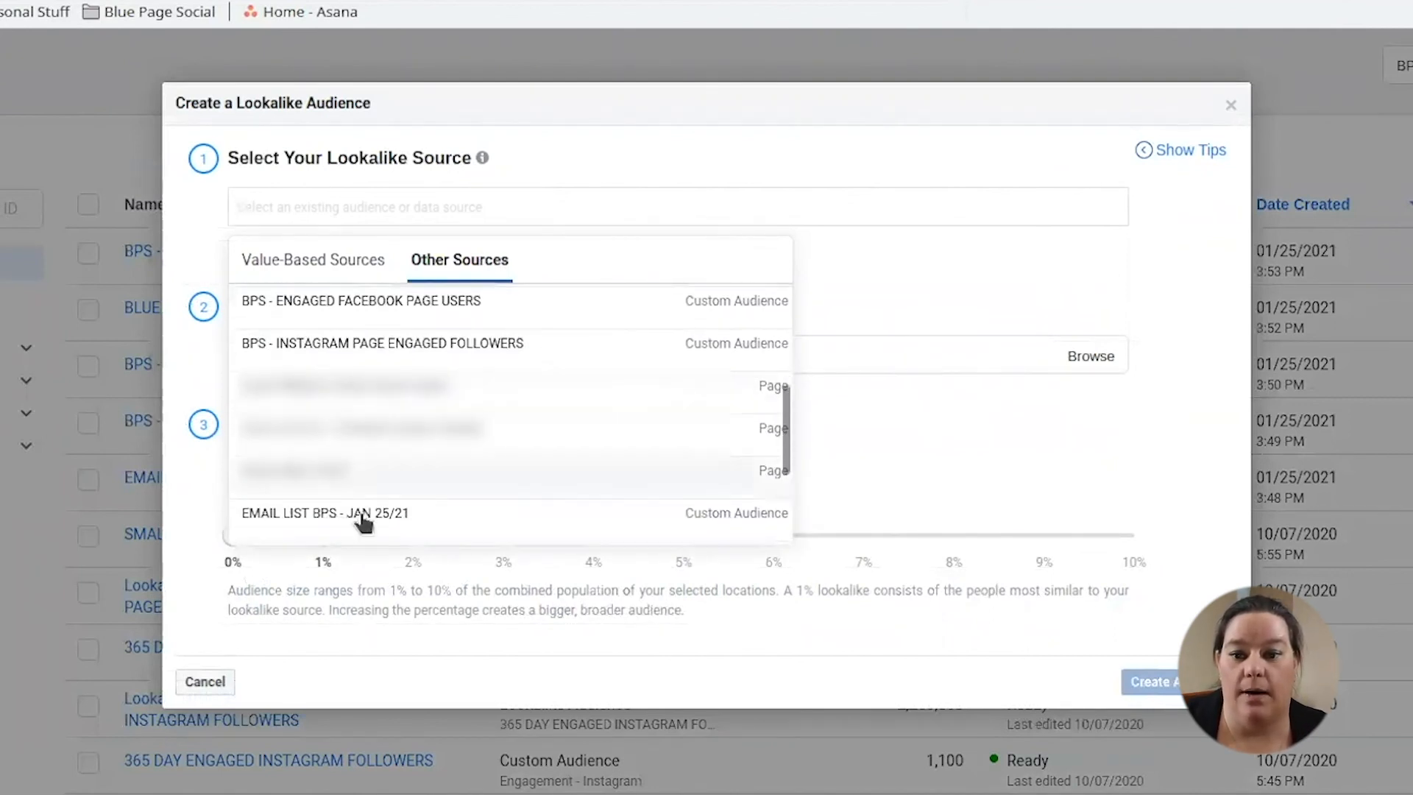
{"action": "left_click", "coordinate": [362, 517]}
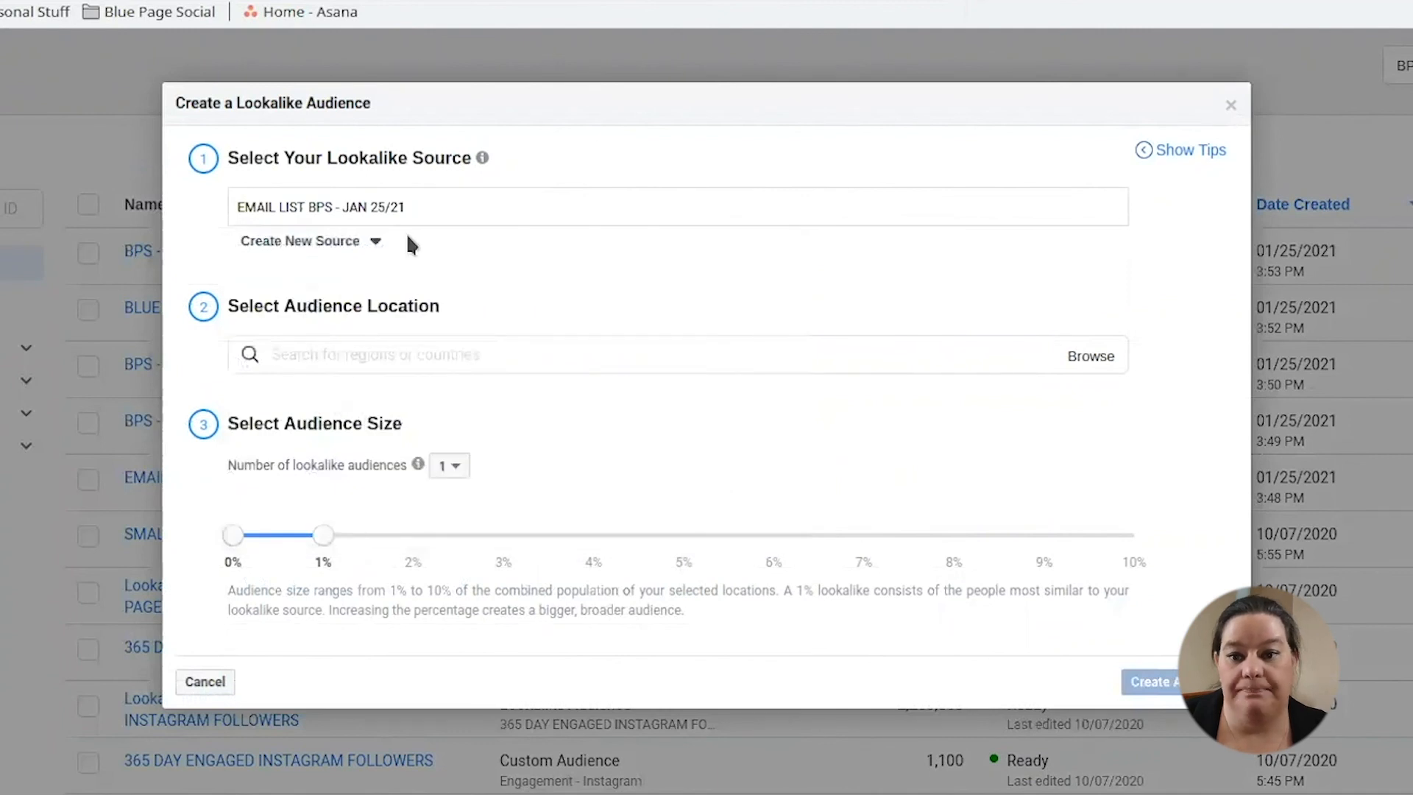
- Set the lookalike audience's location to United States
{"action": "left_click", "coordinate": [410, 354]}
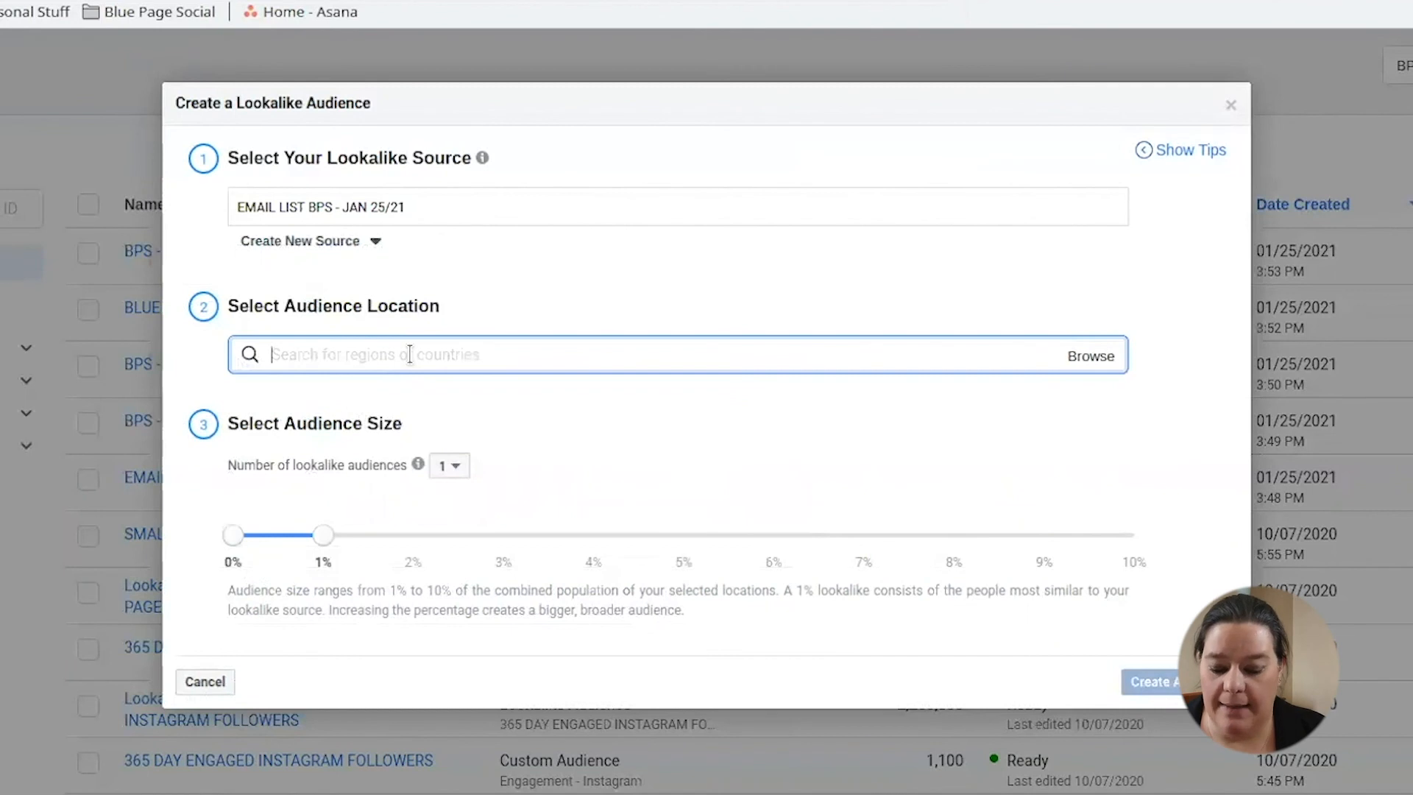
{"action": "type", "text": "united sta"}
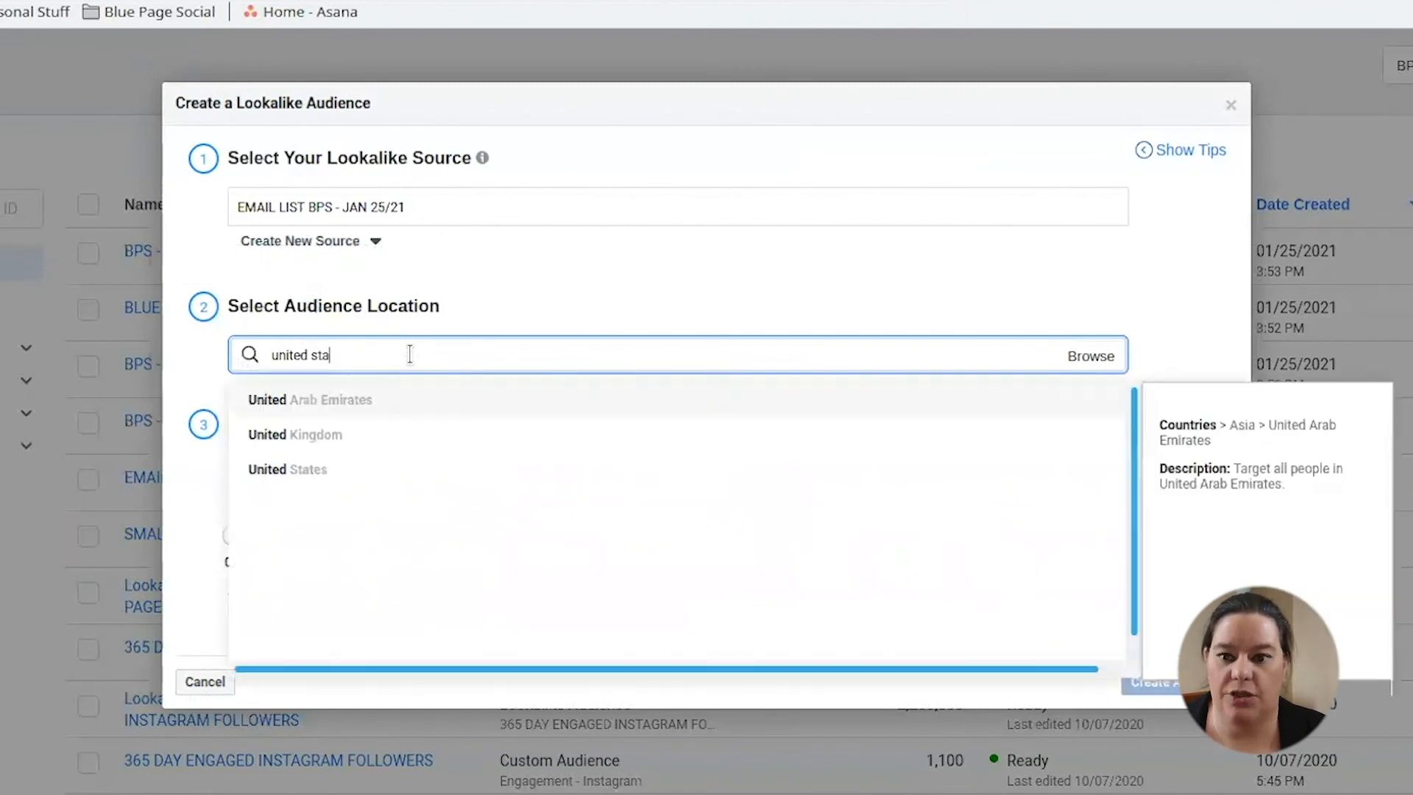
{"action": "type", "text": "ts"}
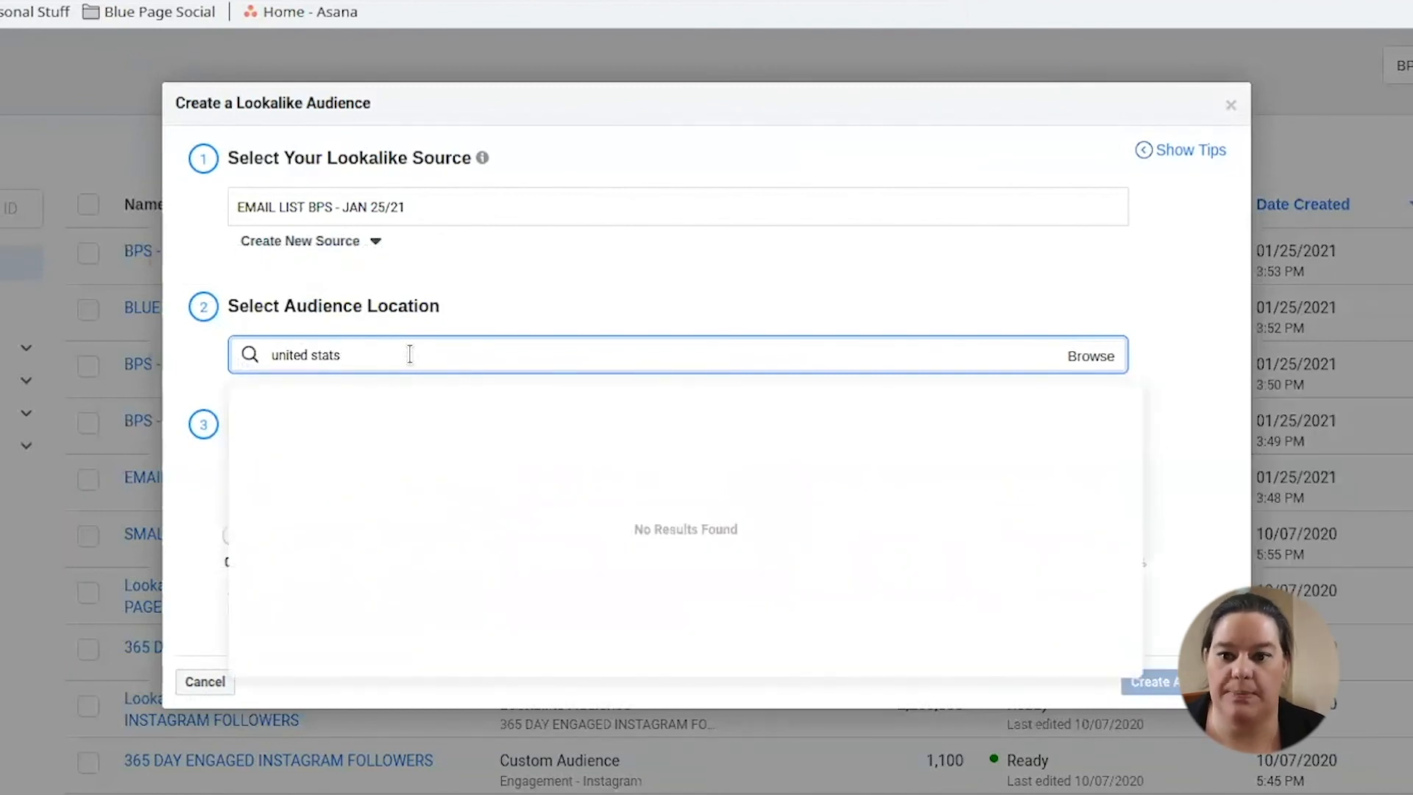
{"action": "key", "text": "BackSpace"}
{"action": "left_click", "coordinate": [395, 399]}
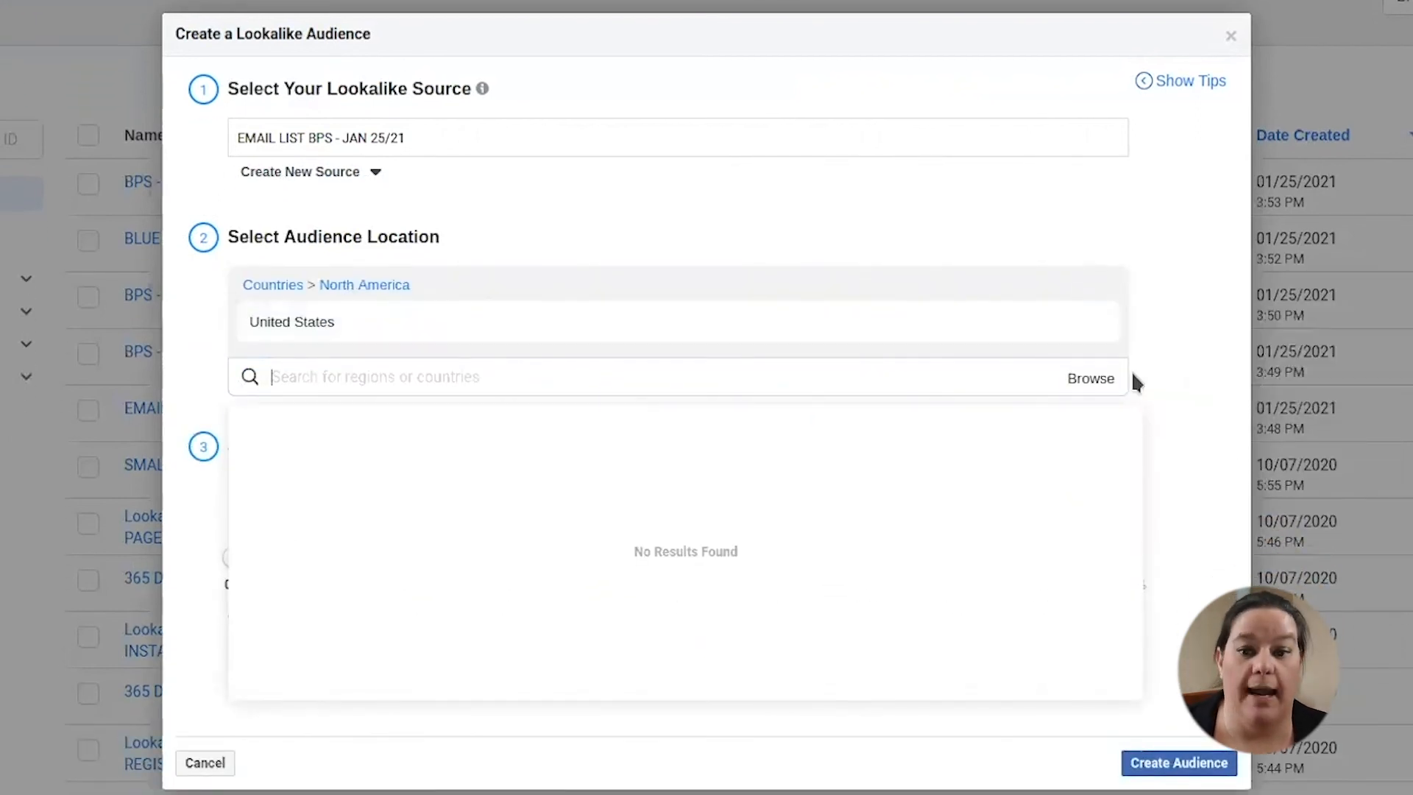
{"action": "left_click", "coordinate": [1192, 409]}
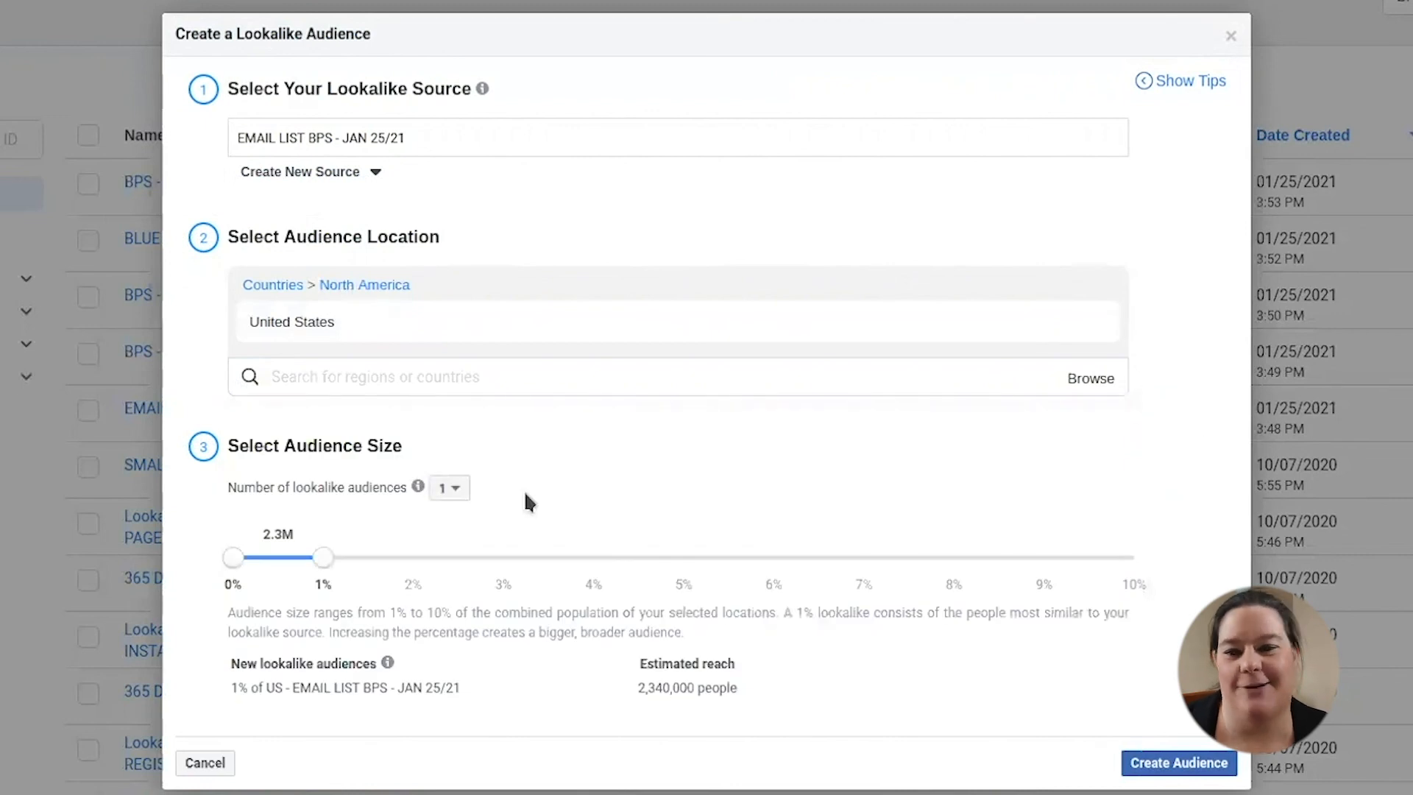